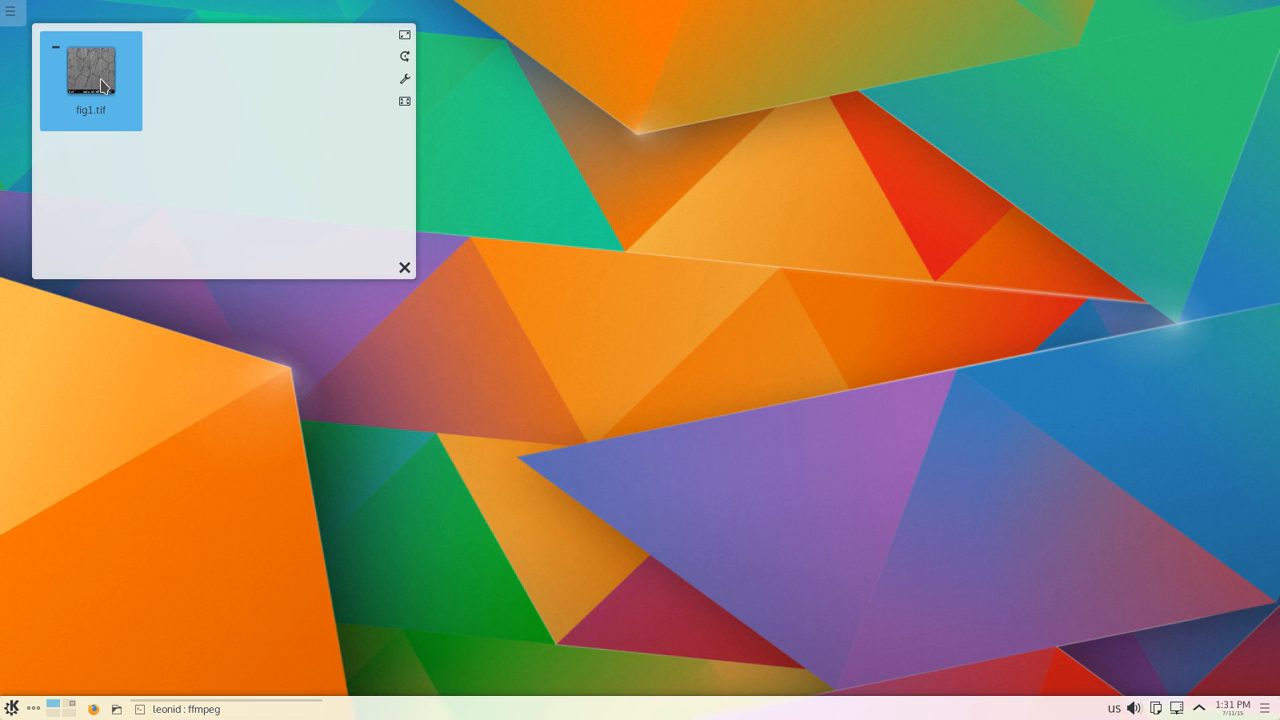
Step: Open fig1.tif in GIMP and dismiss the TIFF import message
right_click(101, 86)
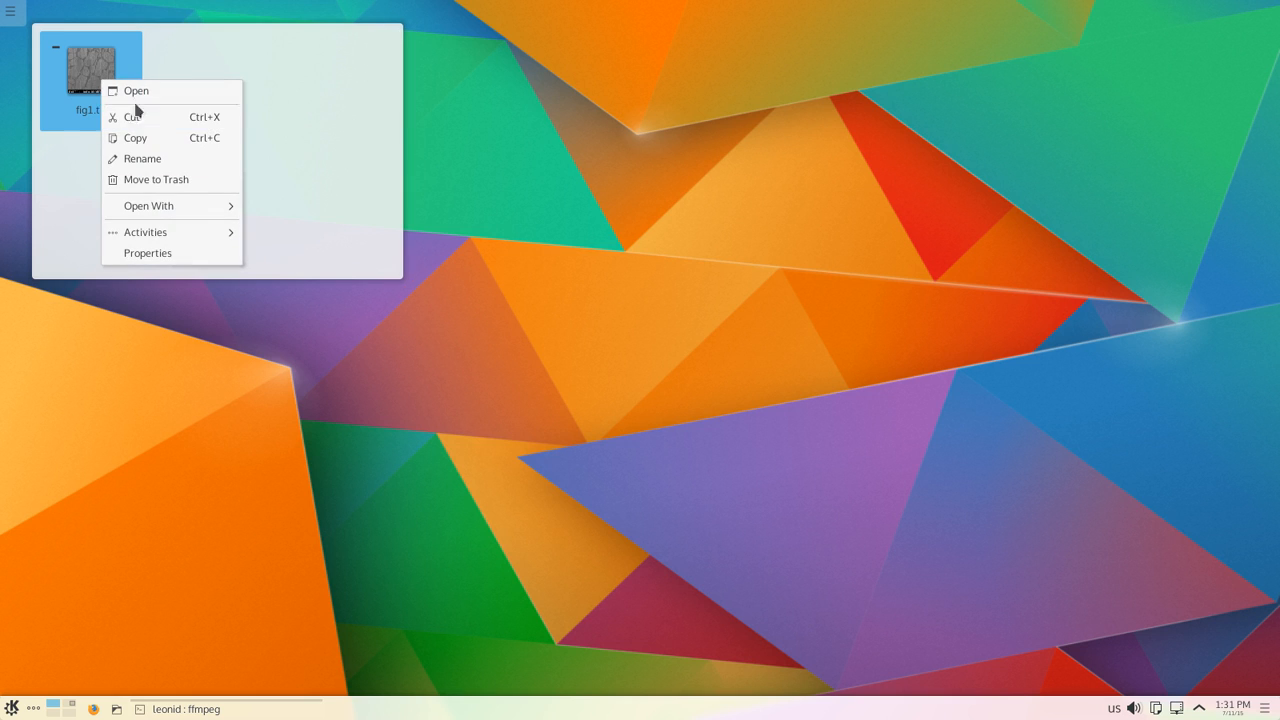
click(78, 170)
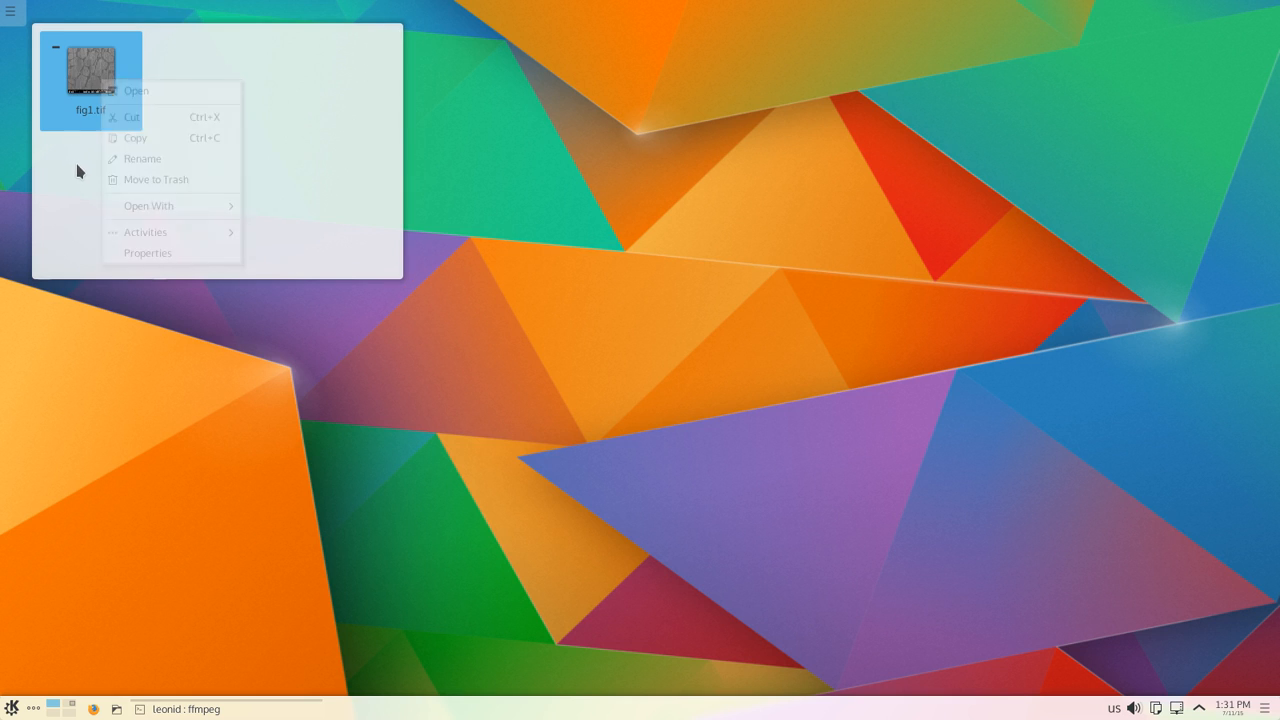
right_click(90, 88)
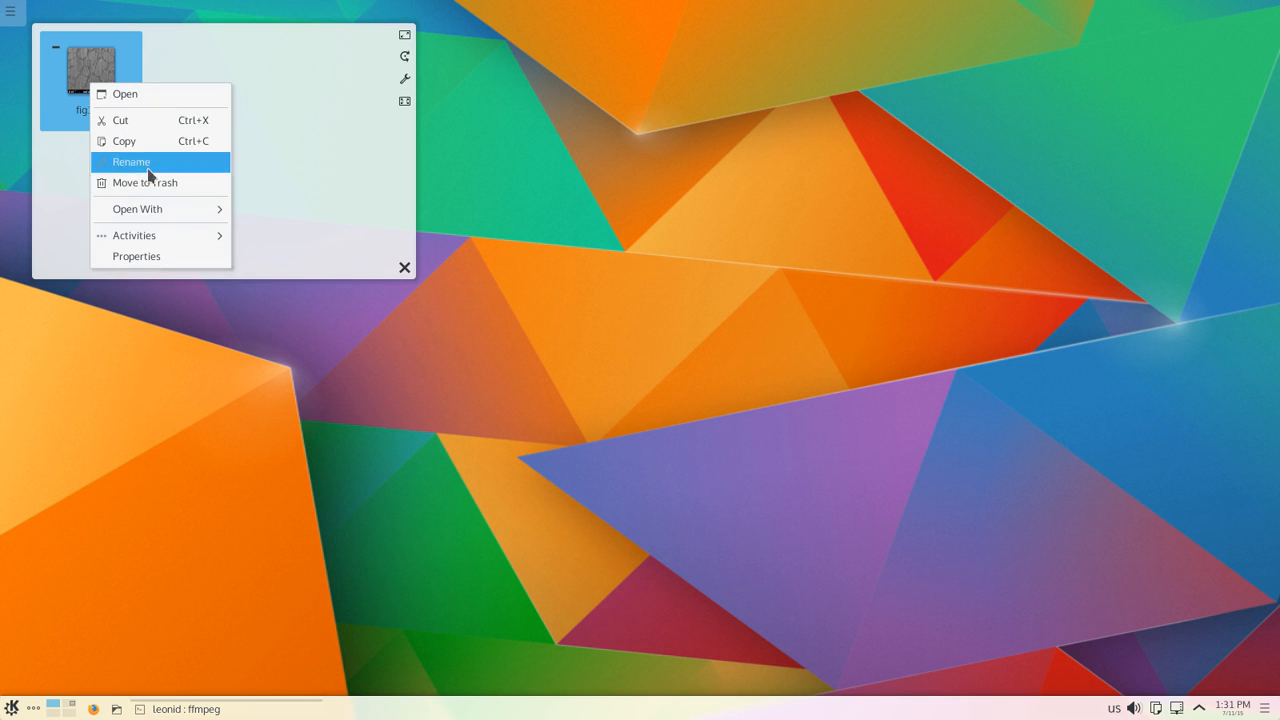
mouse_move(183, 210)
click(298, 254)
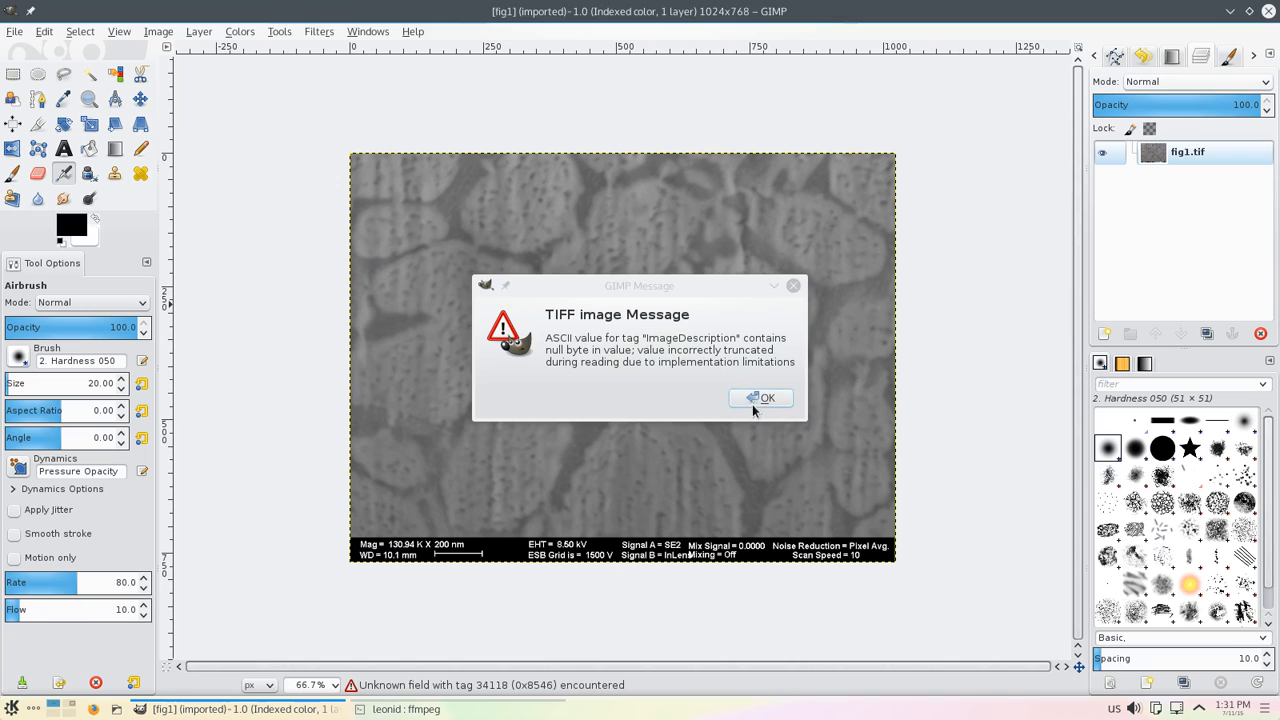
click(757, 400)
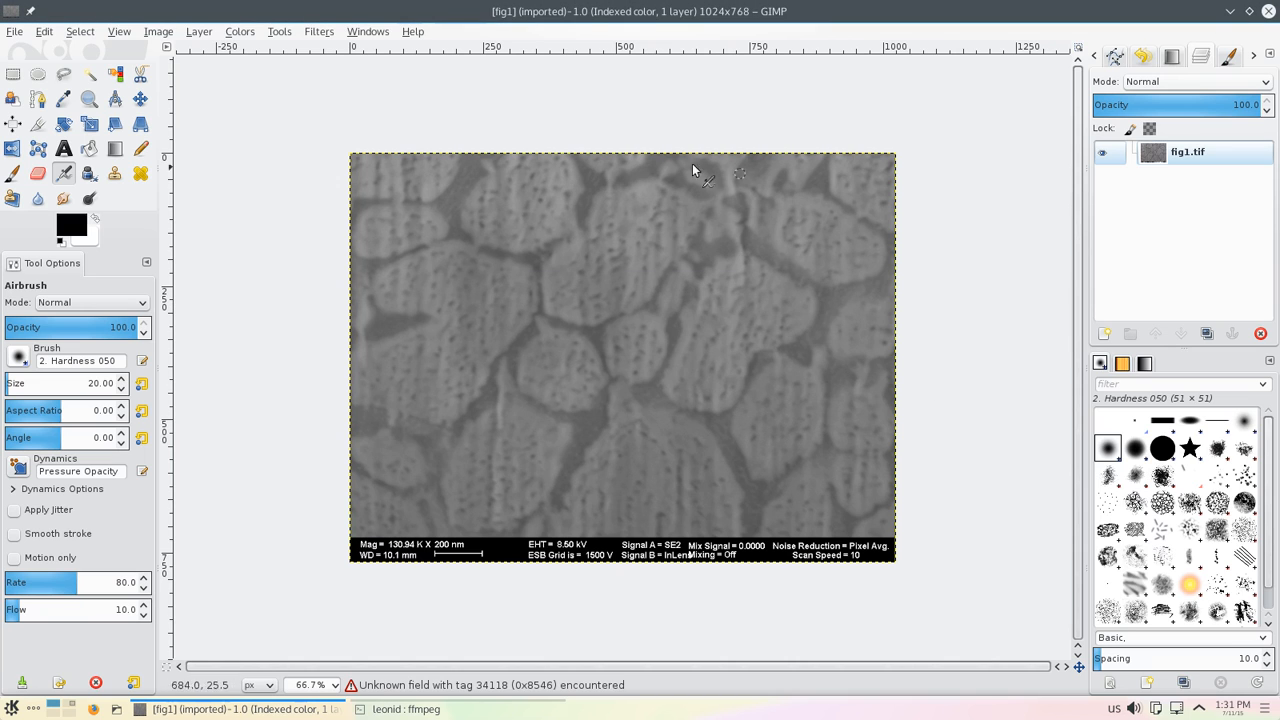
Step: View the About GIMP dialog to check the program version, then close it
click(413, 32)
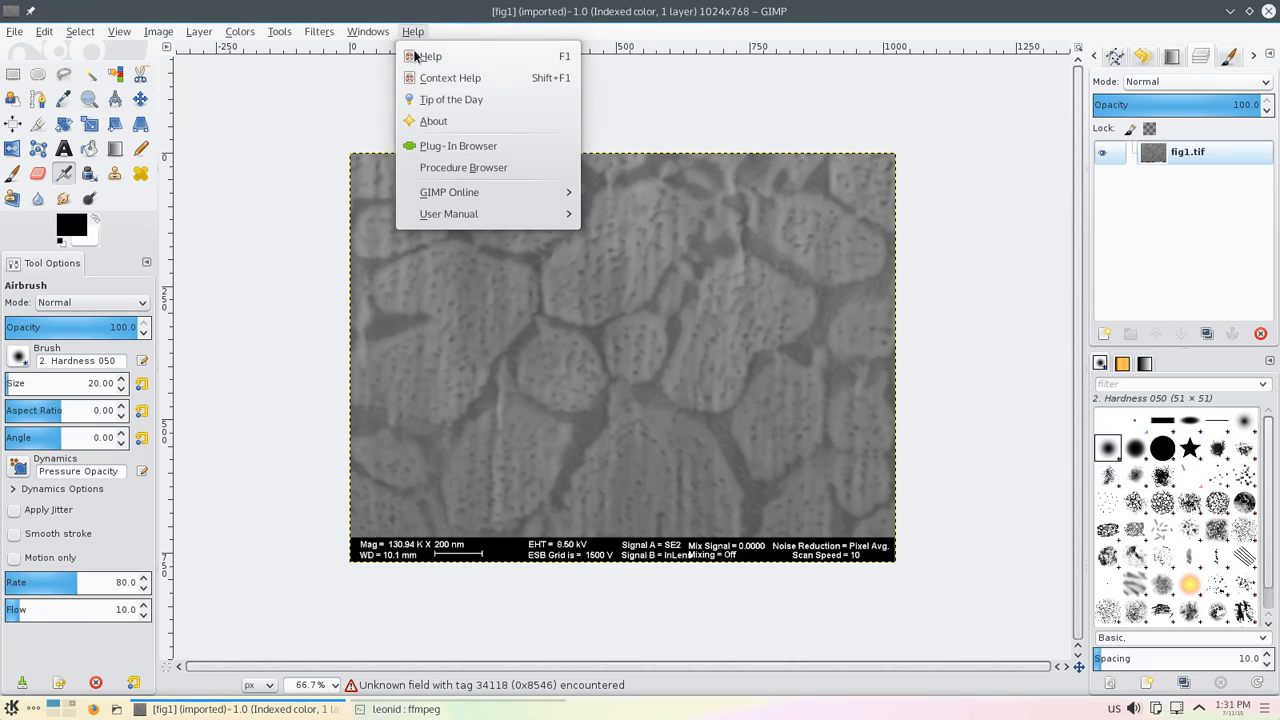
click(440, 121)
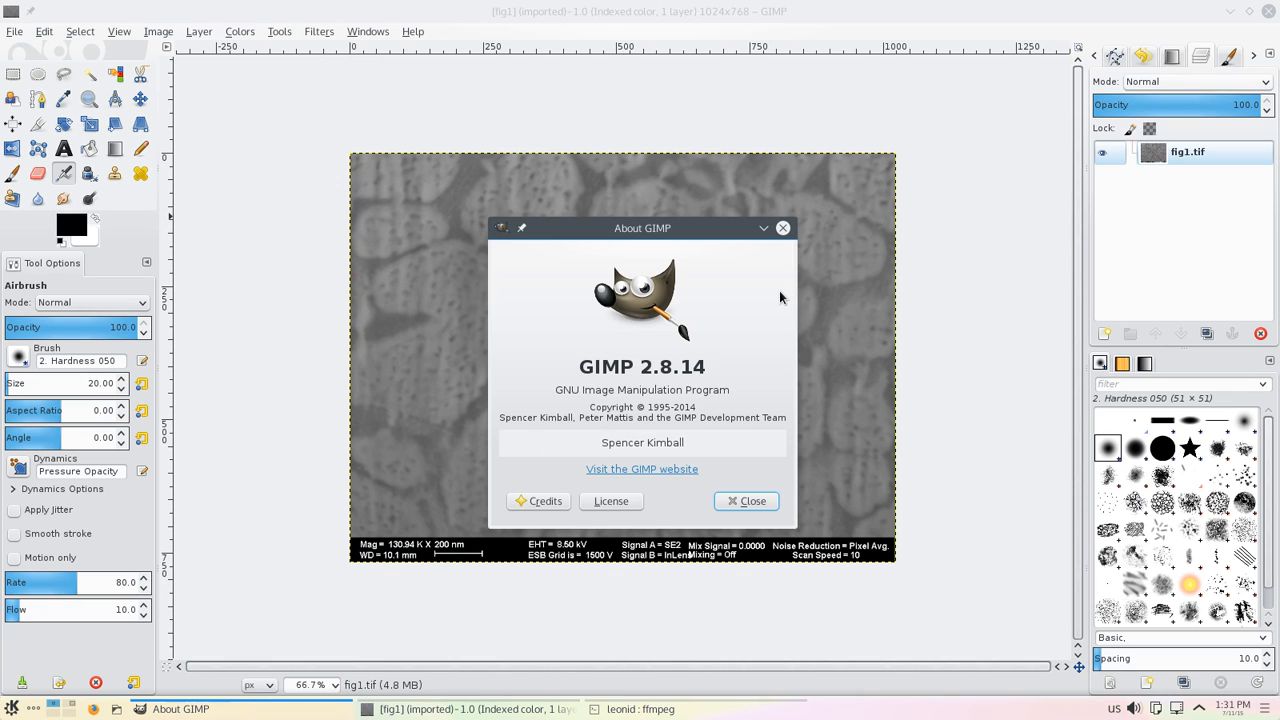
click(752, 503)
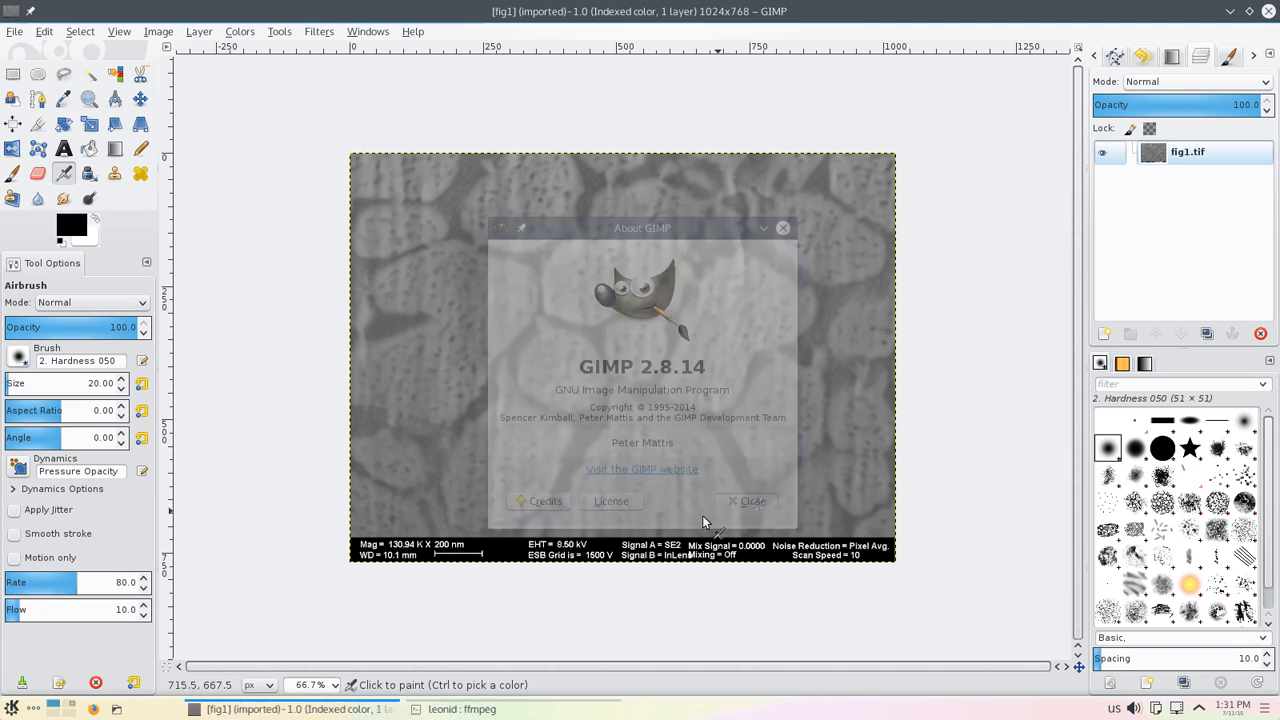
Step: Convert the image to Grayscale mode
click(312, 685)
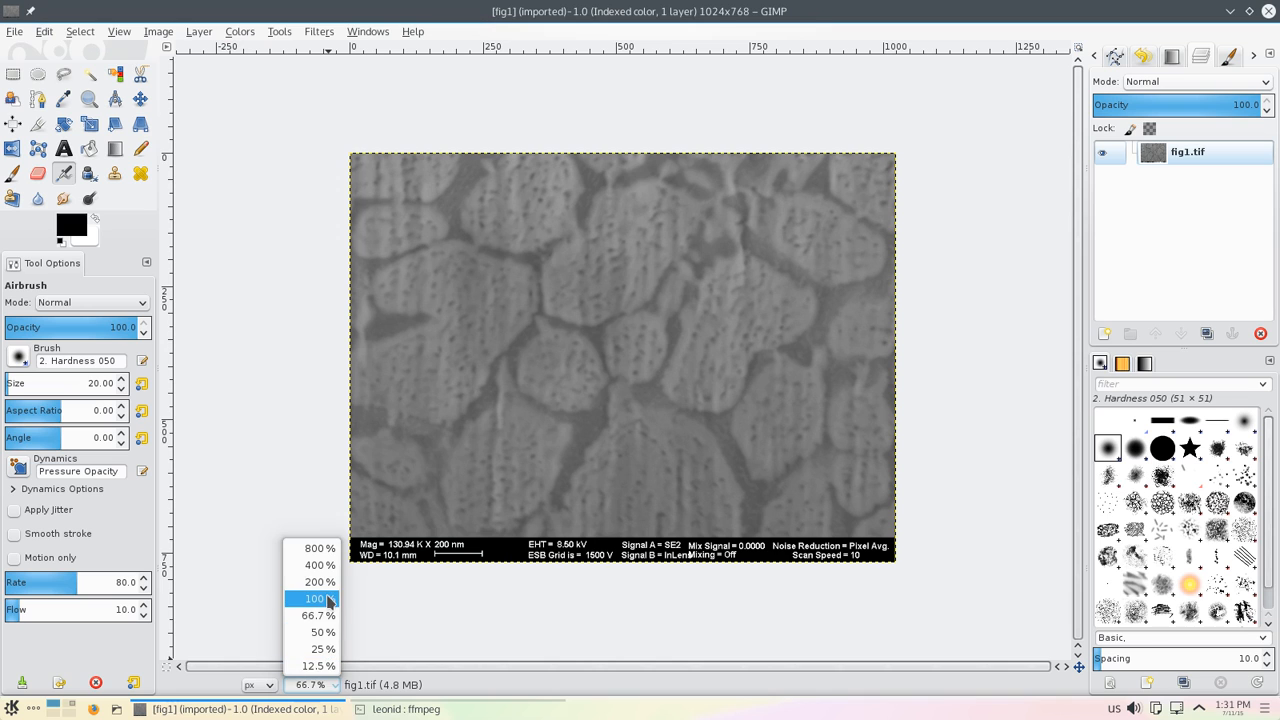
click(320, 598)
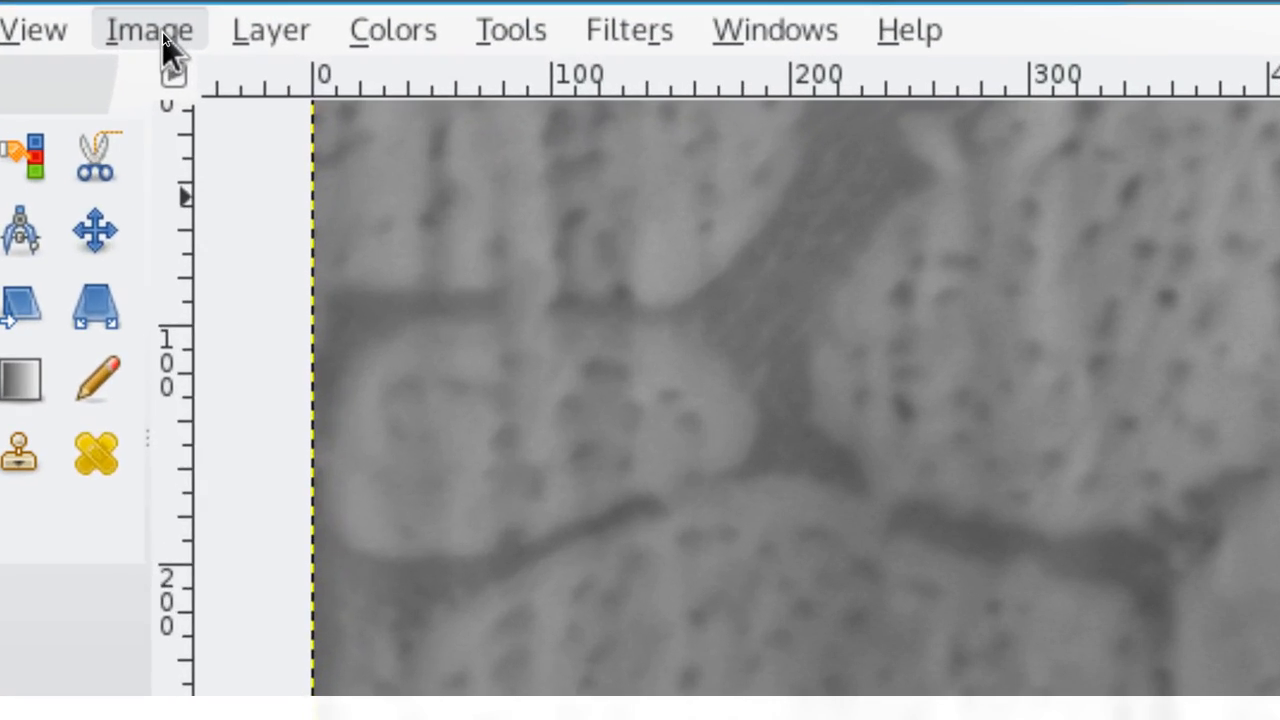
click(163, 33)
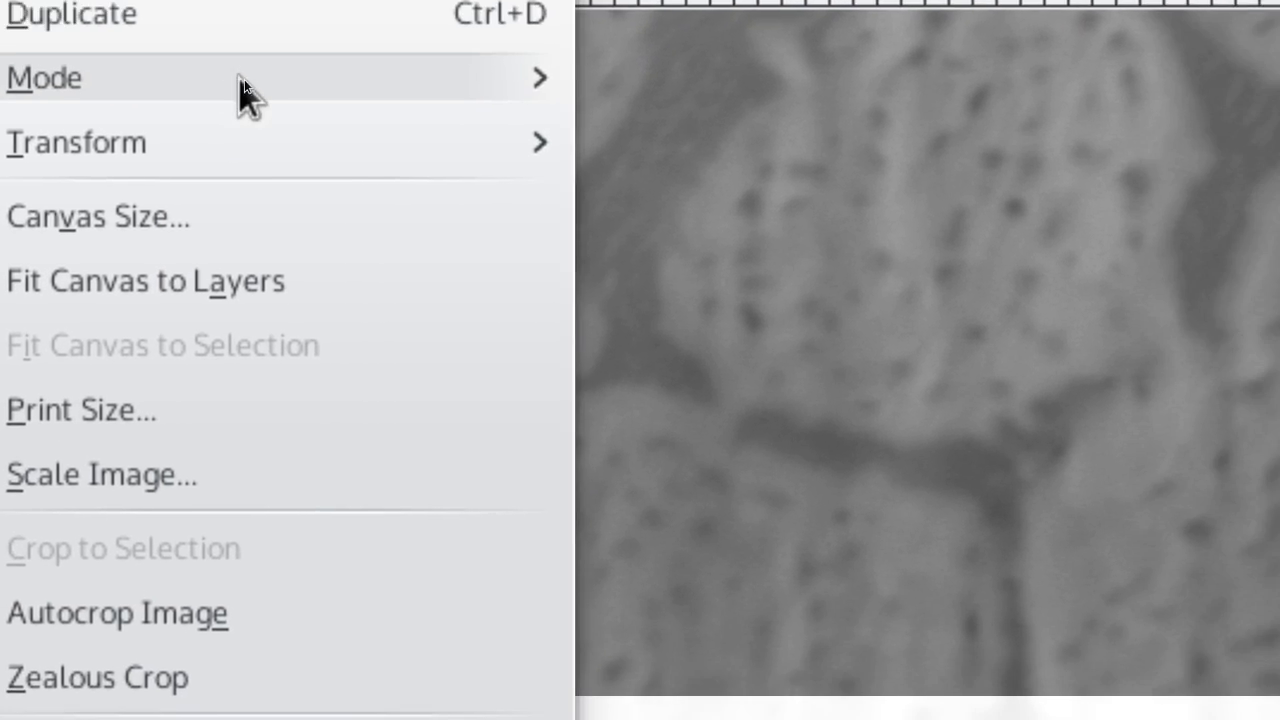
mouse_move(407, 174)
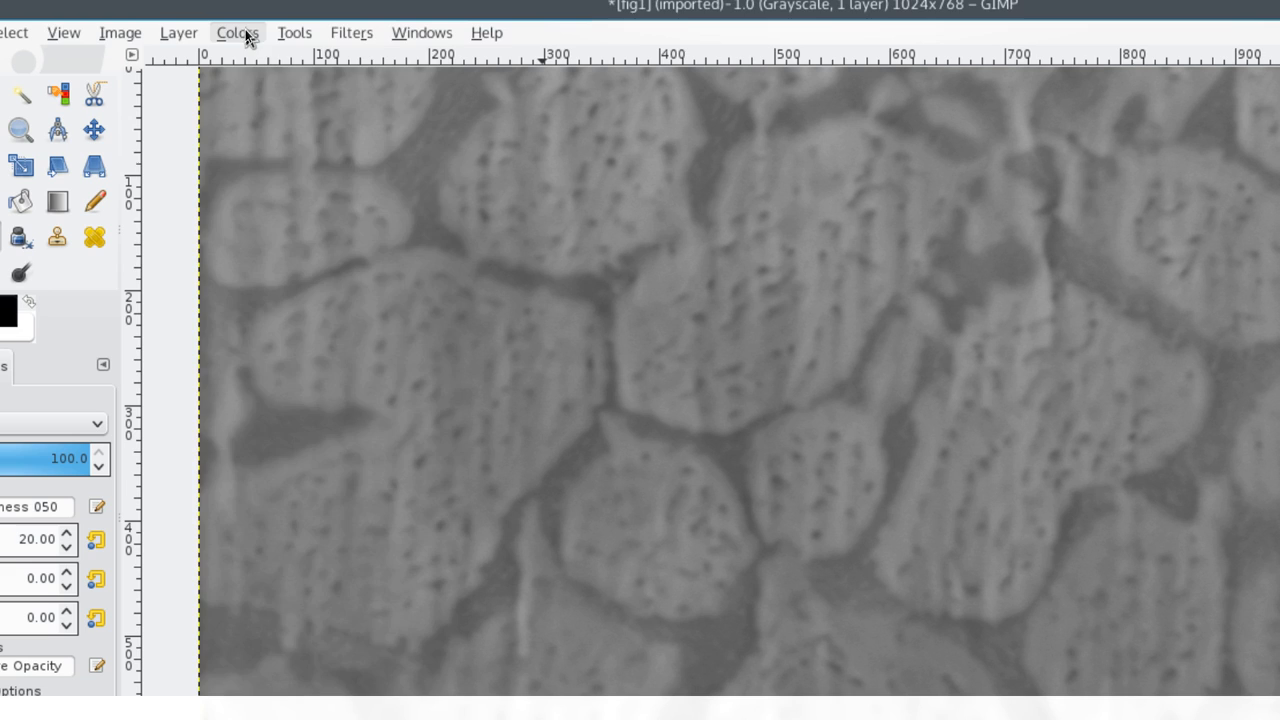
Step: Open Levels and set the input black point to 84 and the white point to 156
click(203, 30)
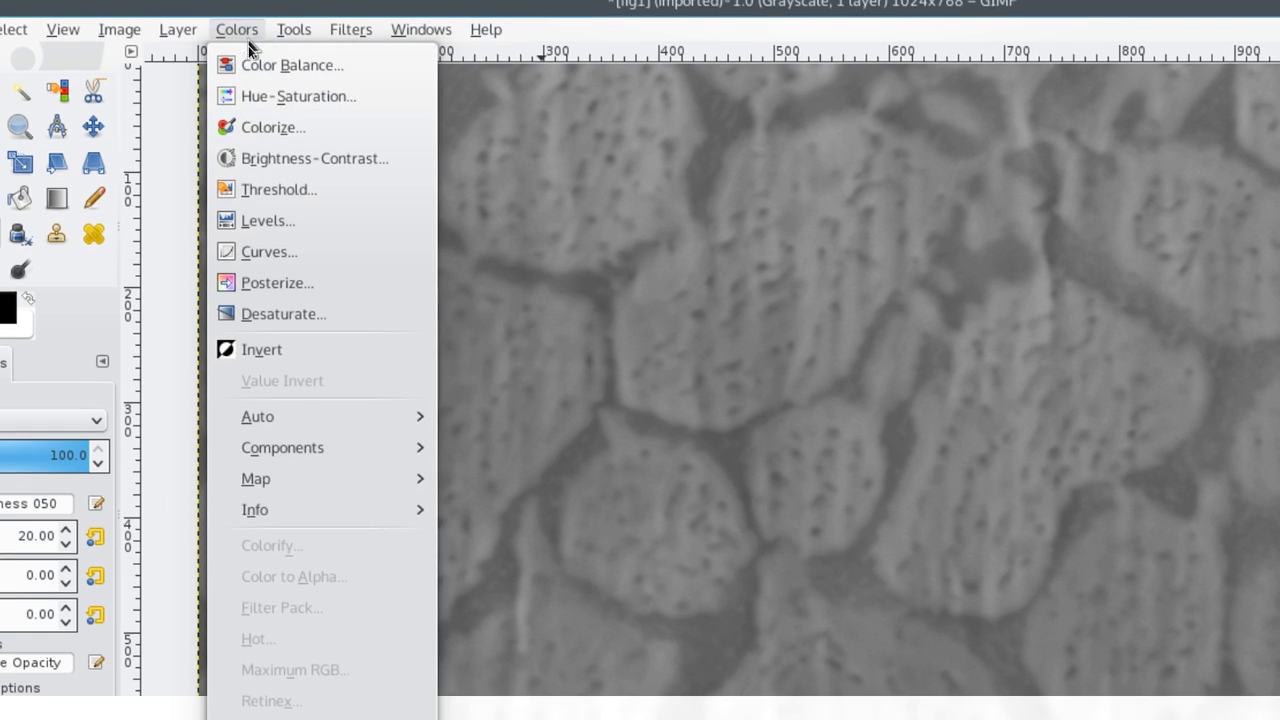
click(263, 181)
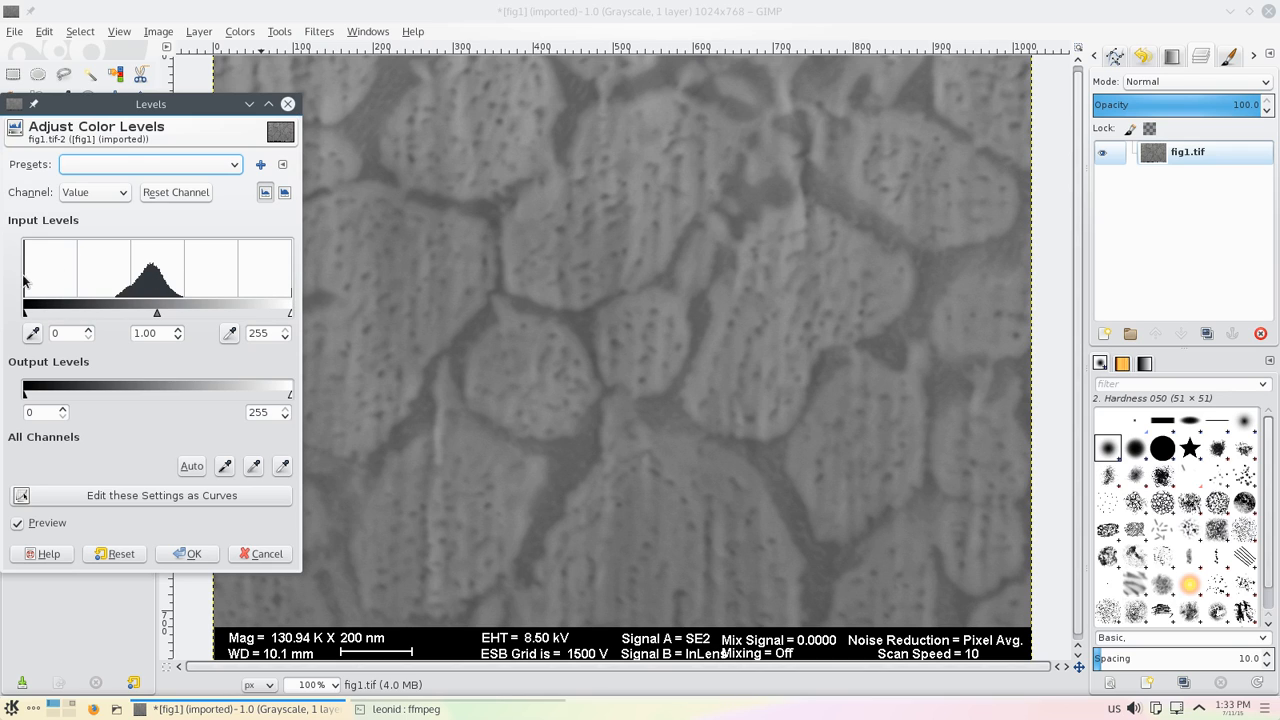
drag(25, 313, 110, 310)
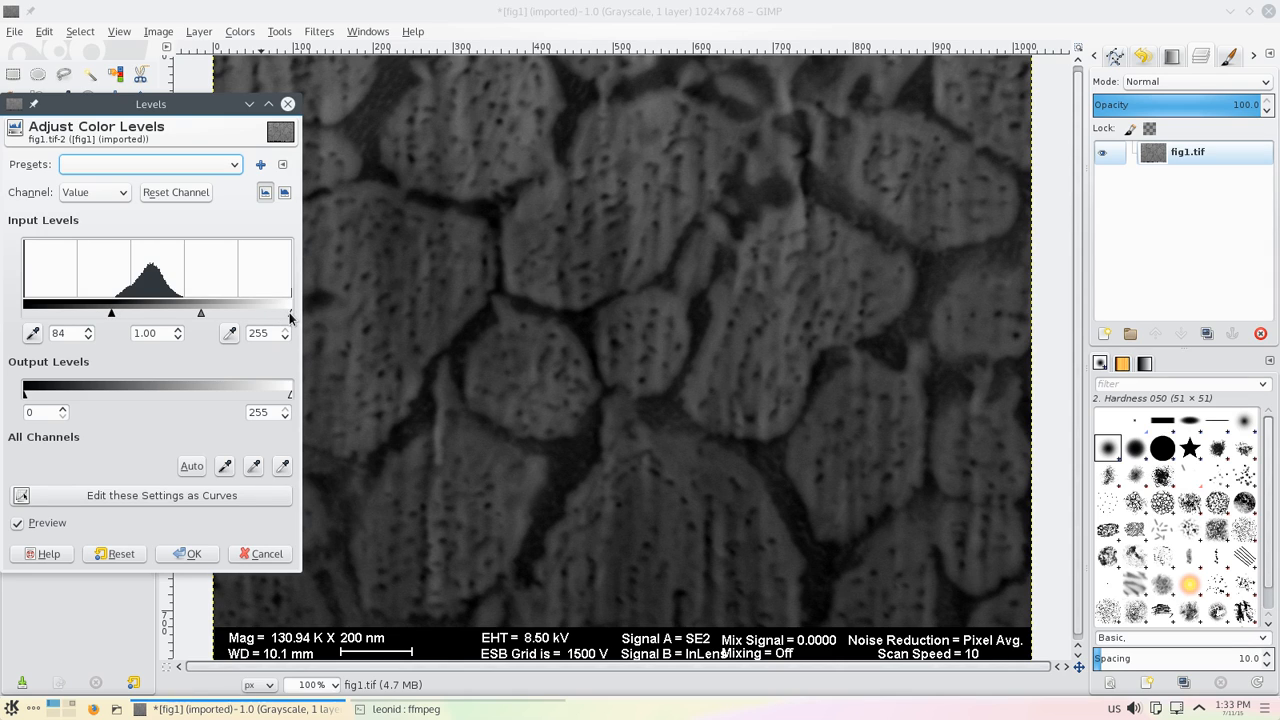
drag(291, 316, 188, 312)
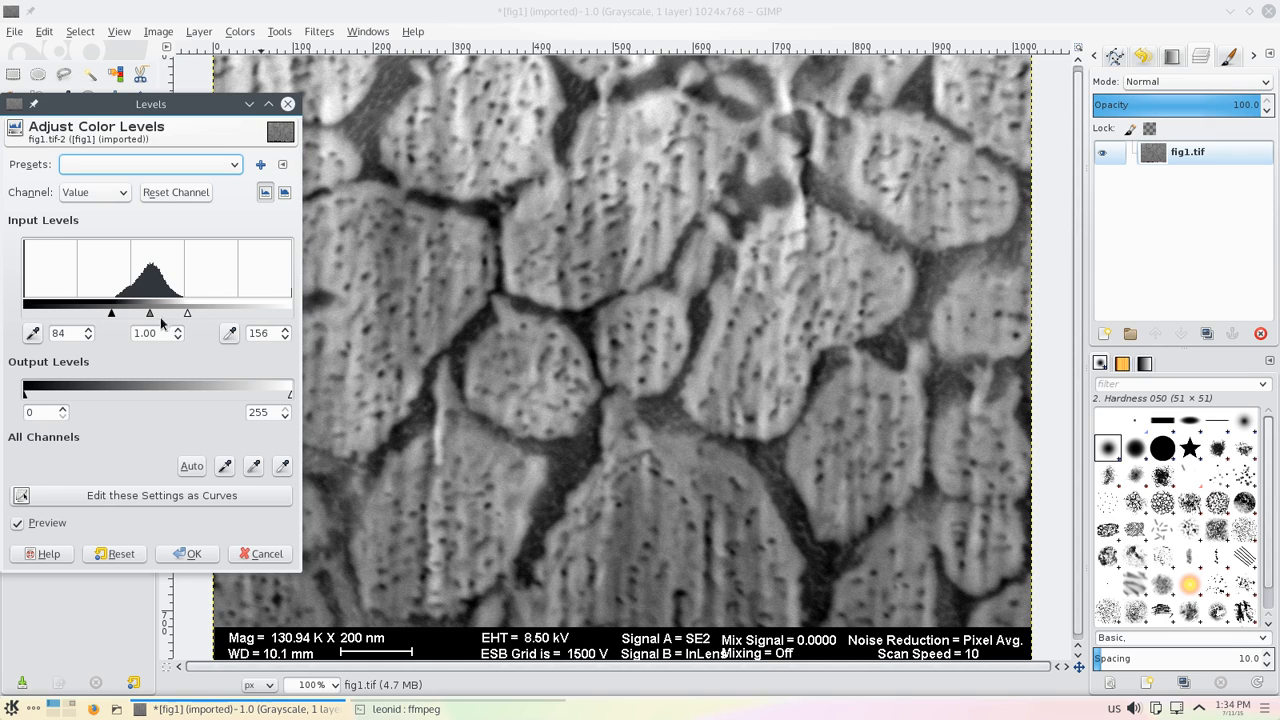
Step: Compare the Levels result with the preview toggled on and off, then apply the adjustment
click(17, 523)
click(17, 523)
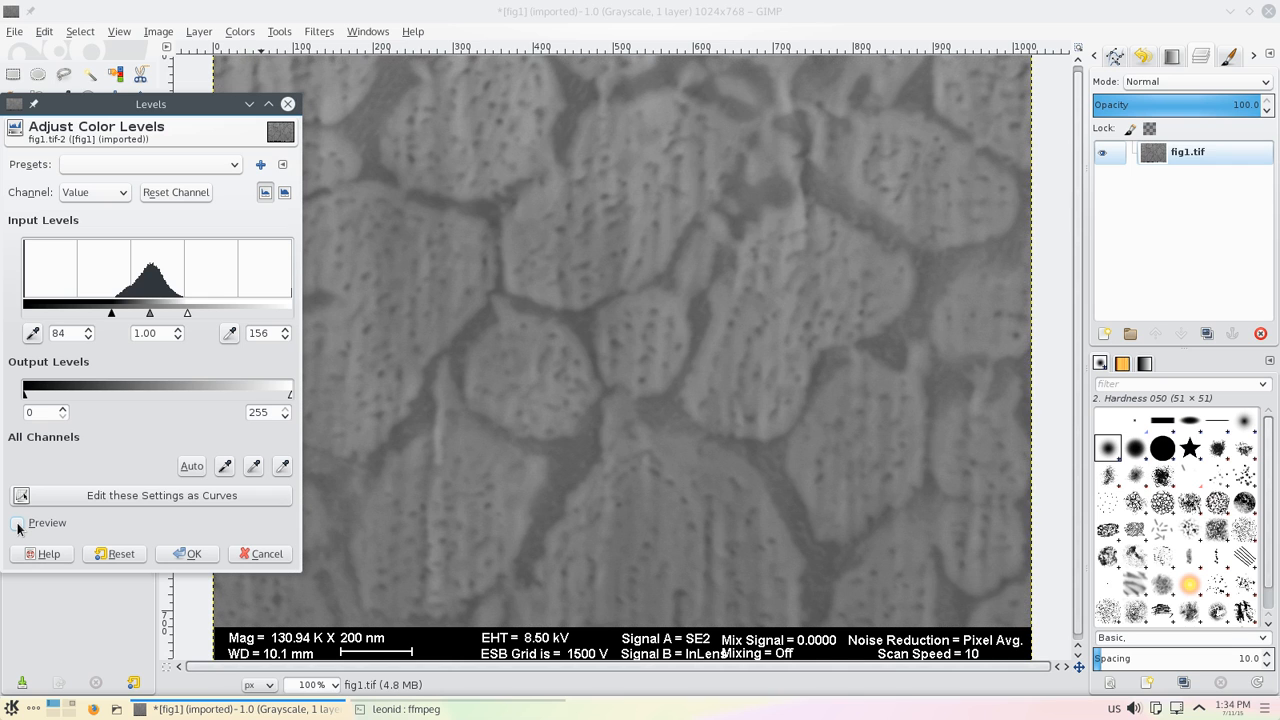
click(17, 523)
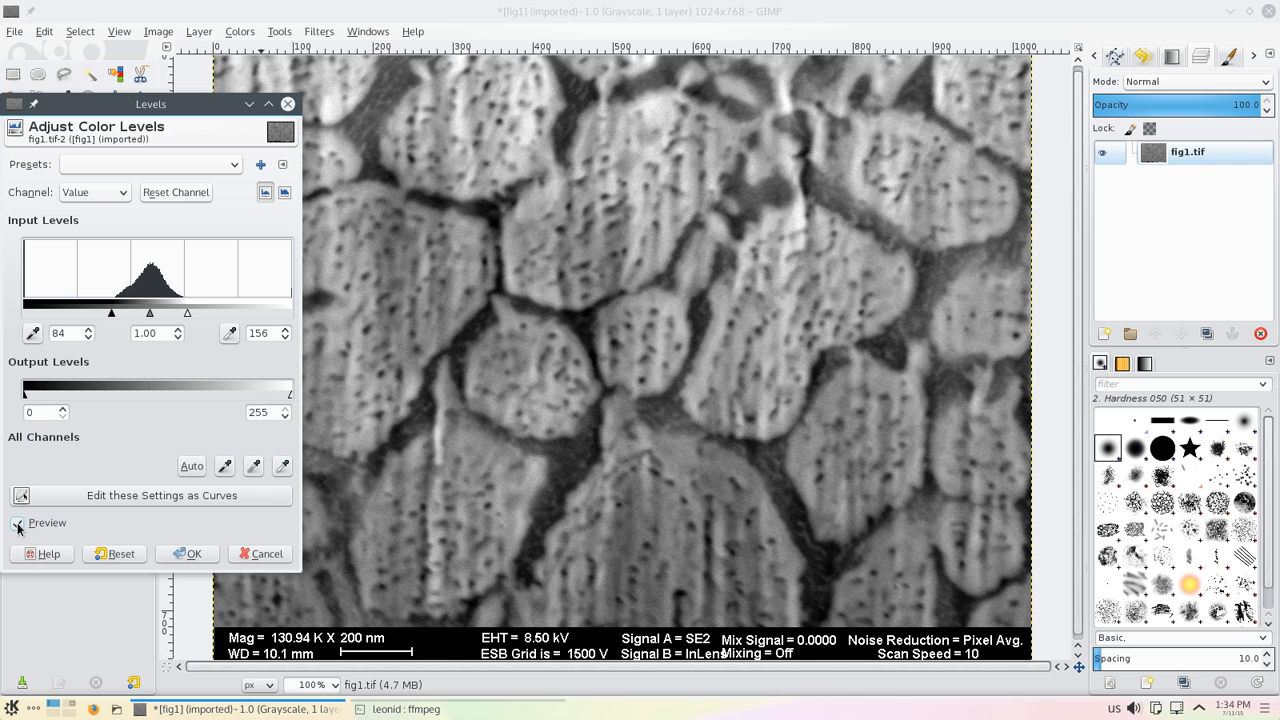
click(17, 523)
click(17, 523)
click(18, 523)
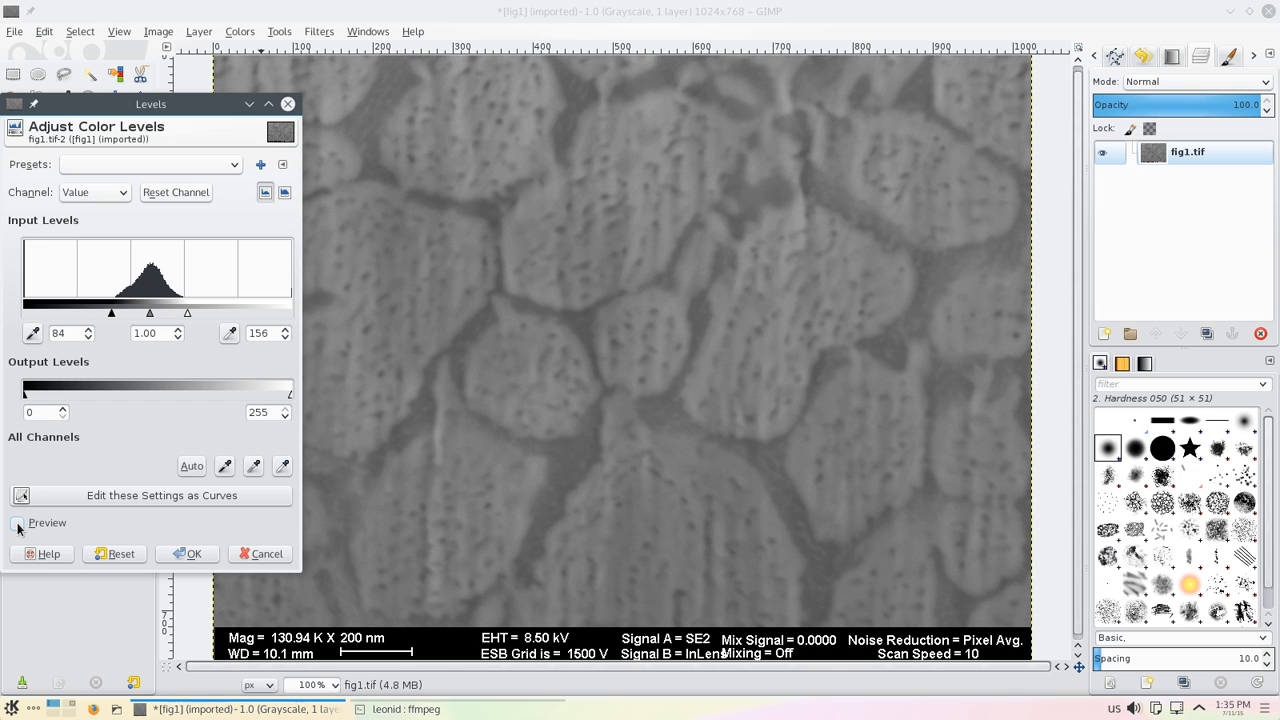
click(18, 523)
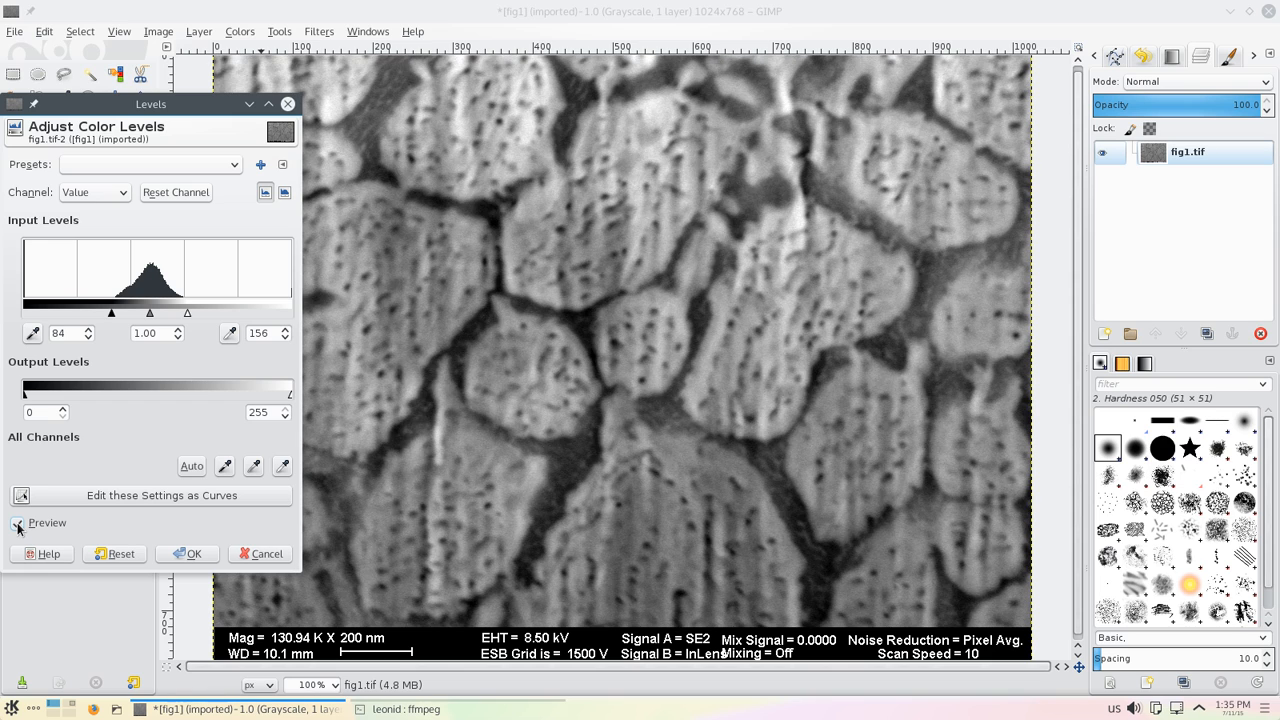
click(18, 523)
click(18, 523)
click(18, 523)
click(18, 523)
click(193, 553)
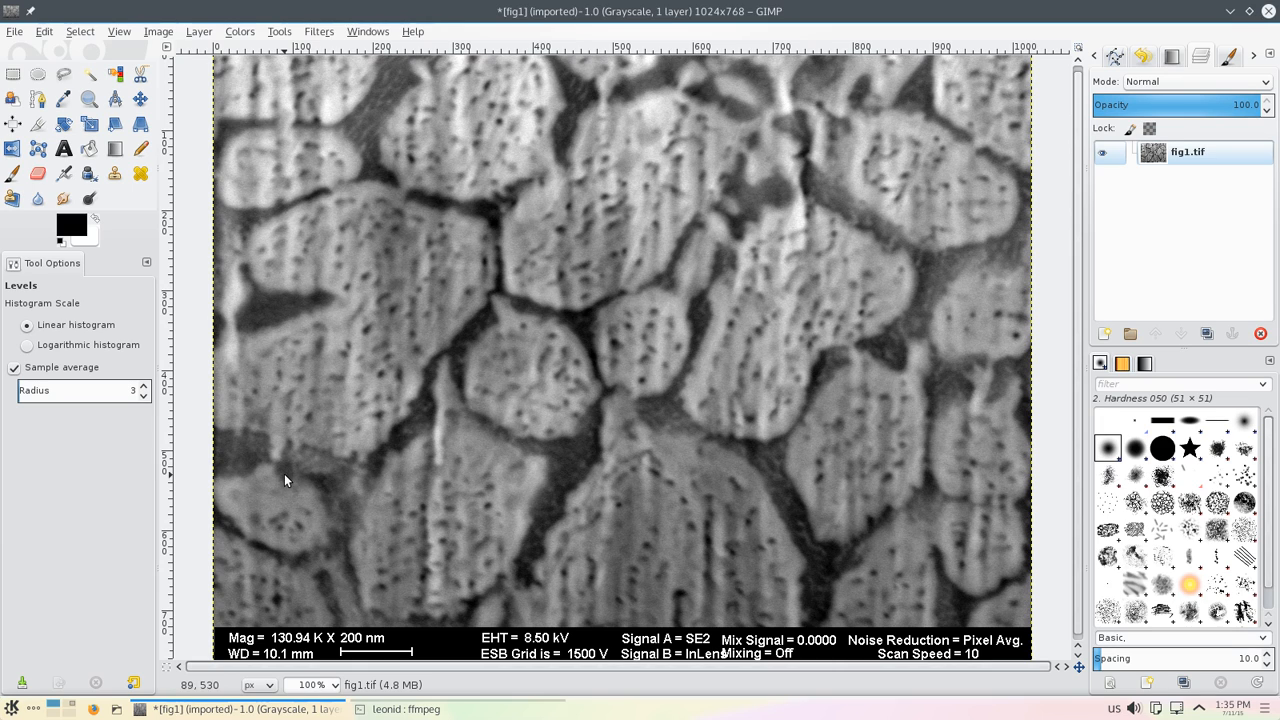
Step: Try Unsharp Mask at radius 5.0, amount 0.50, threshold 0, comparing the preview, then undo it
click(330, 33)
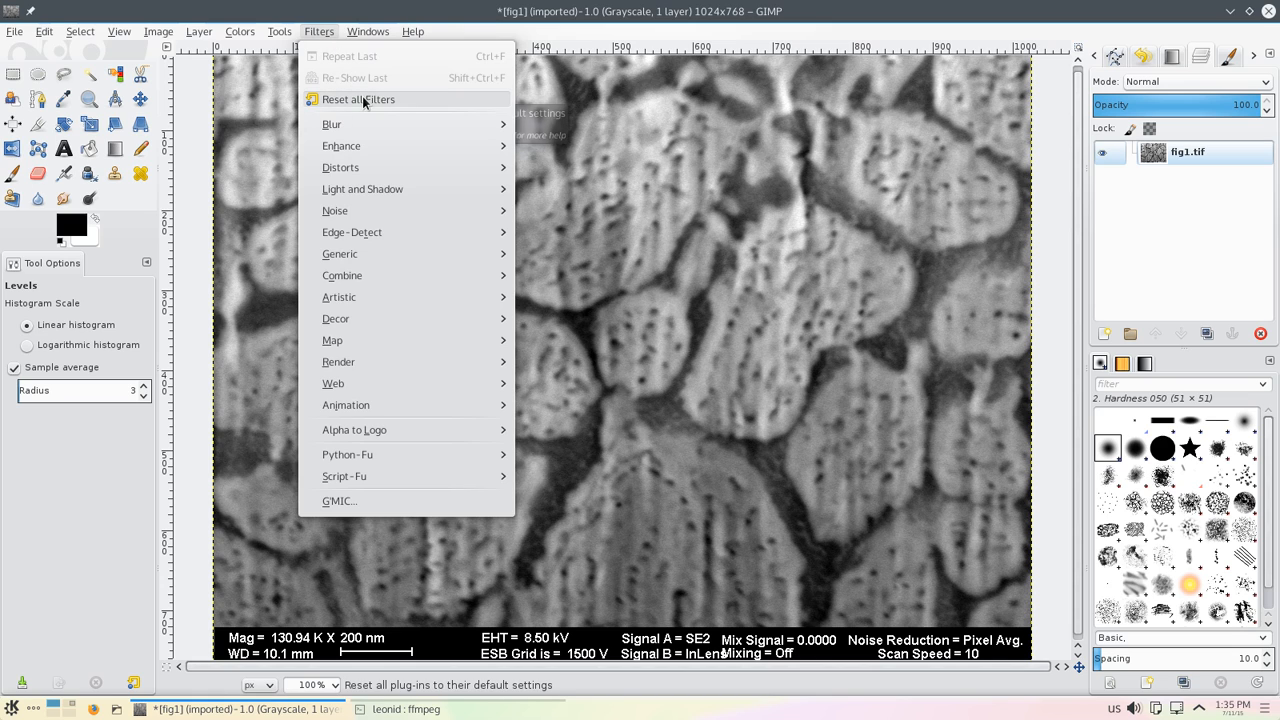
mouse_move(426, 150)
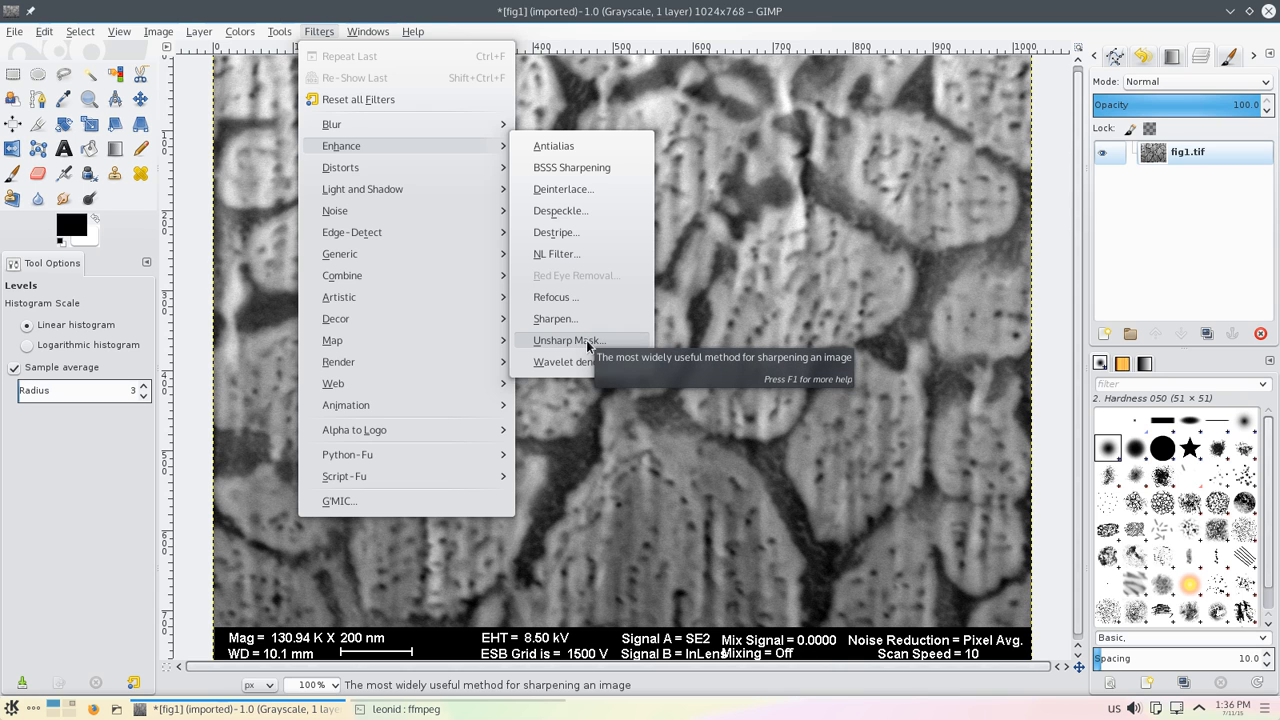
click(587, 341)
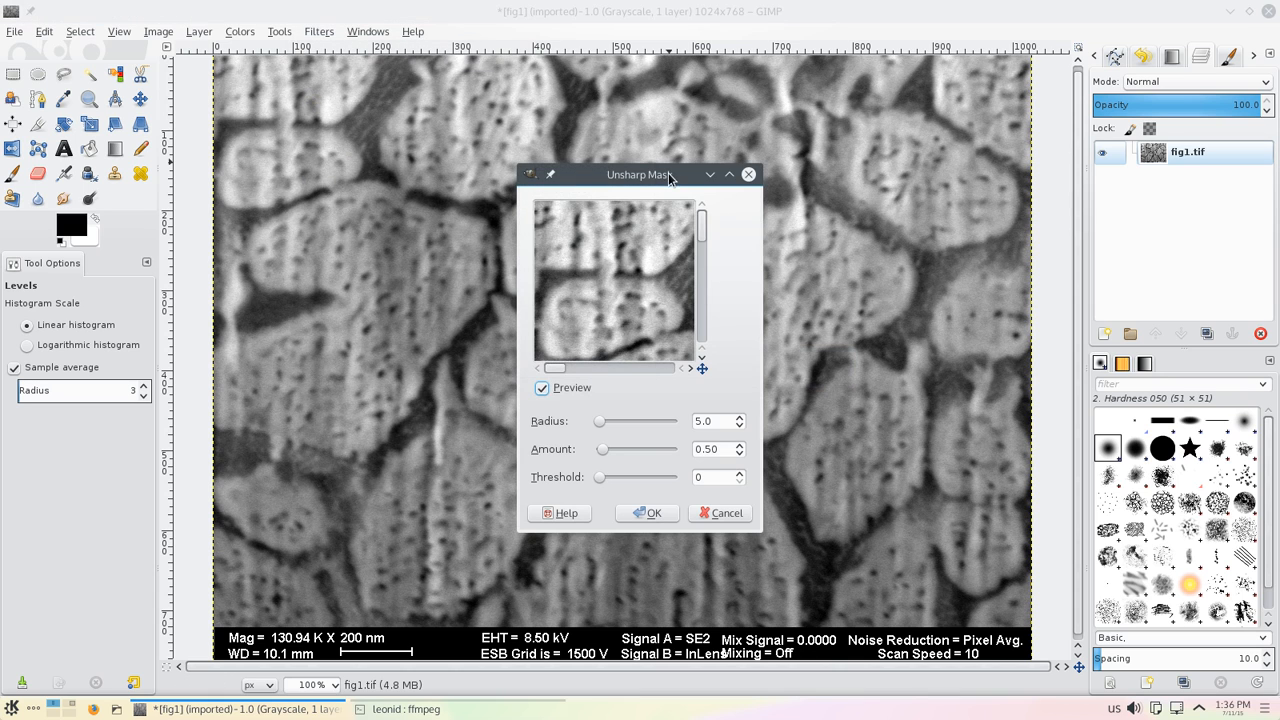
drag(669, 178, 965, 154)
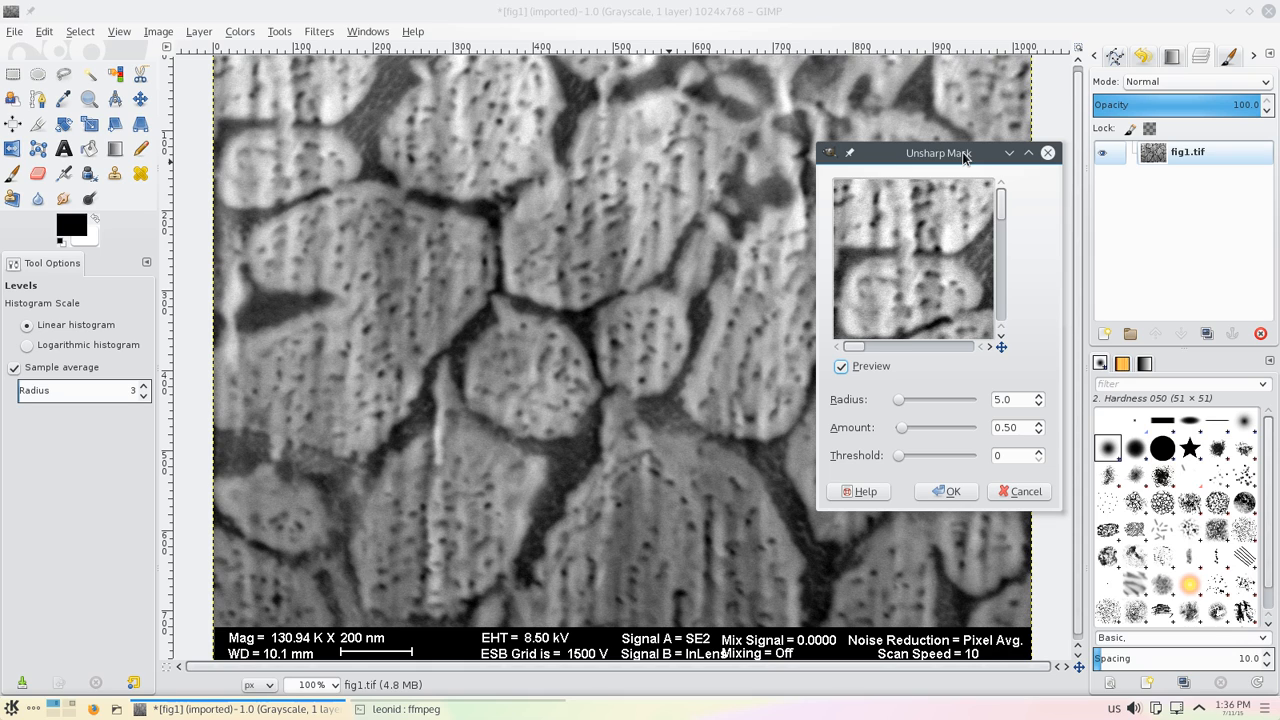
click(841, 367)
click(841, 367)
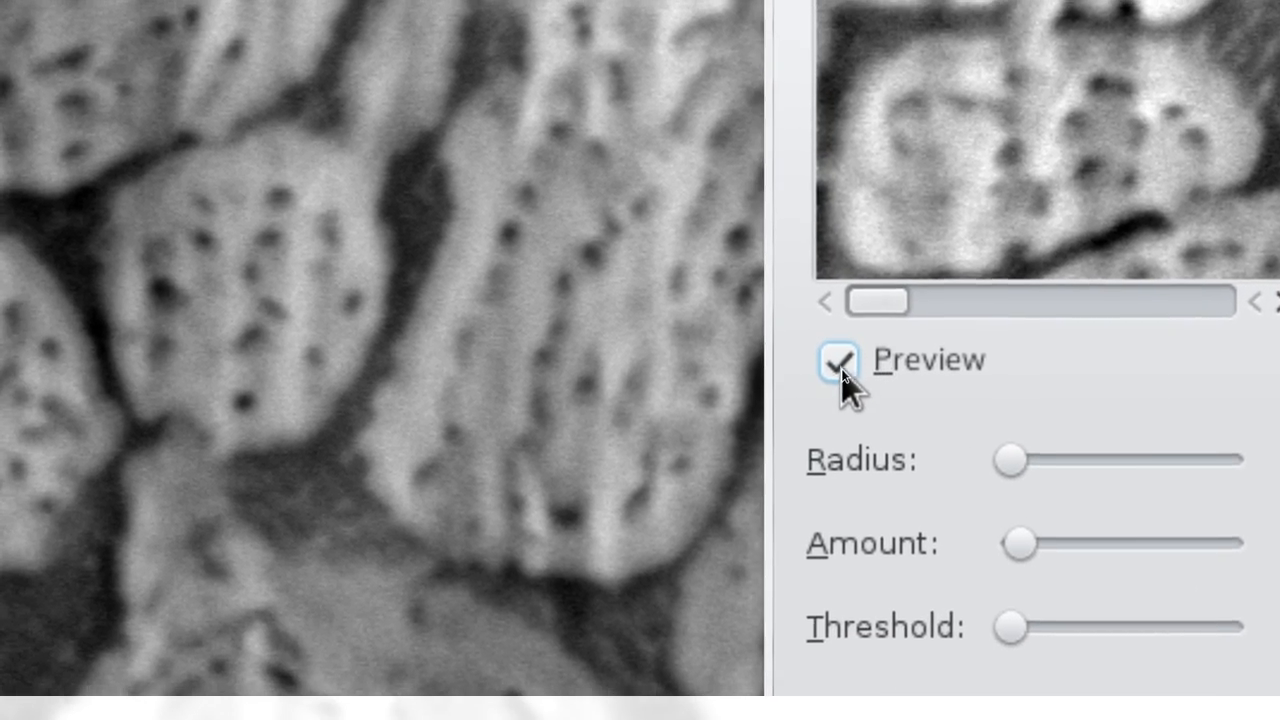
click(840, 366)
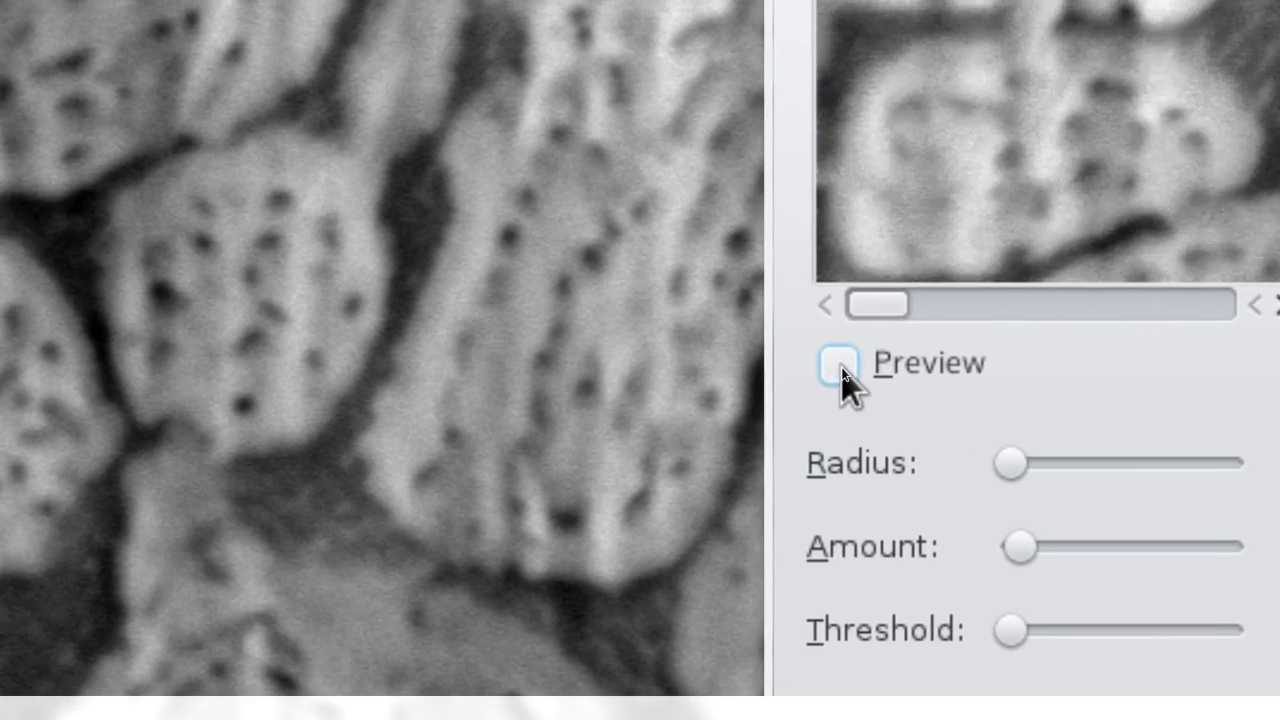
click(840, 366)
click(840, 366)
click(840, 366)
click(840, 366)
click(840, 366)
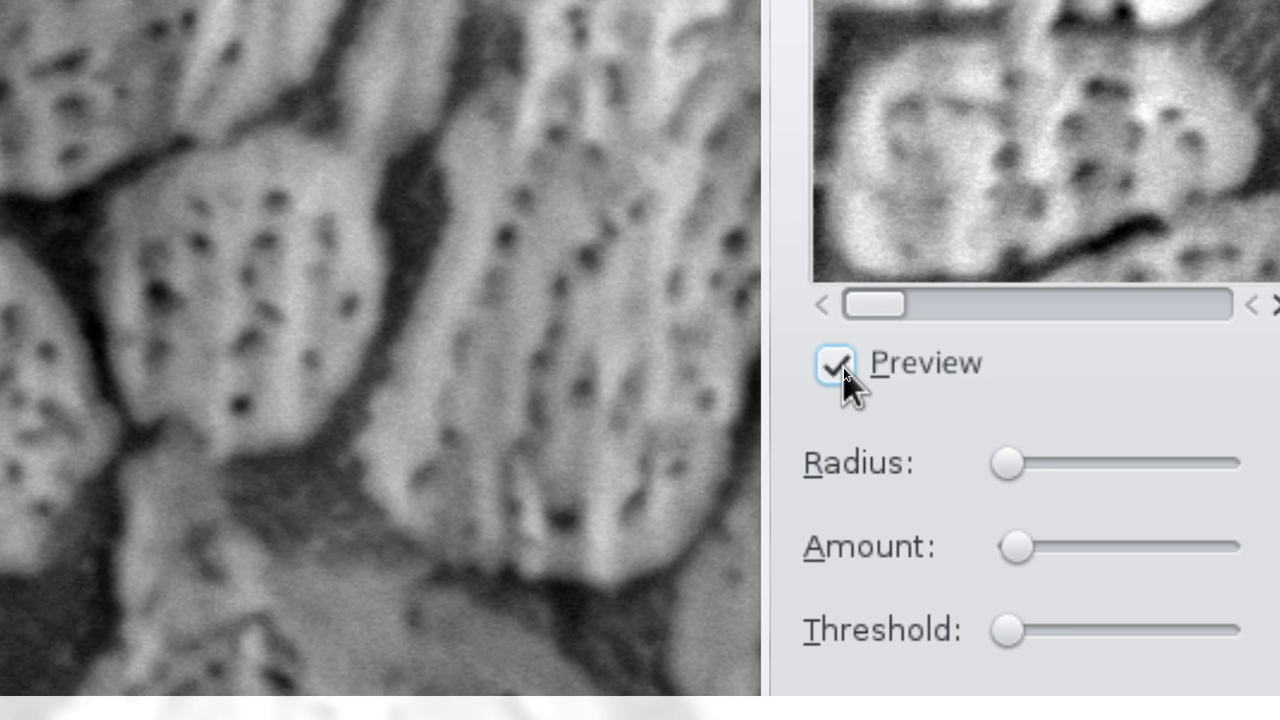
click(843, 367)
click(843, 367)
click(843, 367)
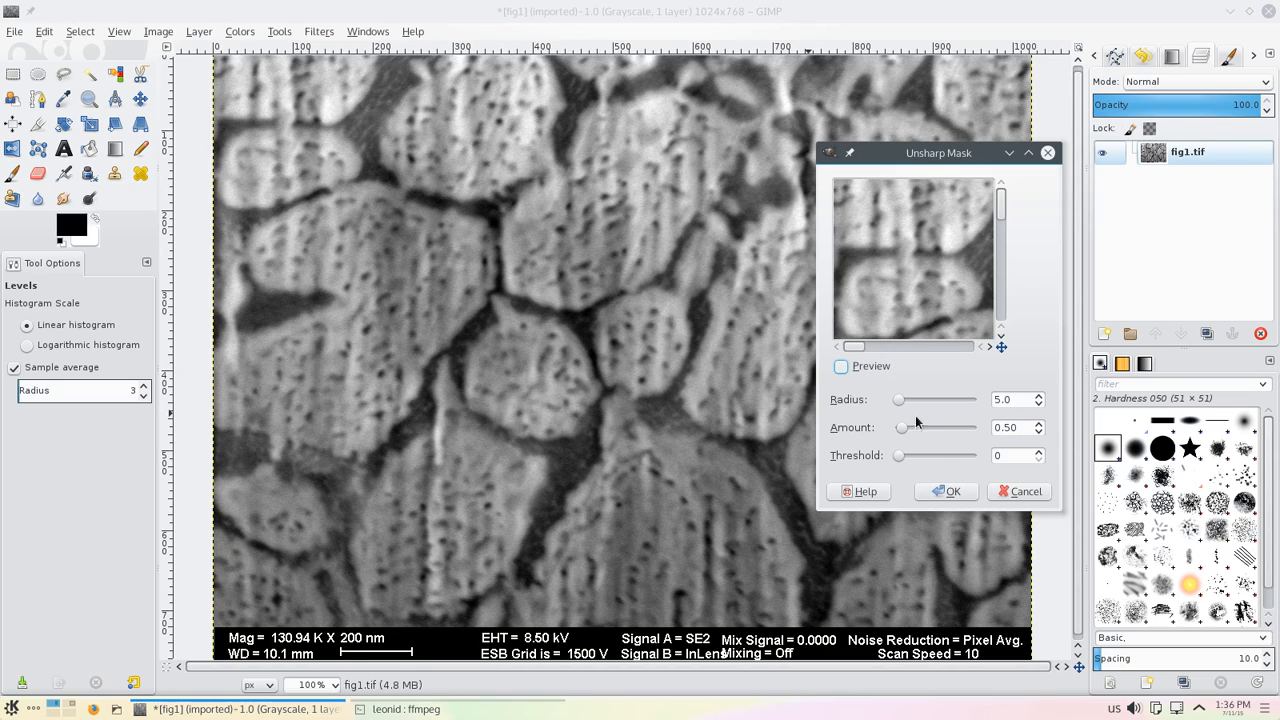
click(944, 491)
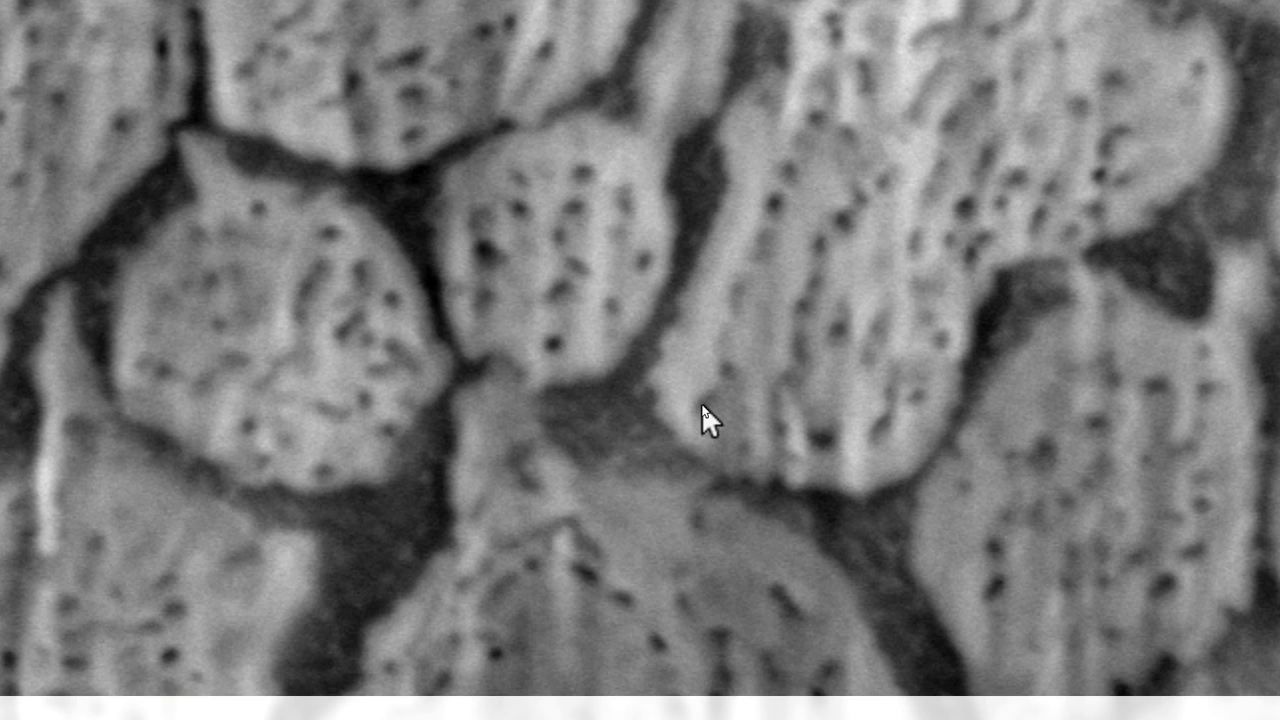
key(ctrl+z)
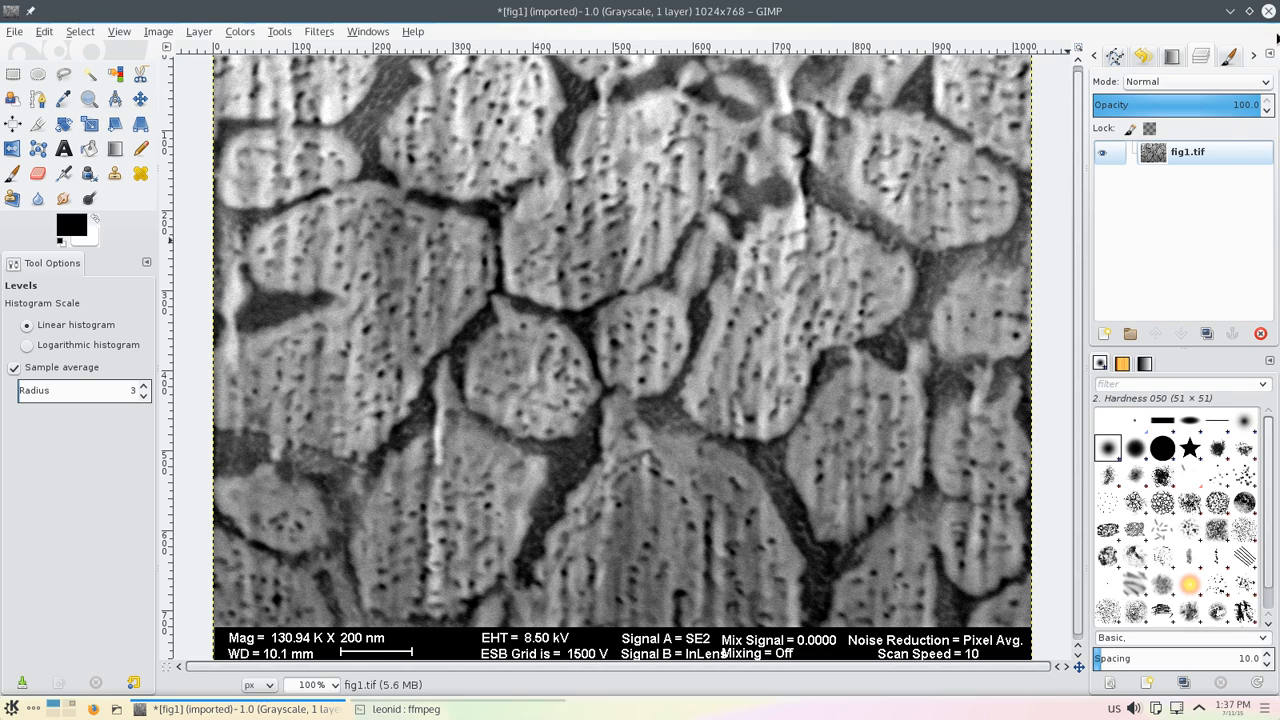
Step: Add a new transparent layer the size of the image
click(1270, 57)
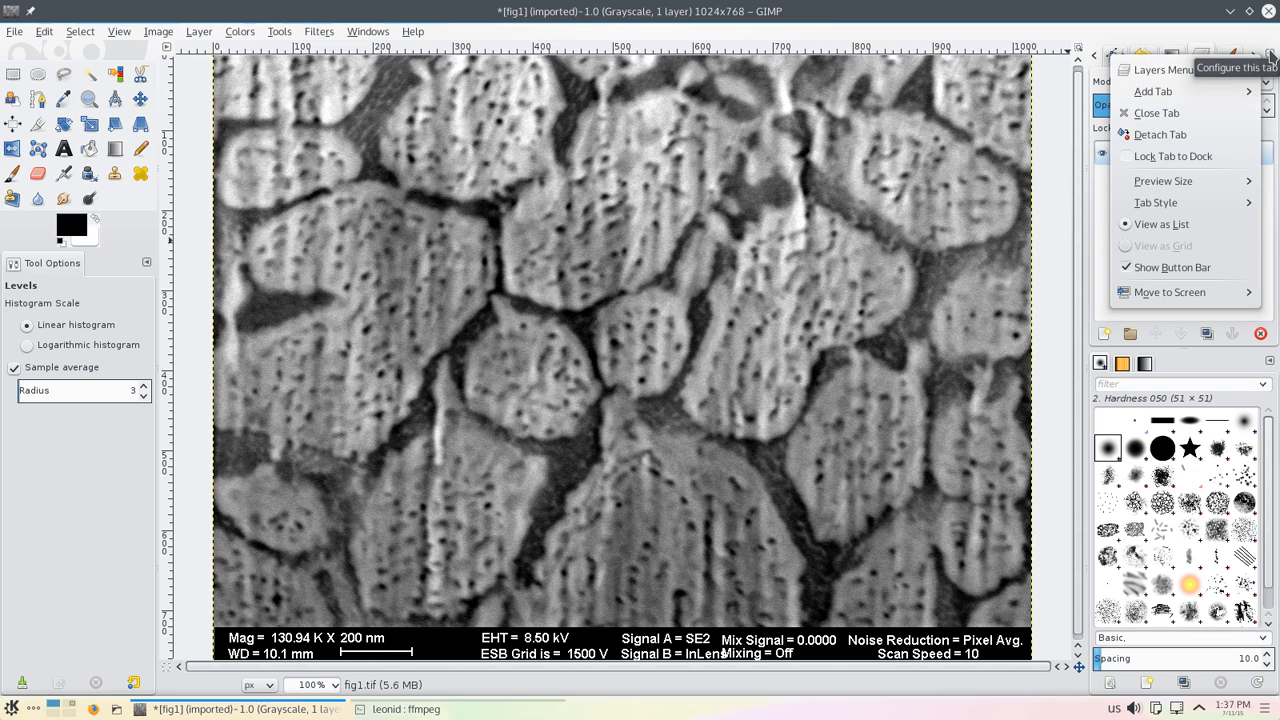
mouse_move(1254, 75)
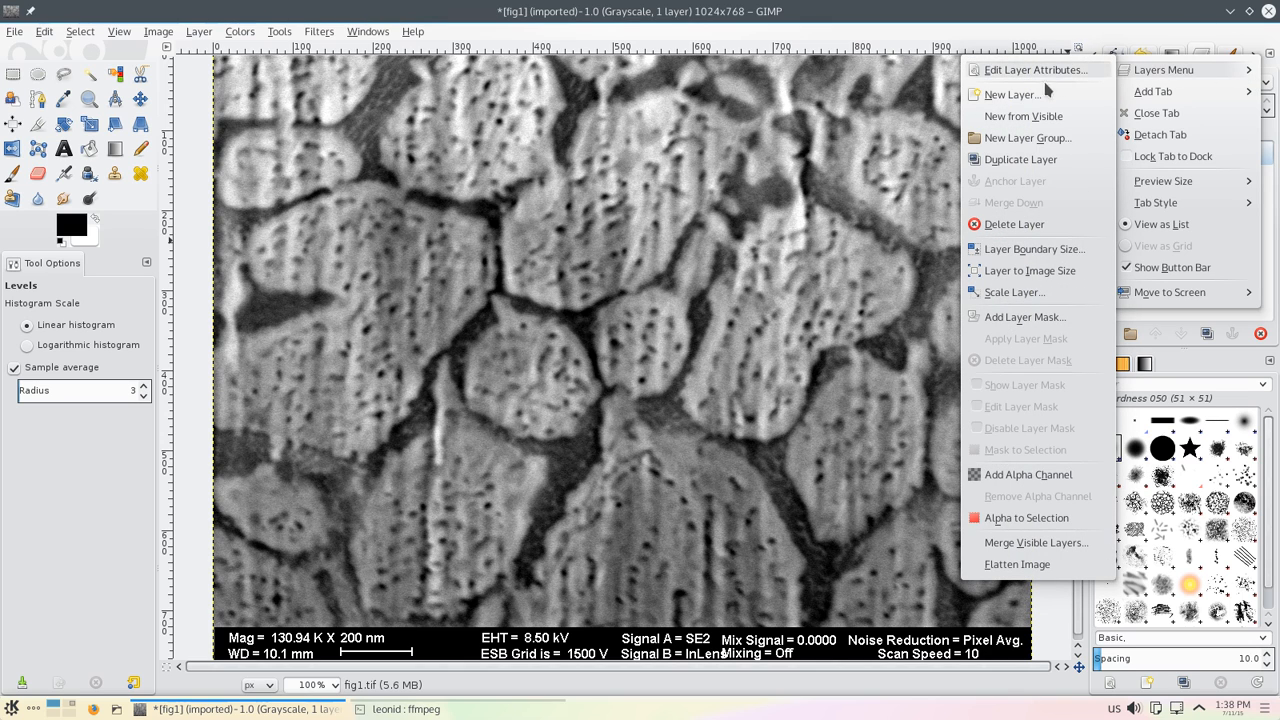
click(1012, 94)
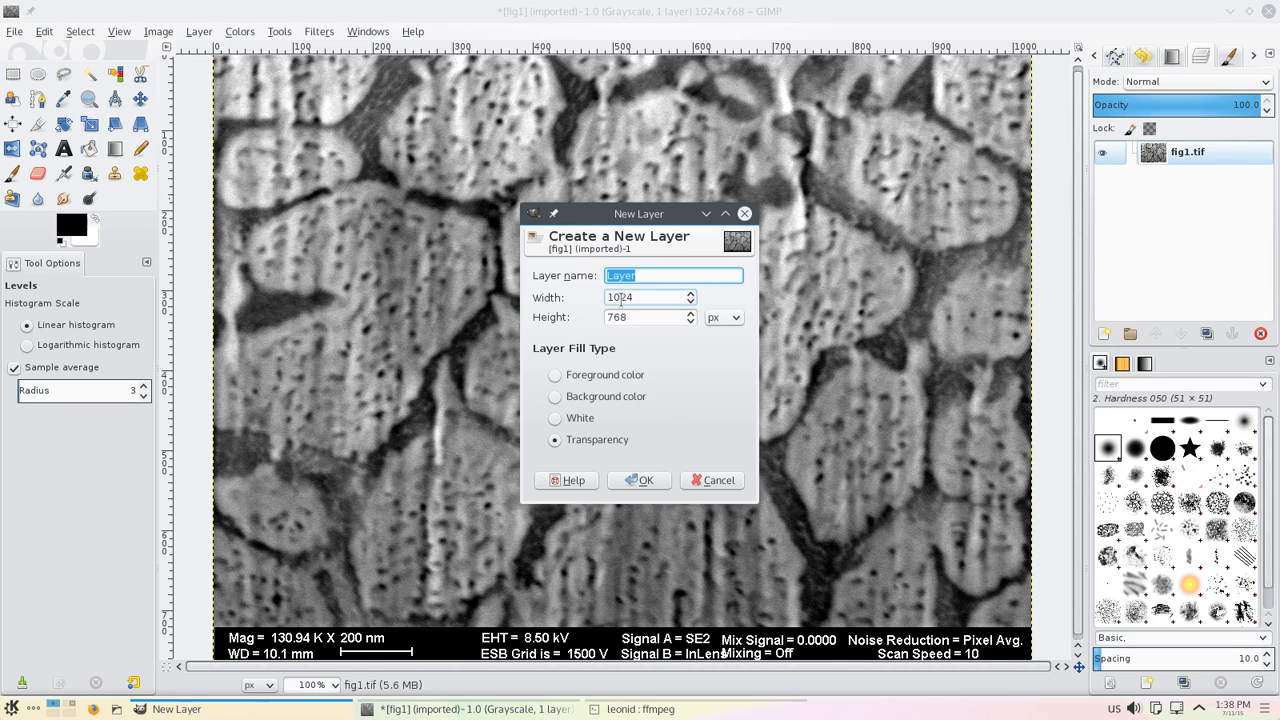
click(646, 480)
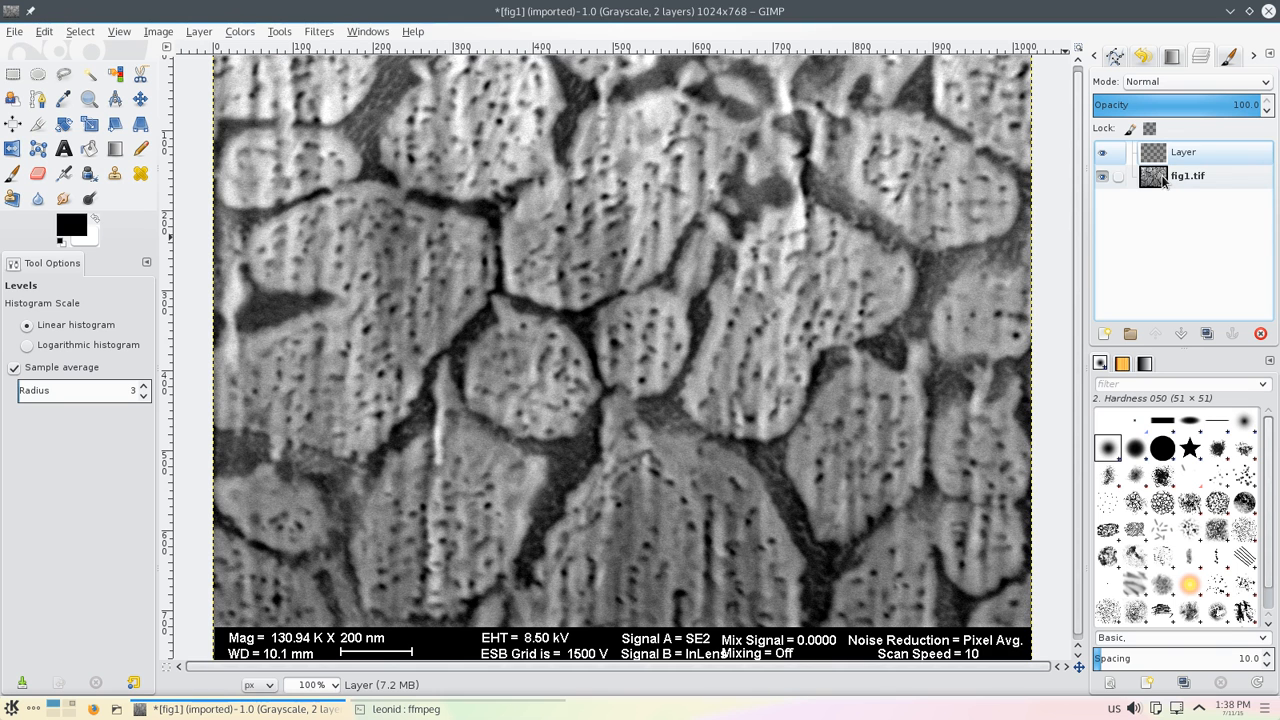
Step: Add a second transparent layer above the first new layer
click(1268, 57)
mouse_move(1160, 70)
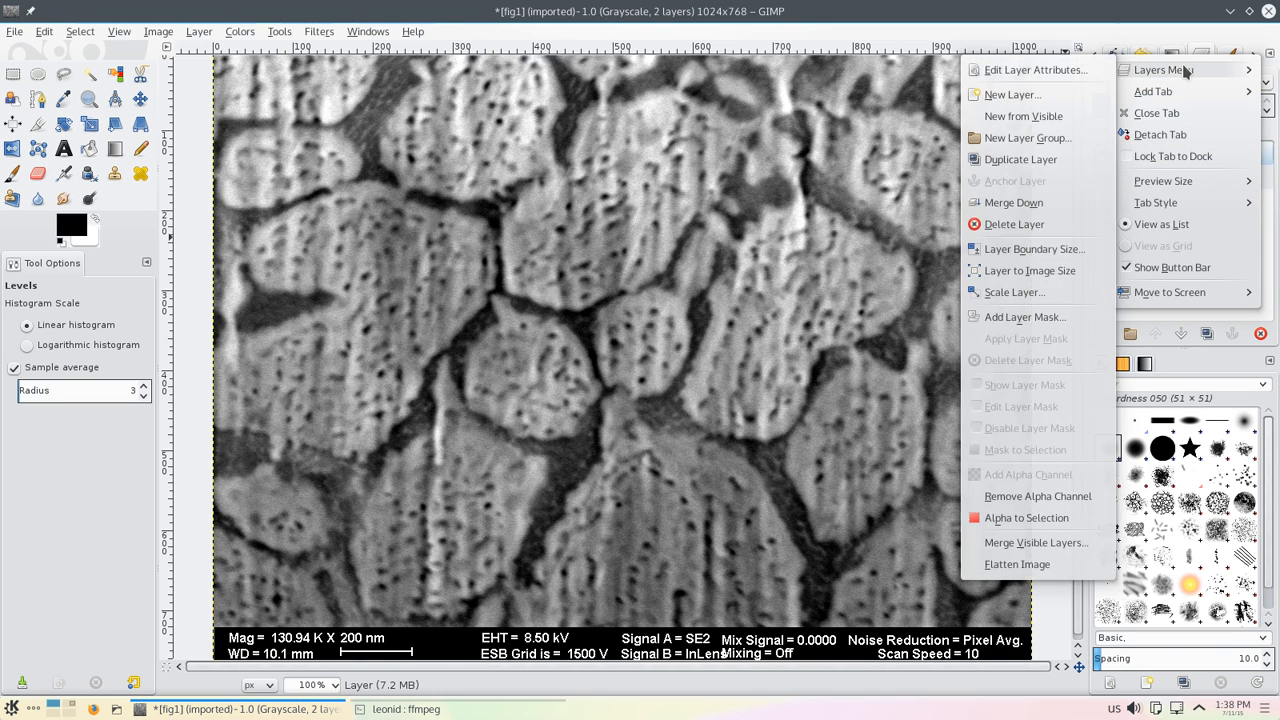
click(1013, 95)
click(640, 481)
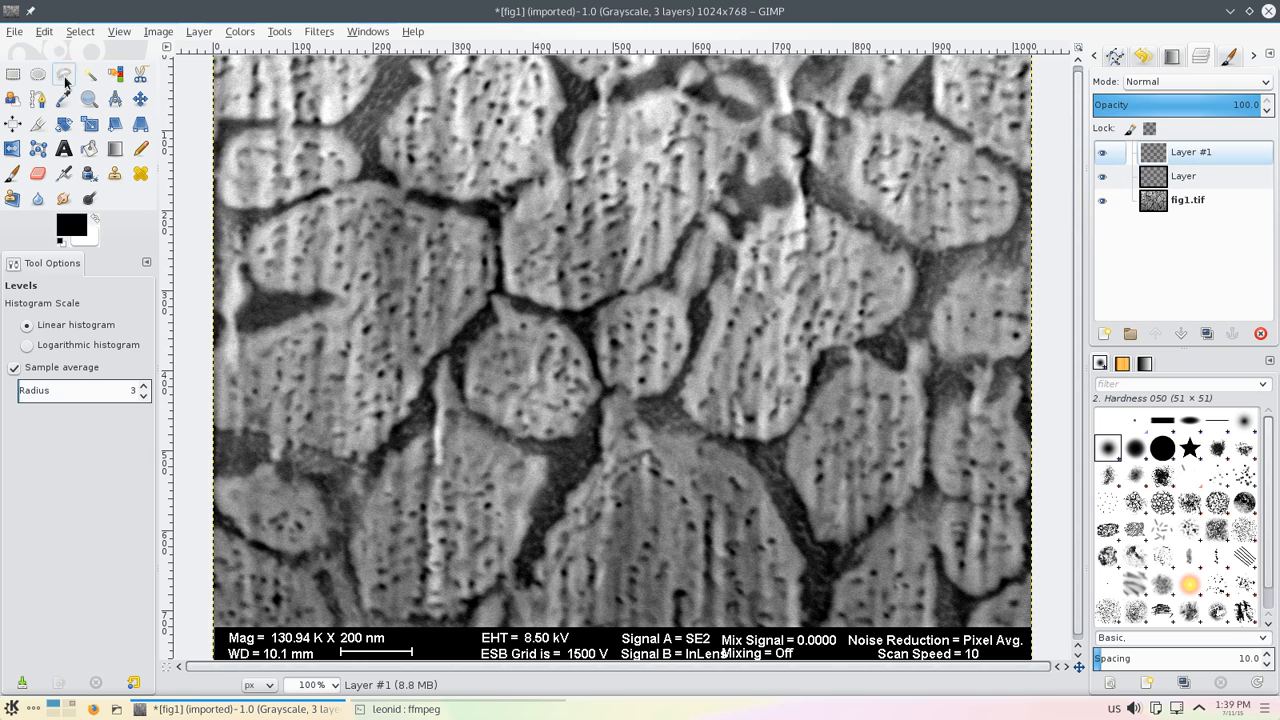
Step: Draw a rectangular selection around the existing scale bar, about 91 × 13 px
click(87, 104)
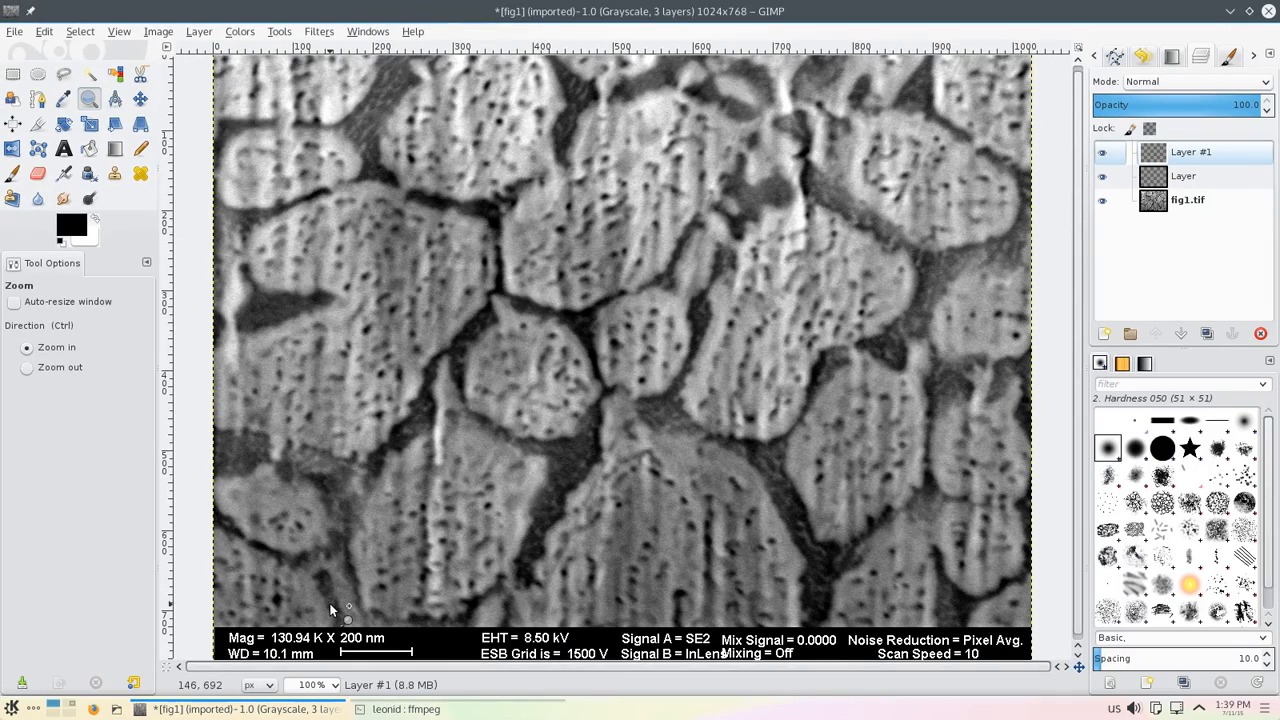
drag(306, 575, 443, 668)
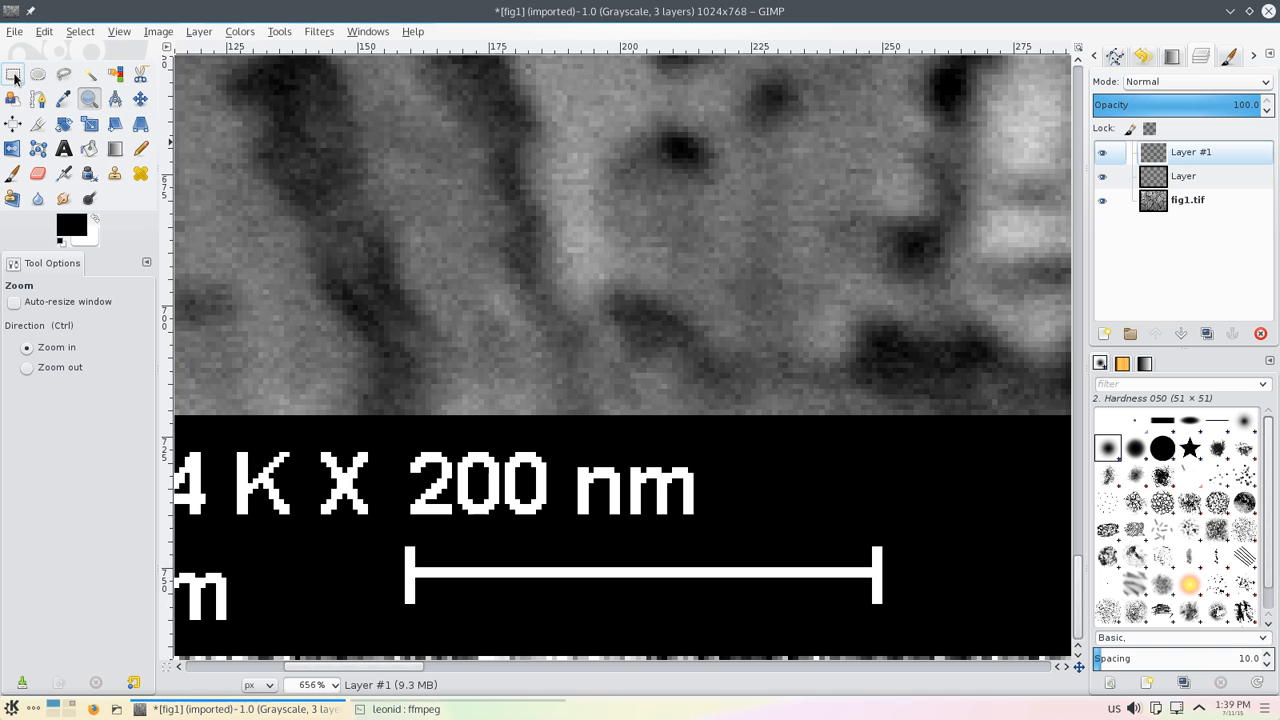
key(r)
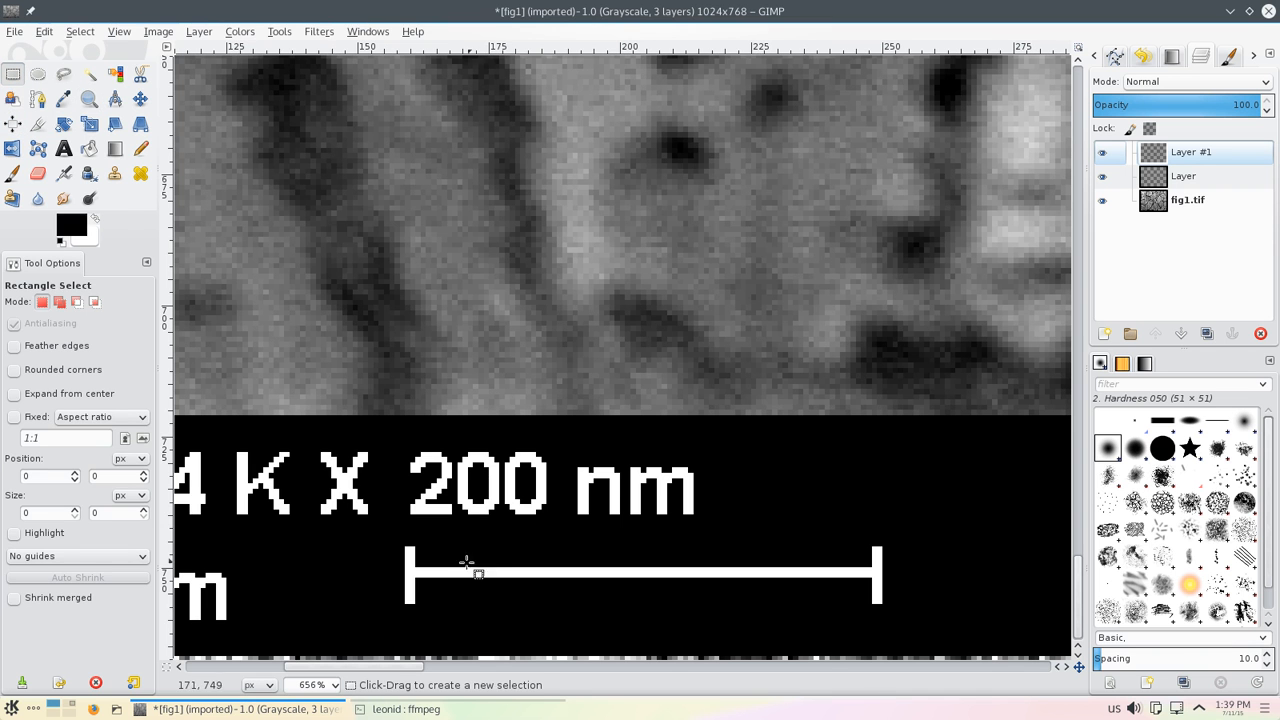
drag(405, 546, 880, 615)
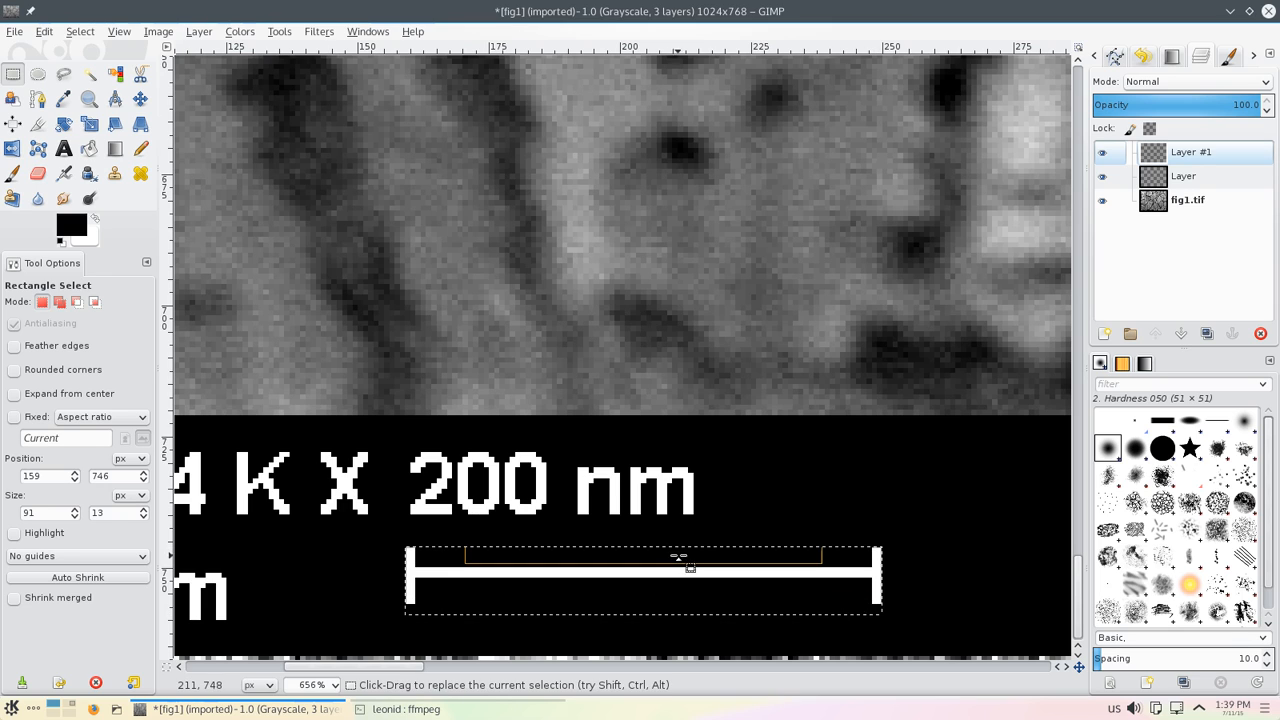
mouse_move(680, 549)
mouse_down()
mouse_move(680, 489)
mouse_move(682, 558)
mouse_move(691, 551)
mouse_up()
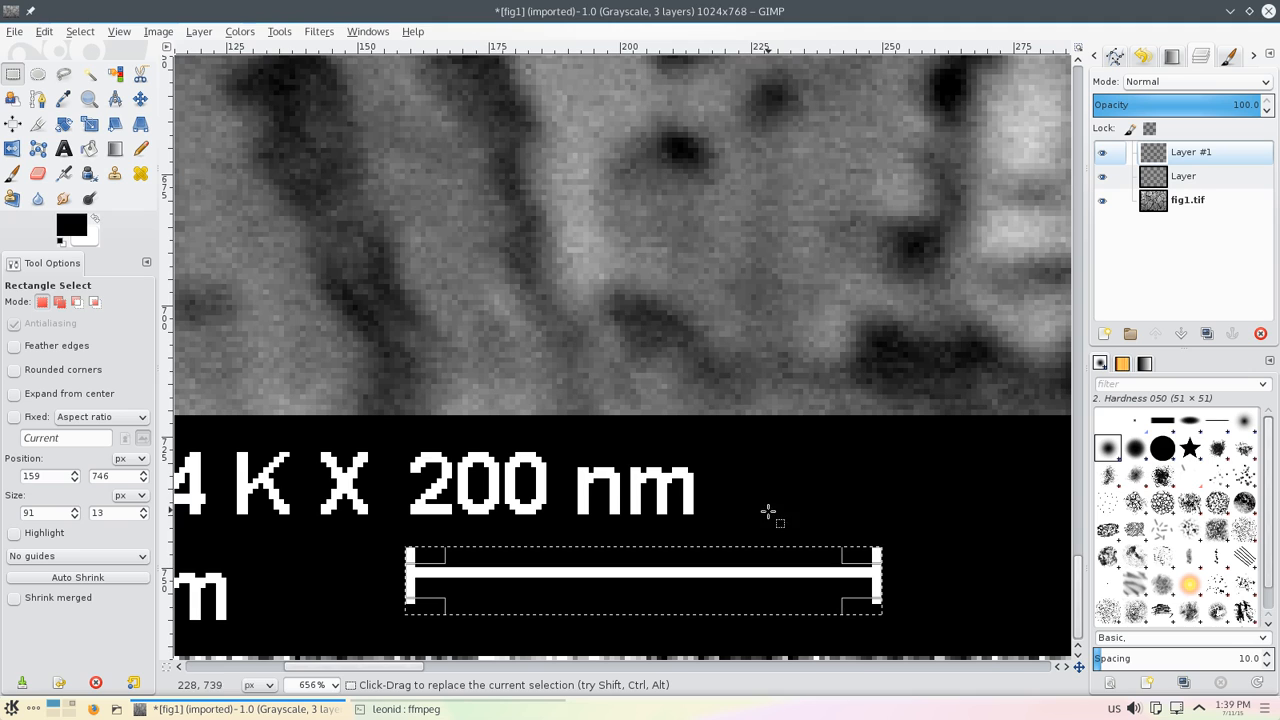
Step: Move the selection into the micrograph's lower-left area and resize it to about 90 × 19 px
drag(718, 579, 528, 295)
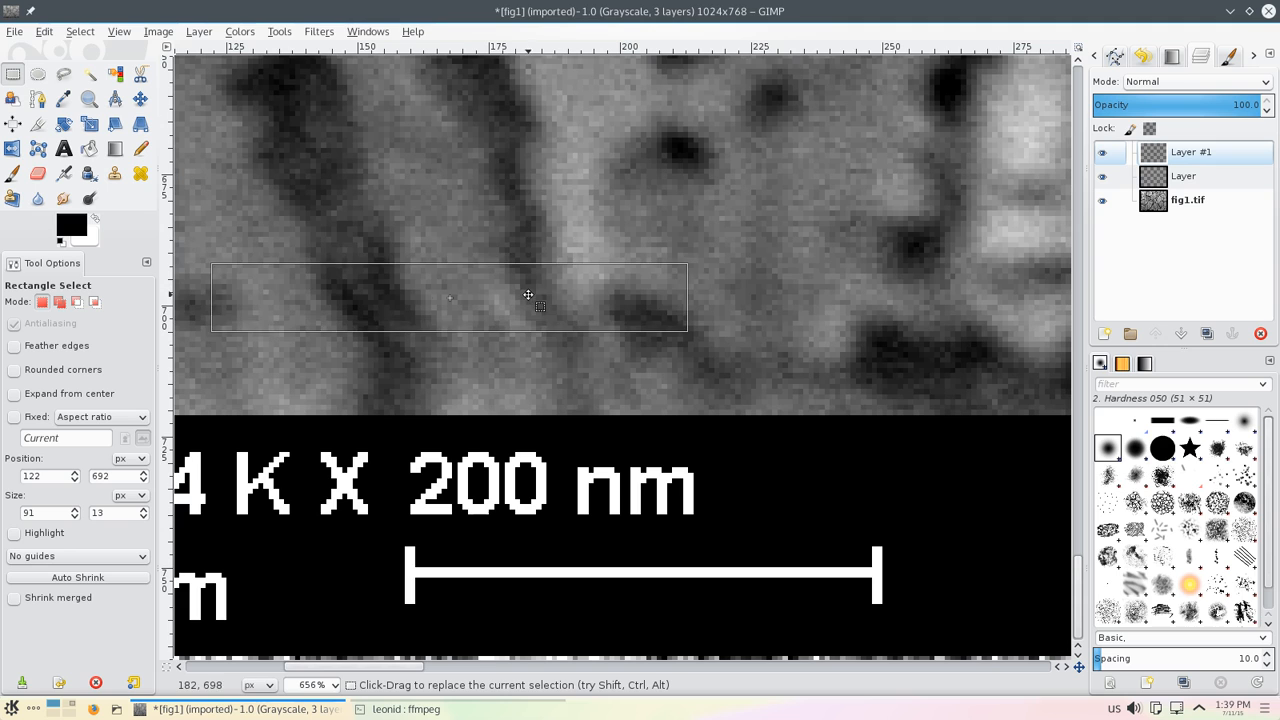
click(336, 684)
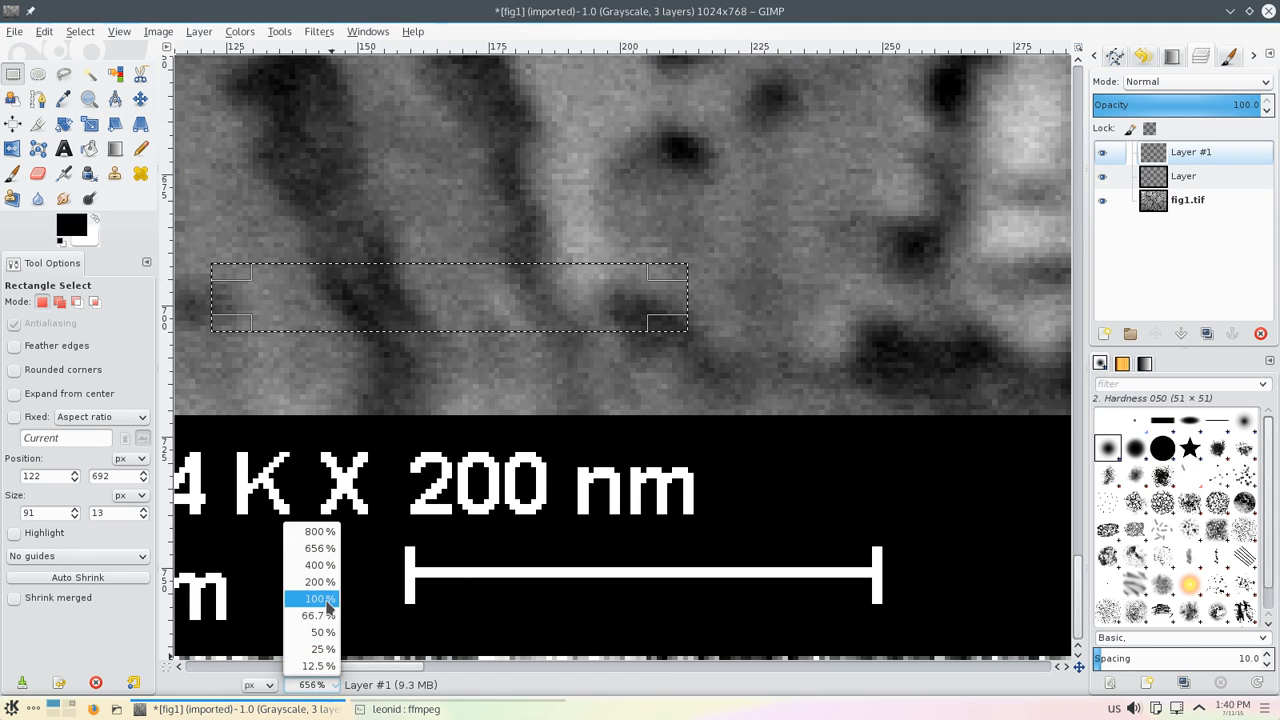
click(330, 599)
drag(330, 345, 305, 338)
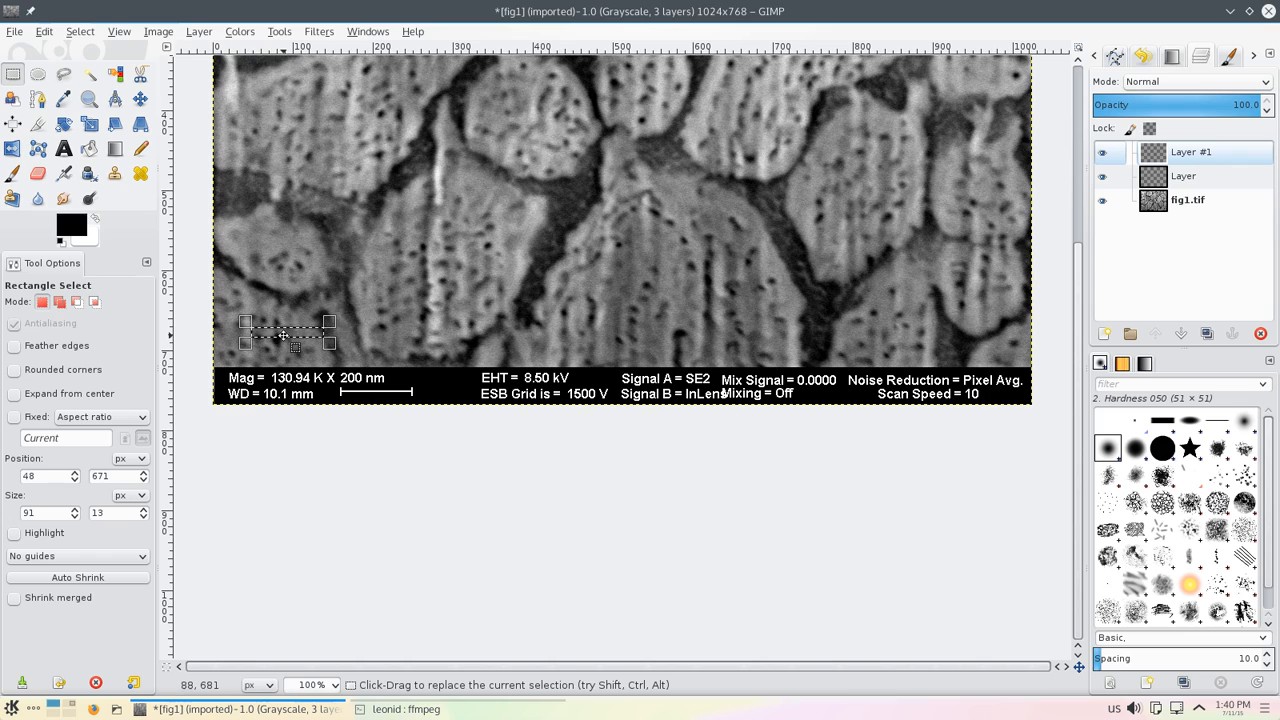
click(283, 336)
drag(291, 325, 291, 319)
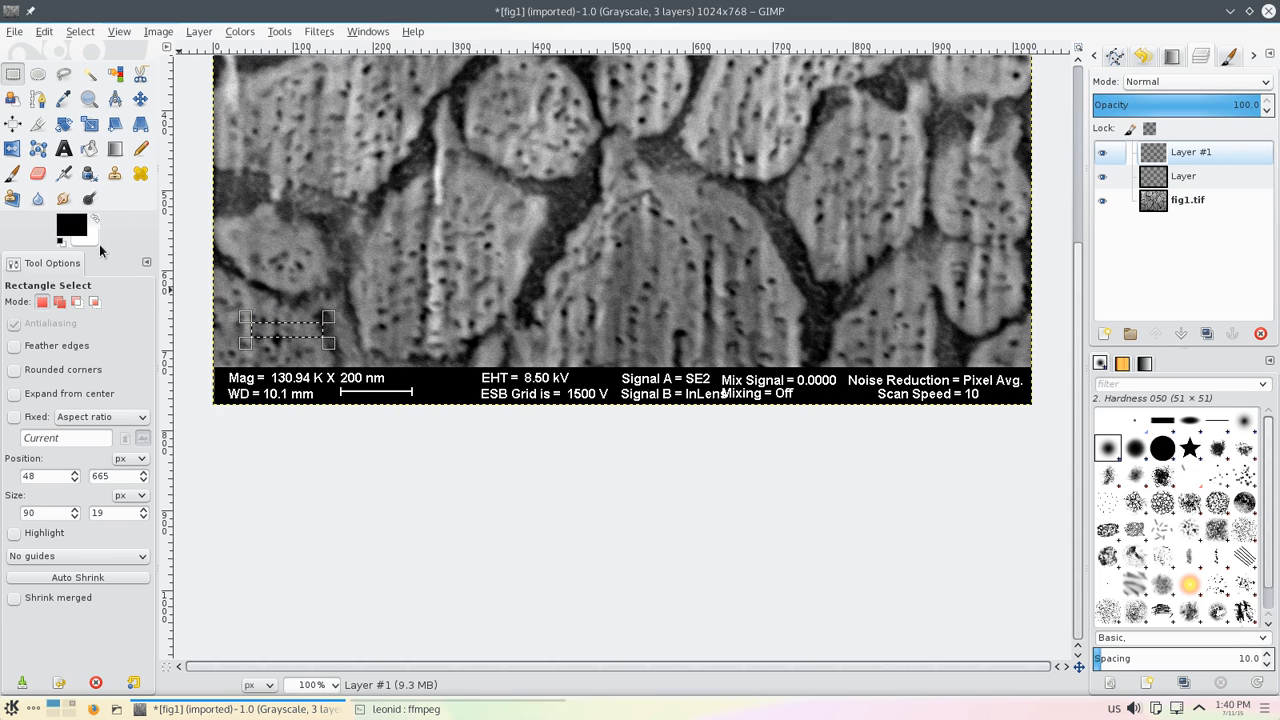
Step: Fill the selection on Layer #1 with white to form a new scale bar, then remove the selection
key(ctrl)
key(ctrl+period)
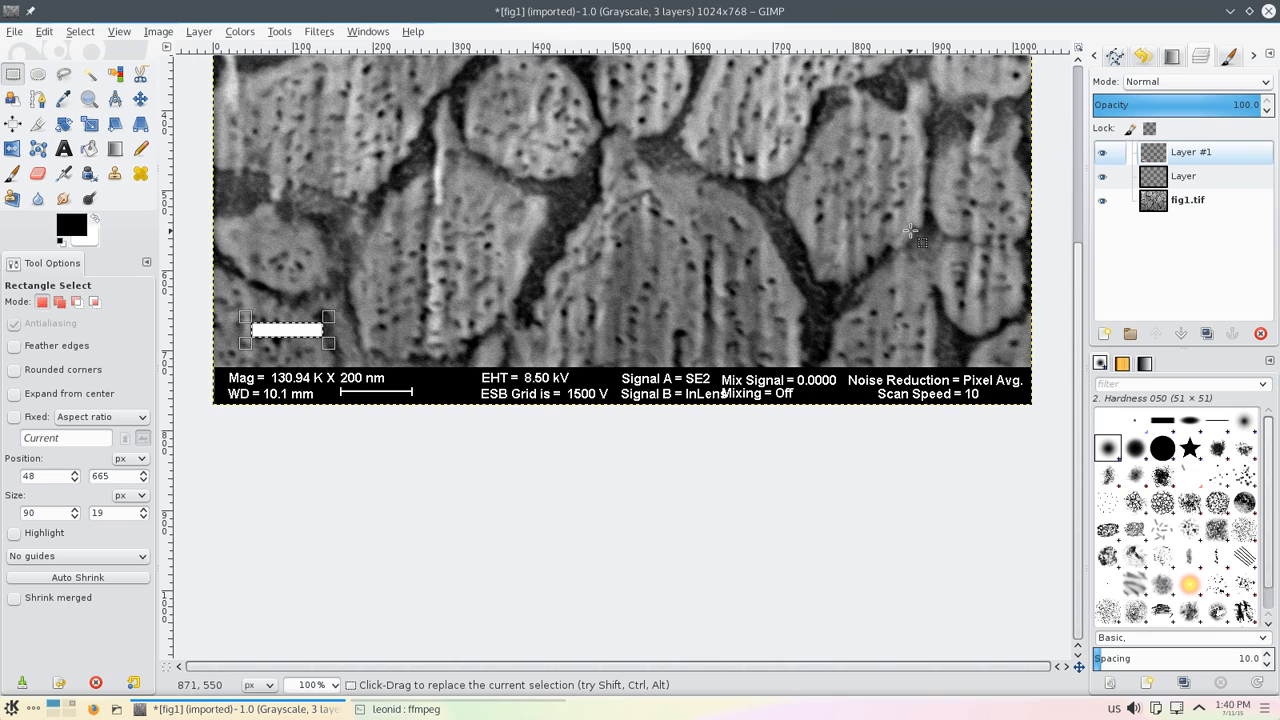
click(1200, 157)
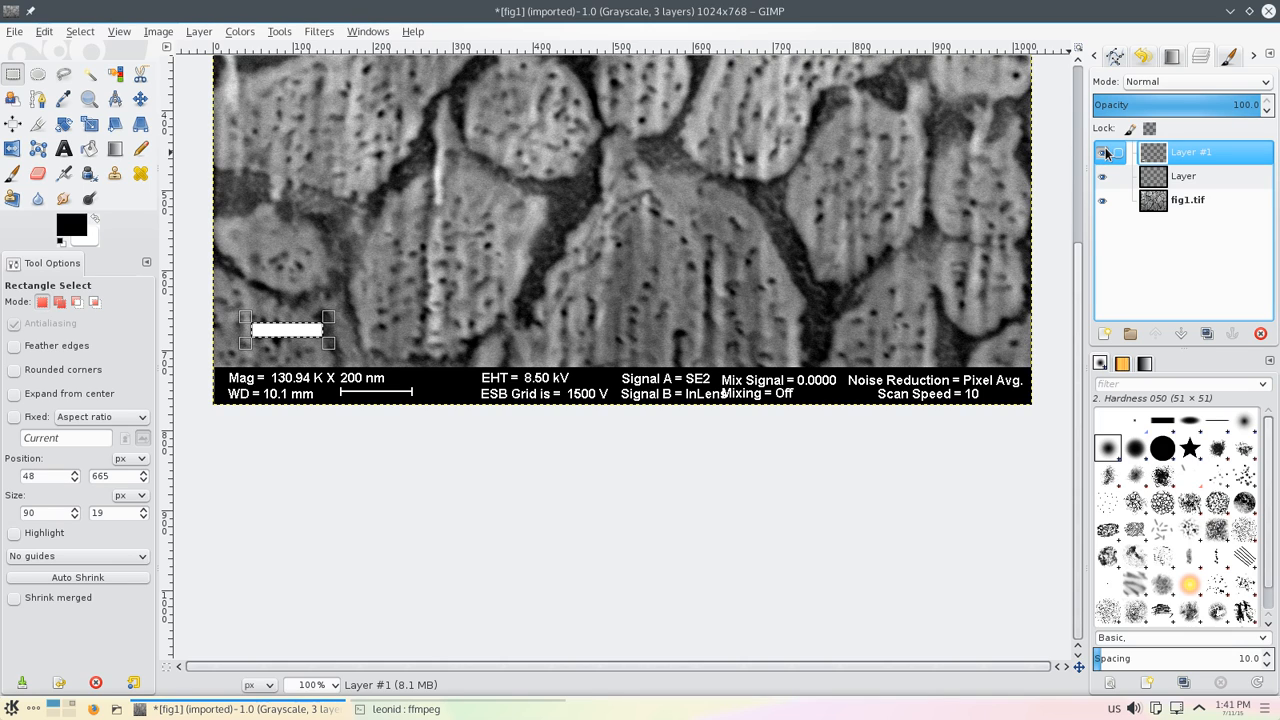
click(321, 263)
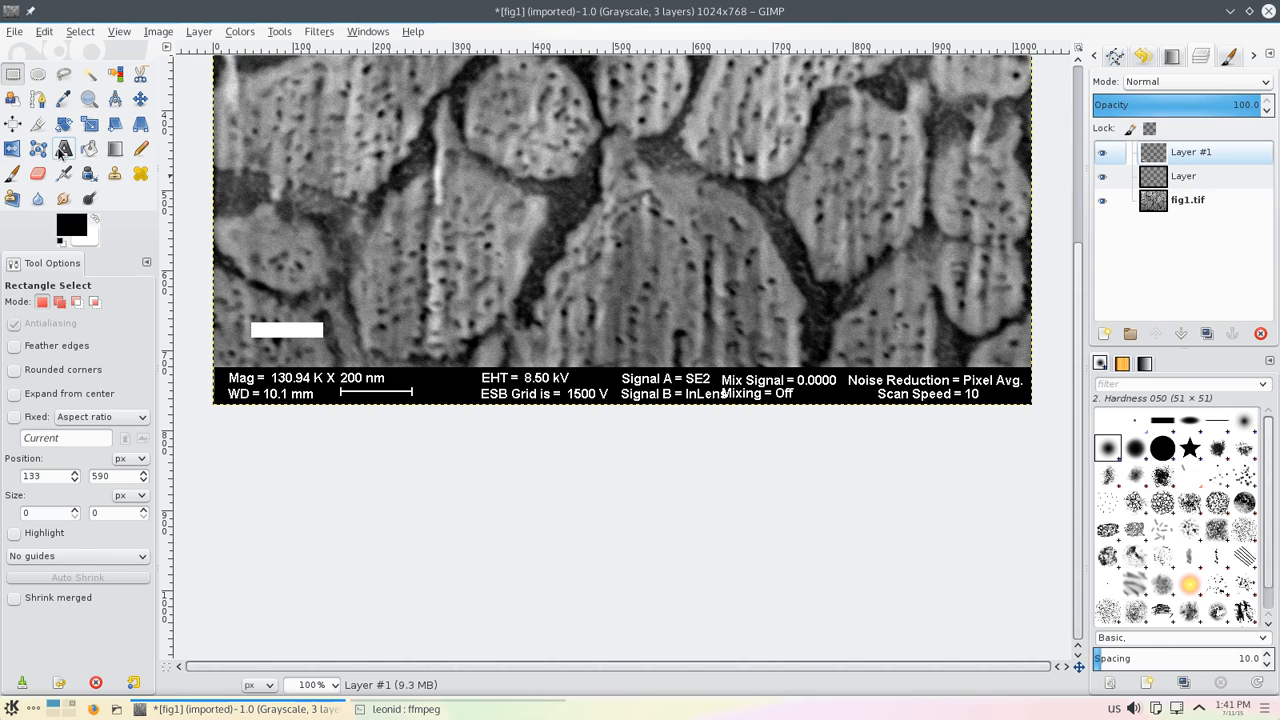
Step: Add a white text box above the new bar reading "200 nm"
click(63, 149)
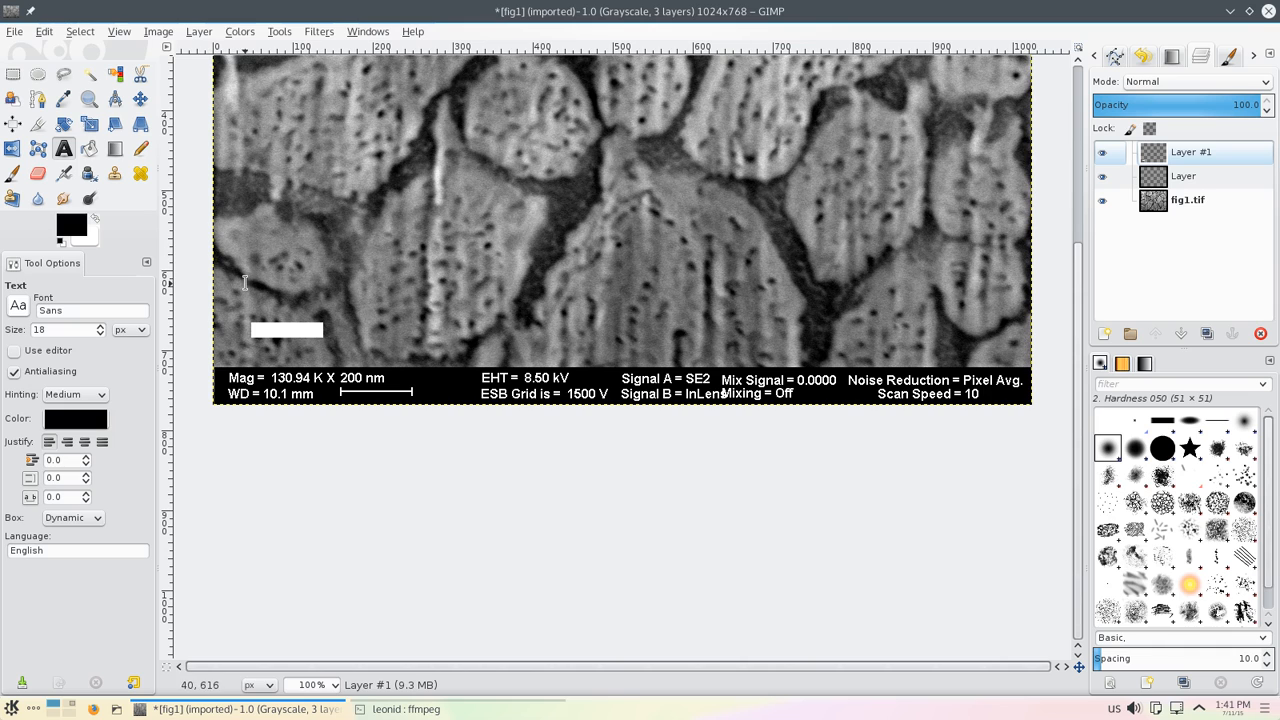
drag(250, 290, 344, 322)
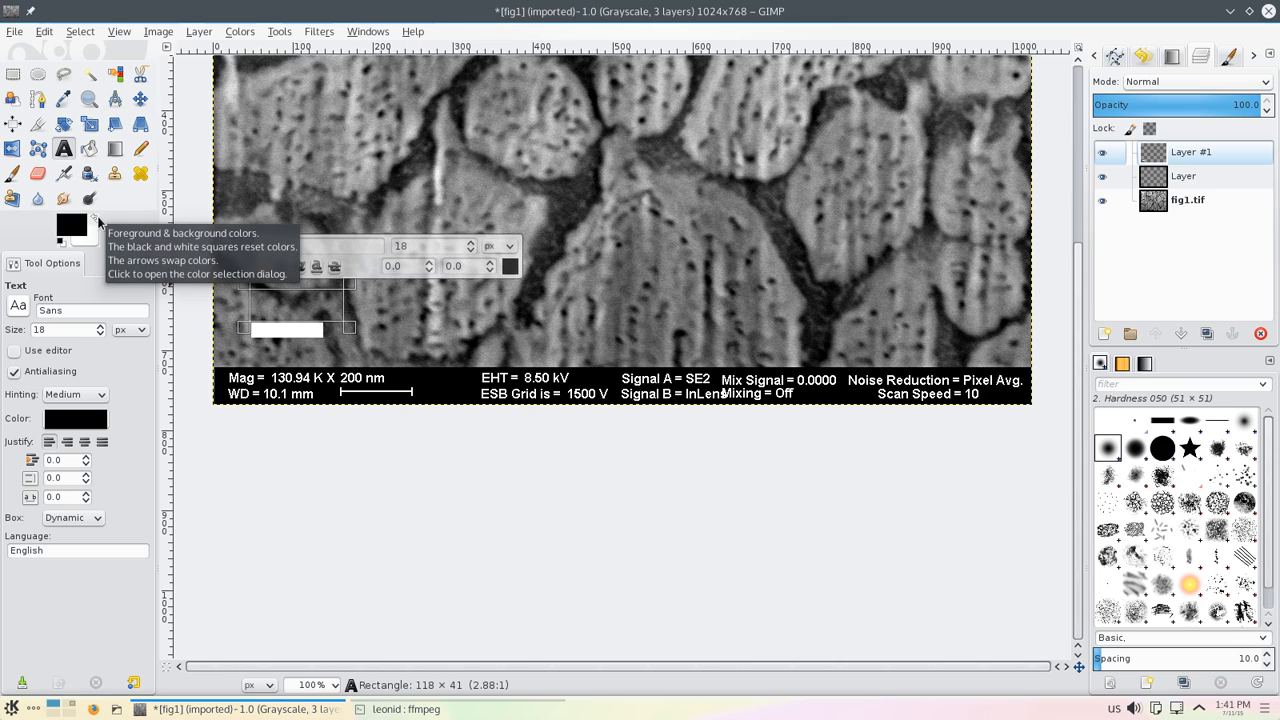
click(96, 218)
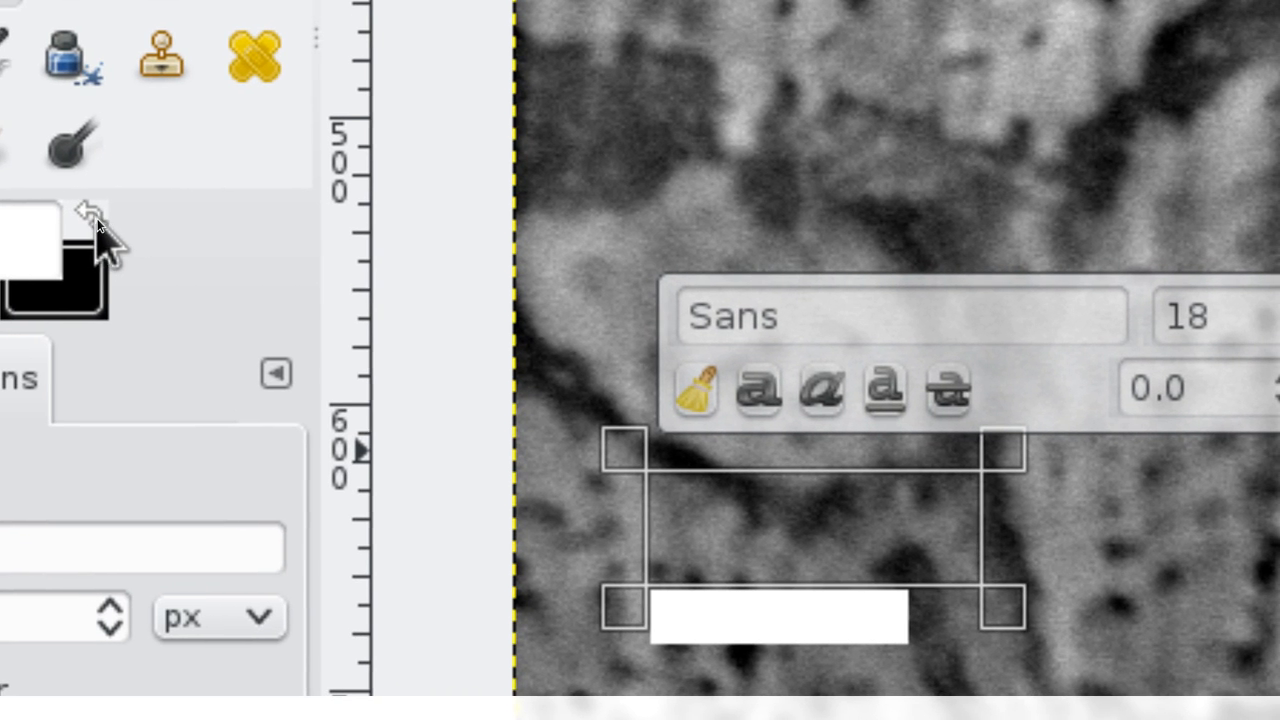
click(95, 220)
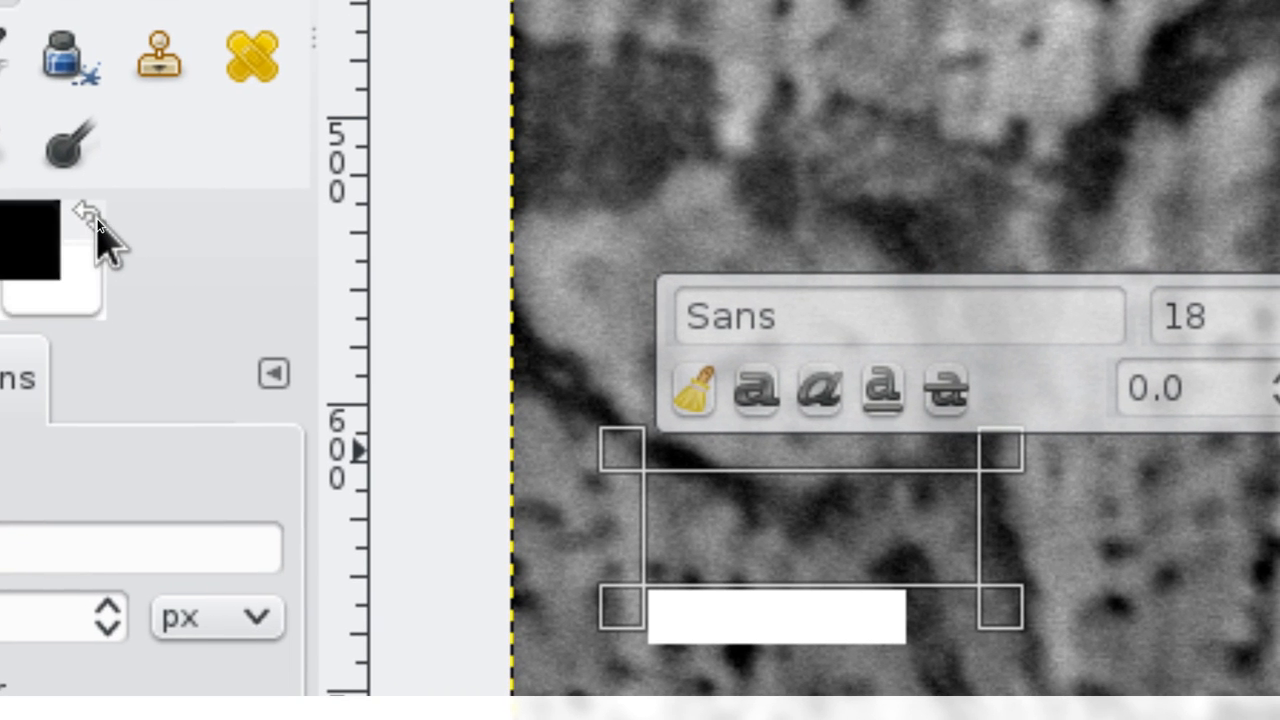
click(95, 220)
click(95, 220)
click(95, 220)
click(95, 220)
click(95, 220)
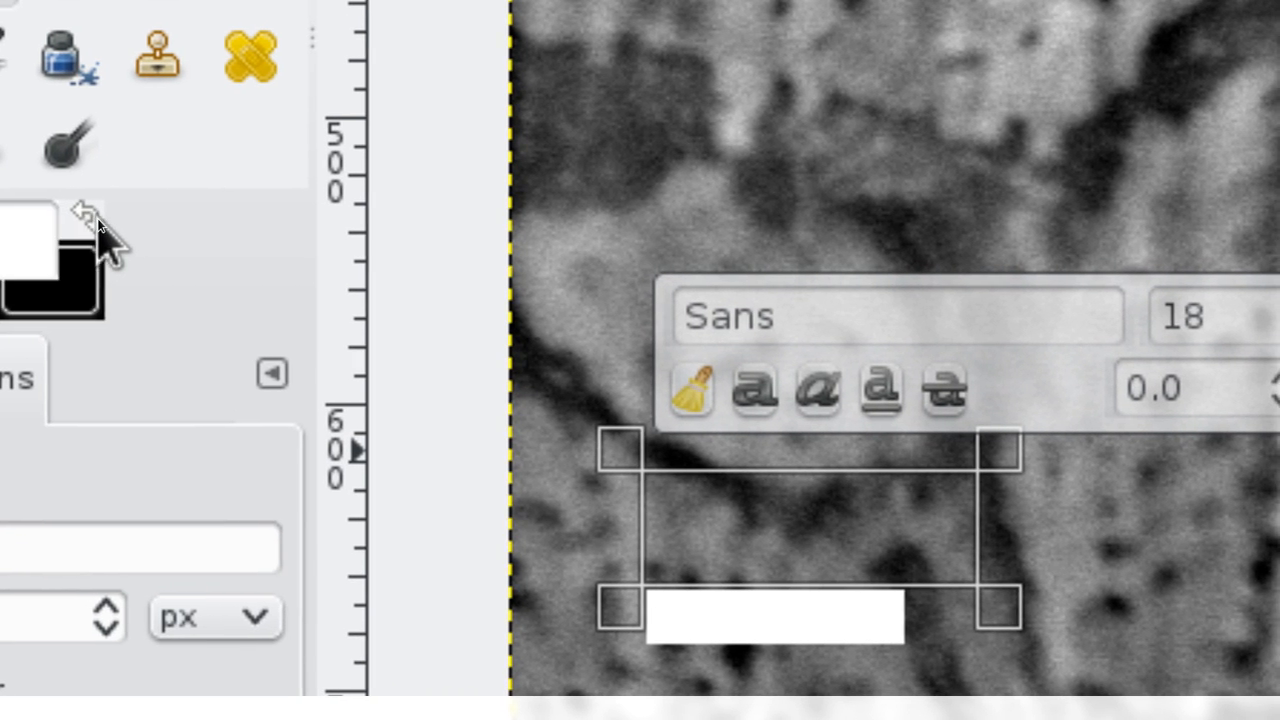
click(95, 220)
click(95, 220)
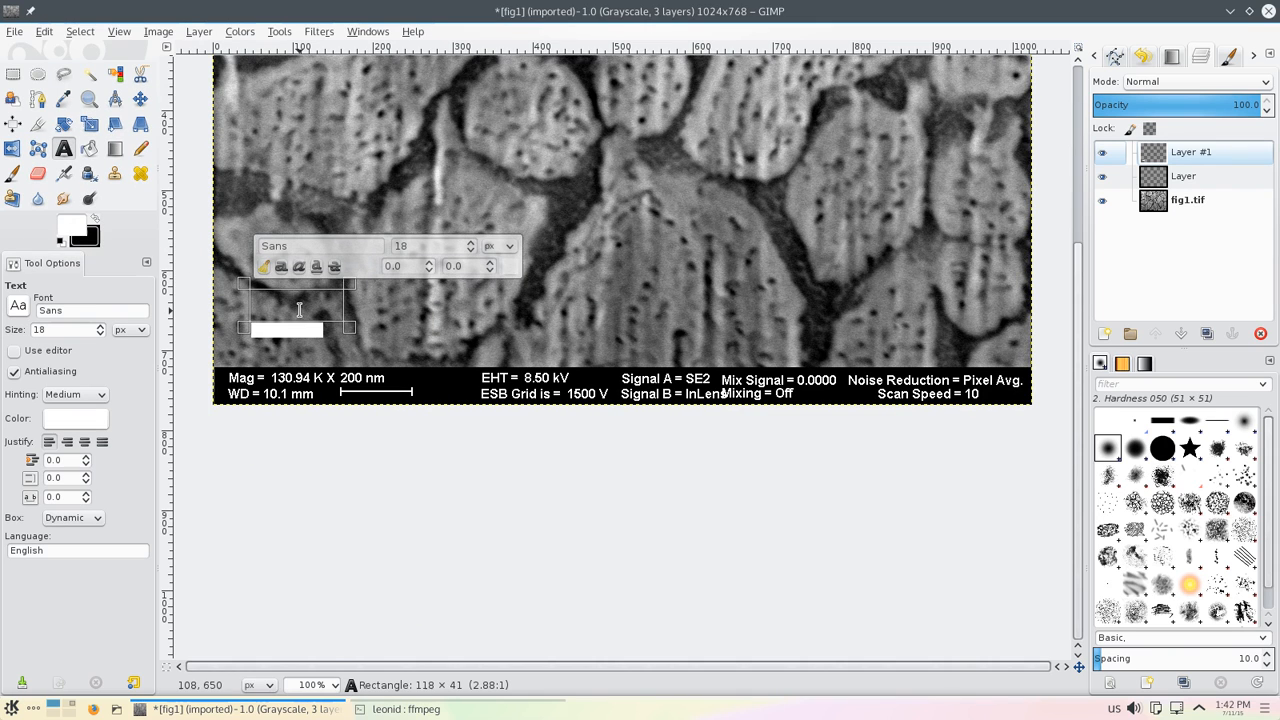
text(200)
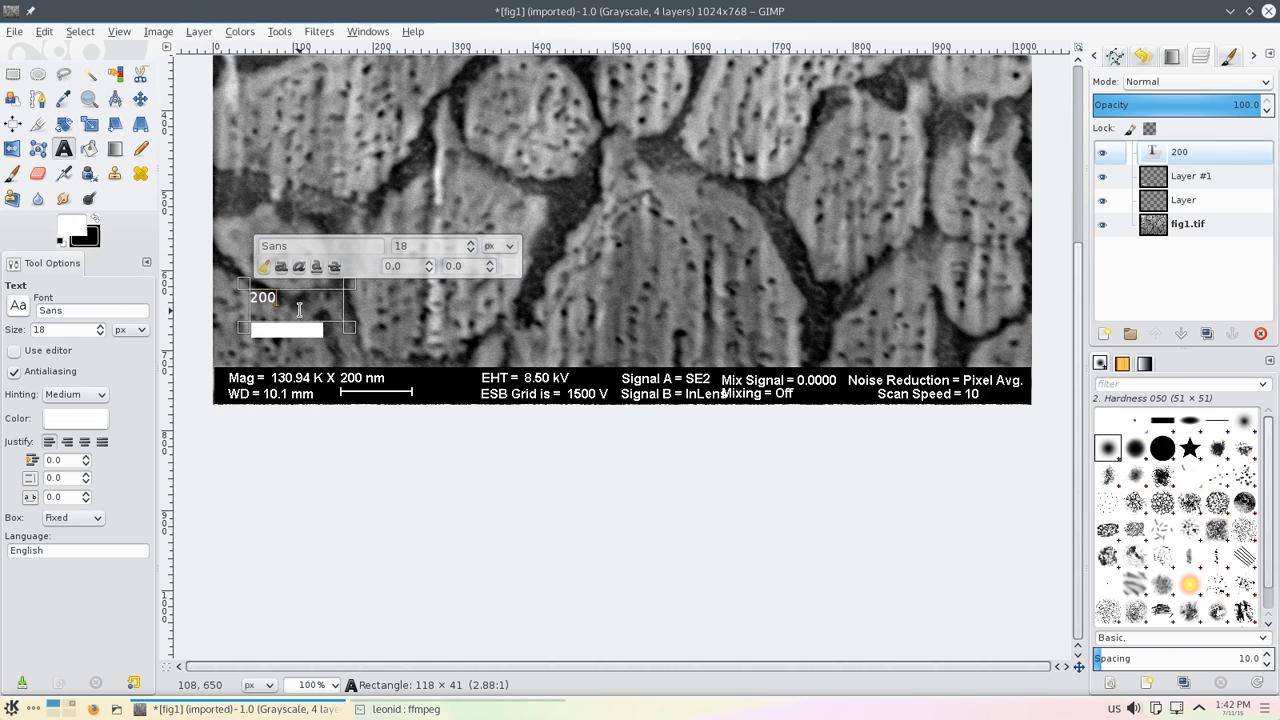
text( nm)
Step: Set the "200 nm" text to 24 px and bold
drag(312, 300, 246, 298)
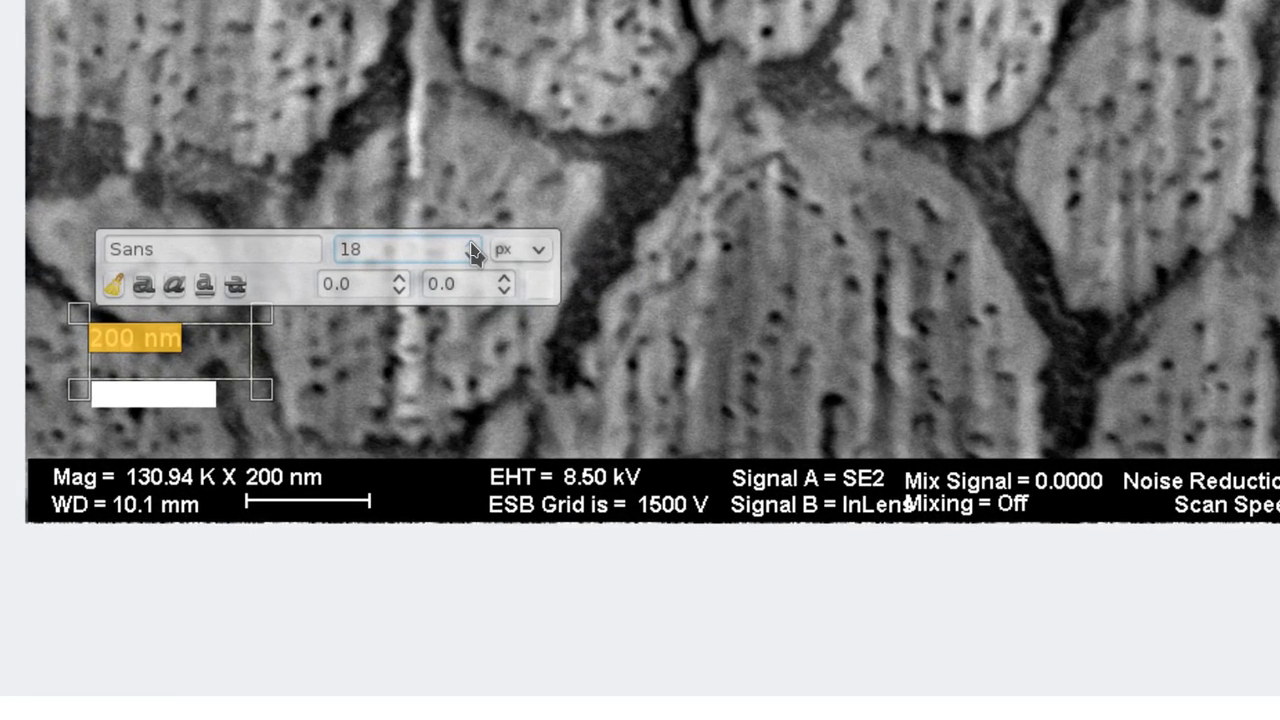
click(471, 244)
click(471, 244)
click(471, 244)
click(471, 244)
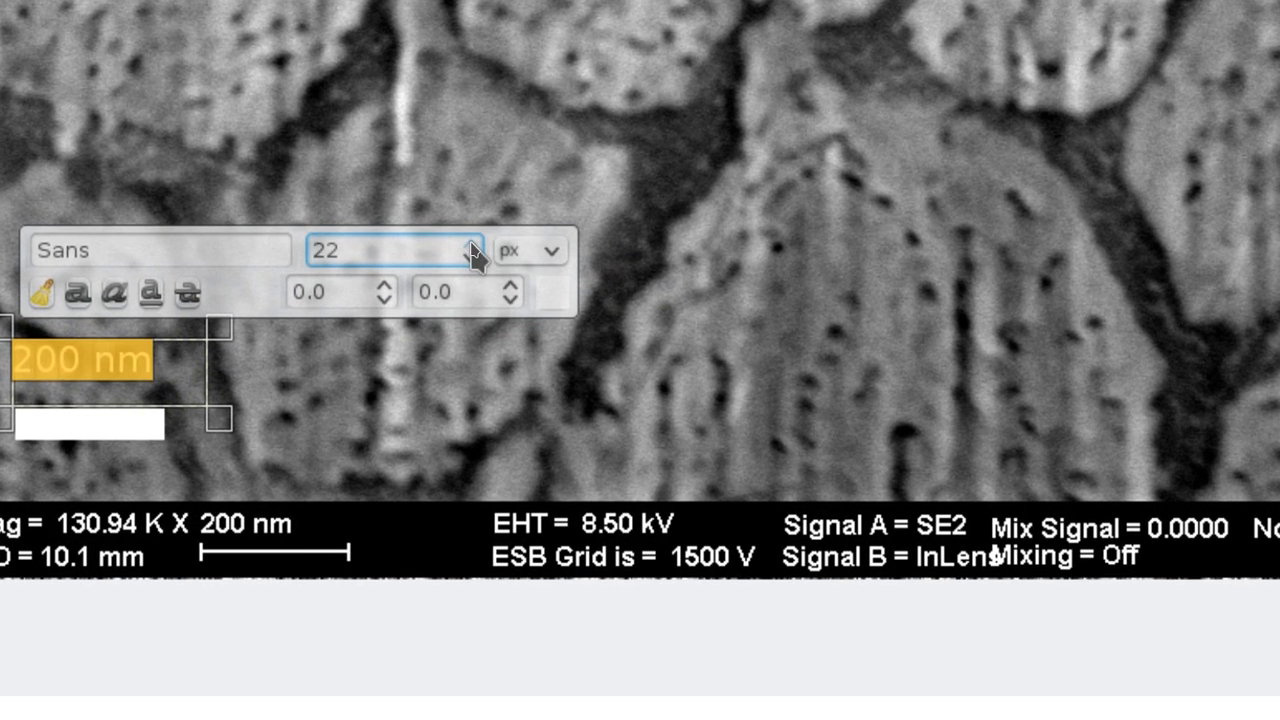
click(471, 244)
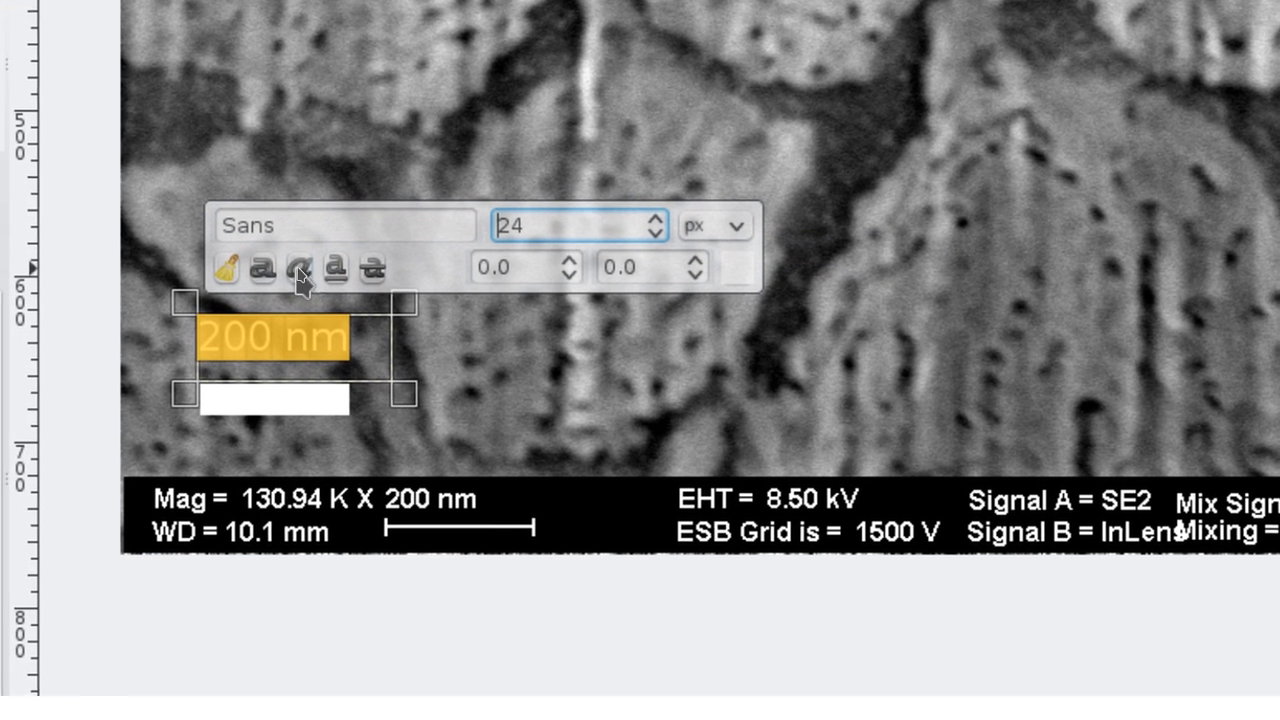
click(264, 269)
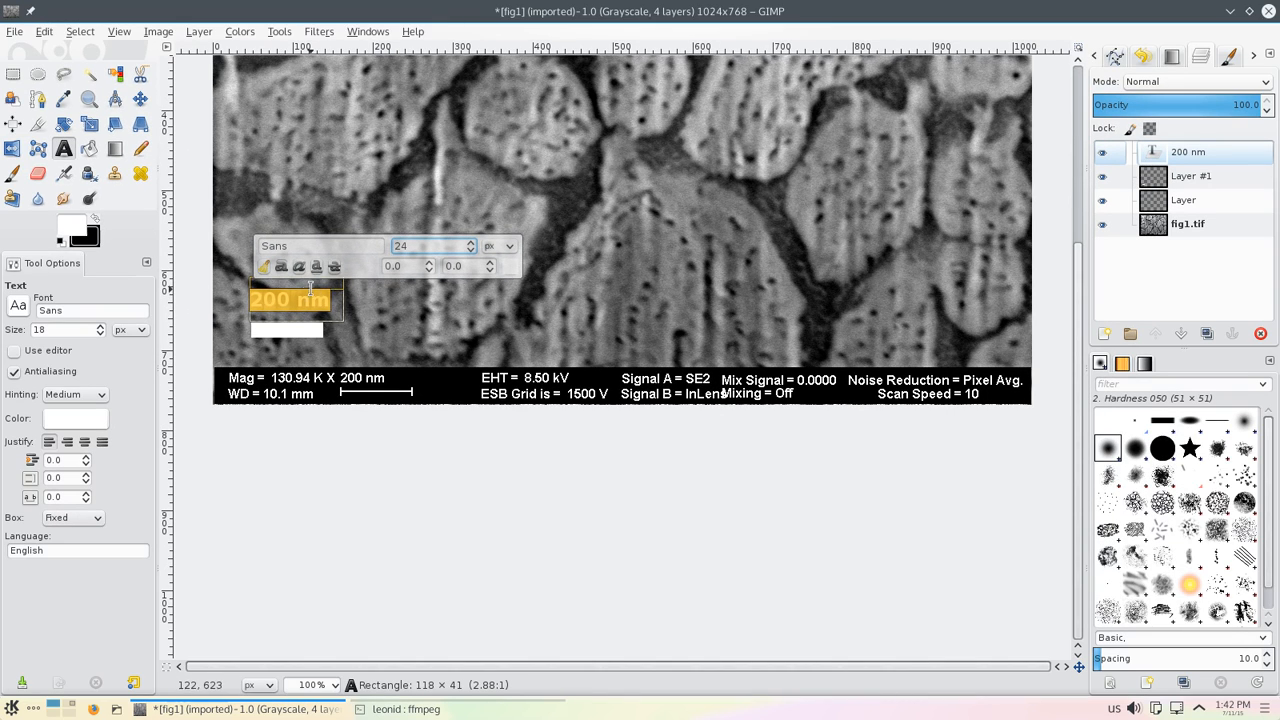
Step: Reposition and resize the text box so the label sits just above the white bar
drag(305, 283, 340, 312)
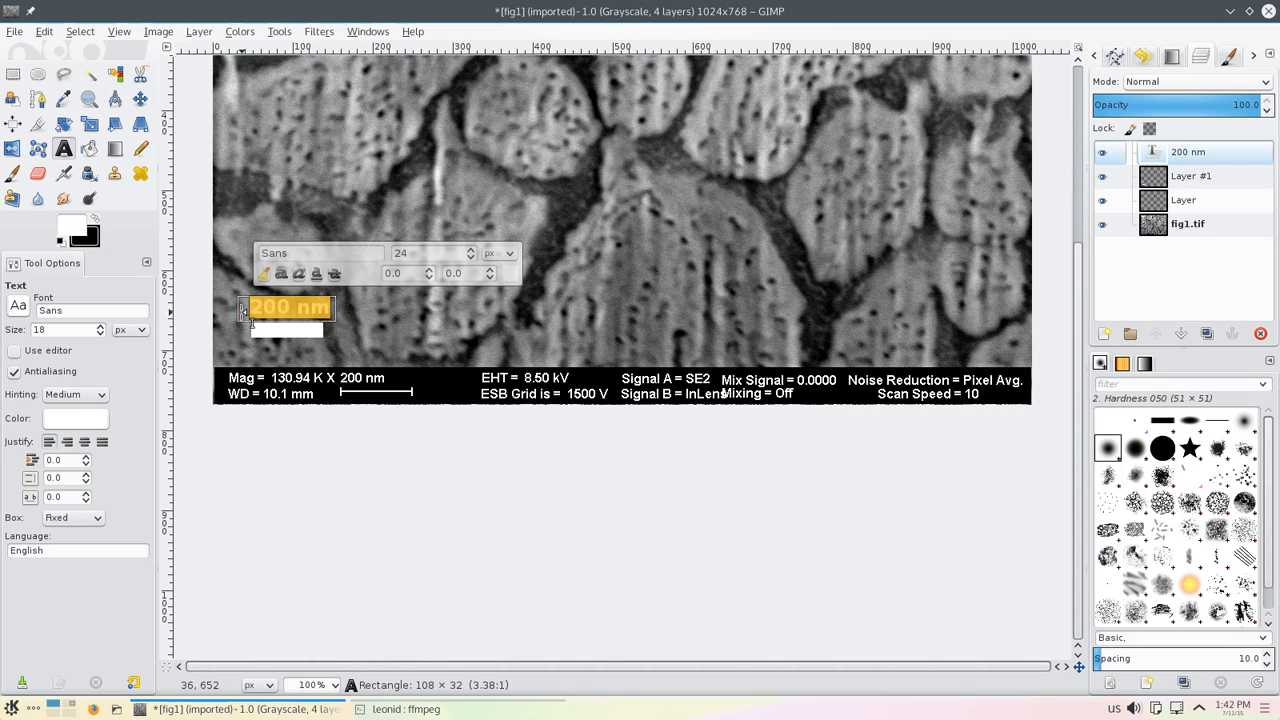
drag(240, 313, 231, 313)
drag(341, 313, 352, 312)
drag(235, 310, 246, 311)
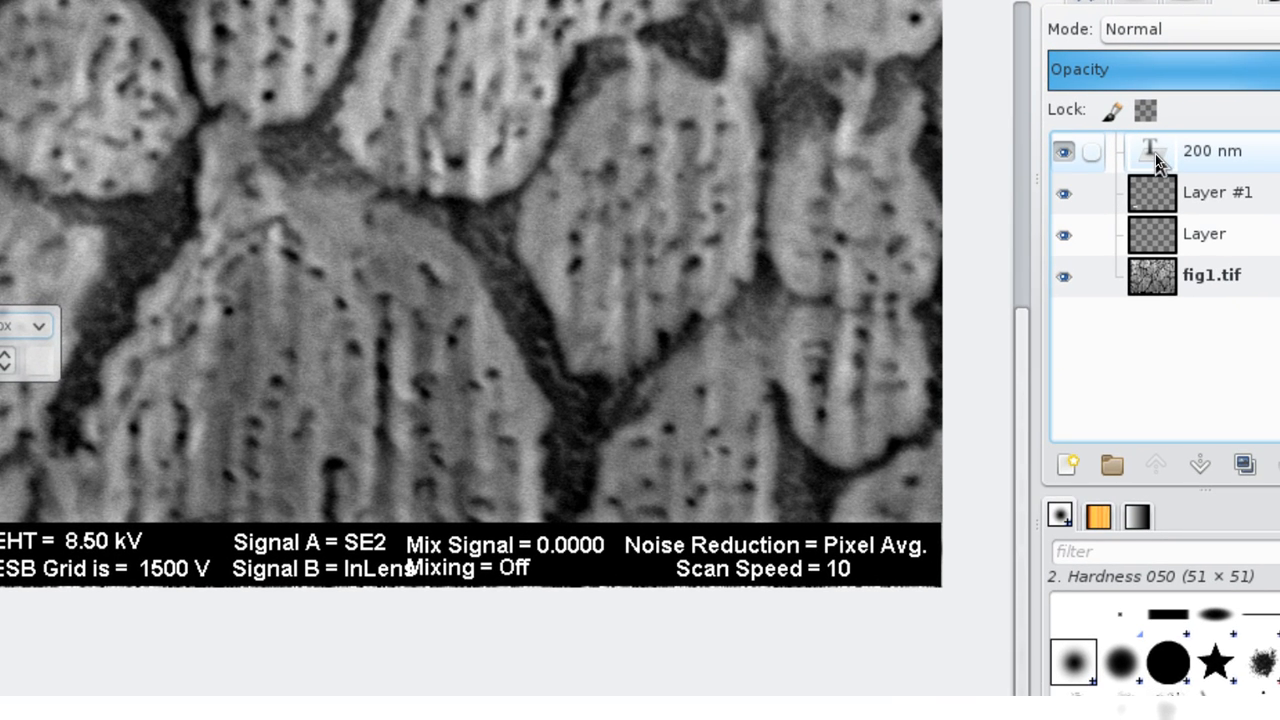
Step: Merge the "200 nm" text layer down into Layer #1
right_click(1155, 153)
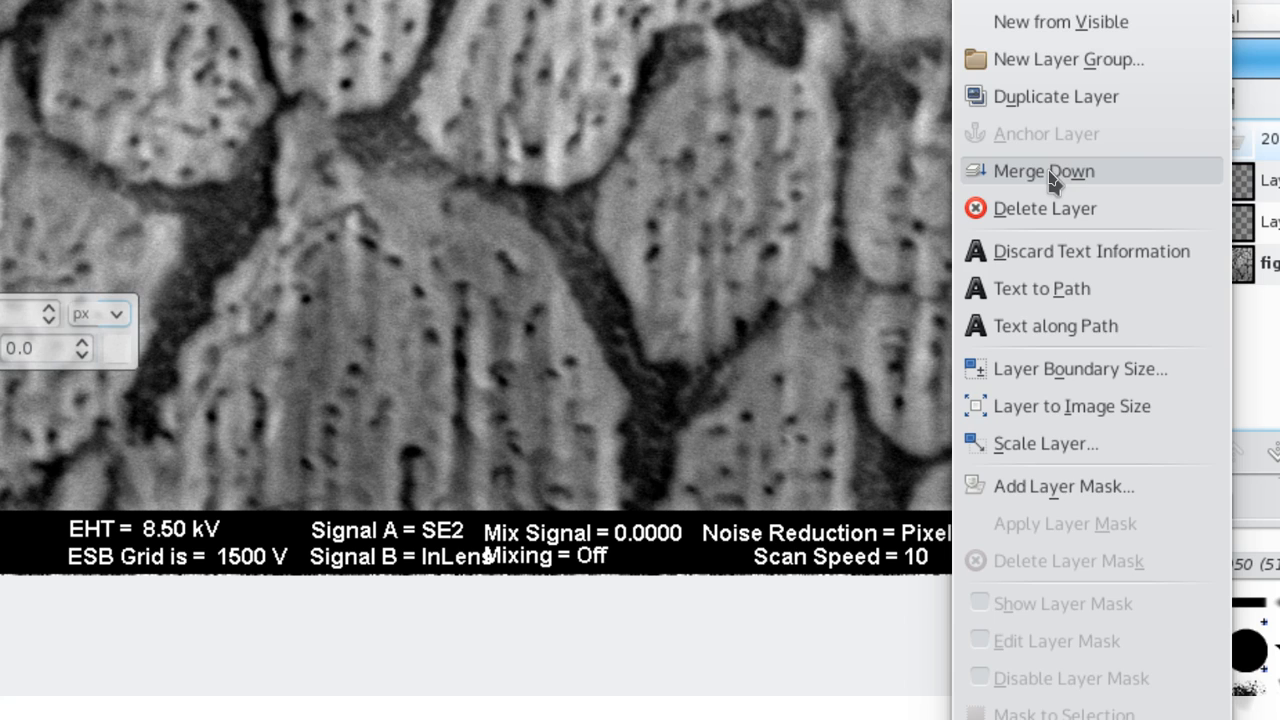
click(1050, 136)
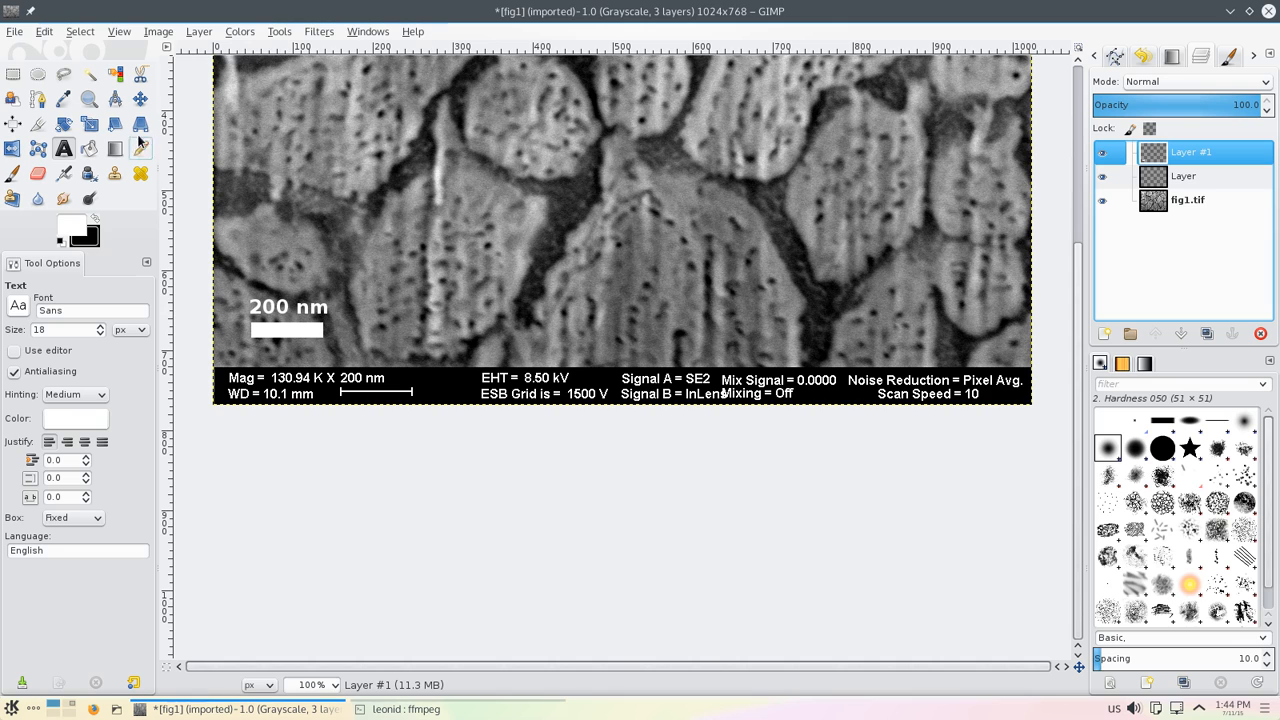
Step: Select the white label and bar by color, toggling Layer #1's visibility to check the selection
click(115, 74)
click(284, 333)
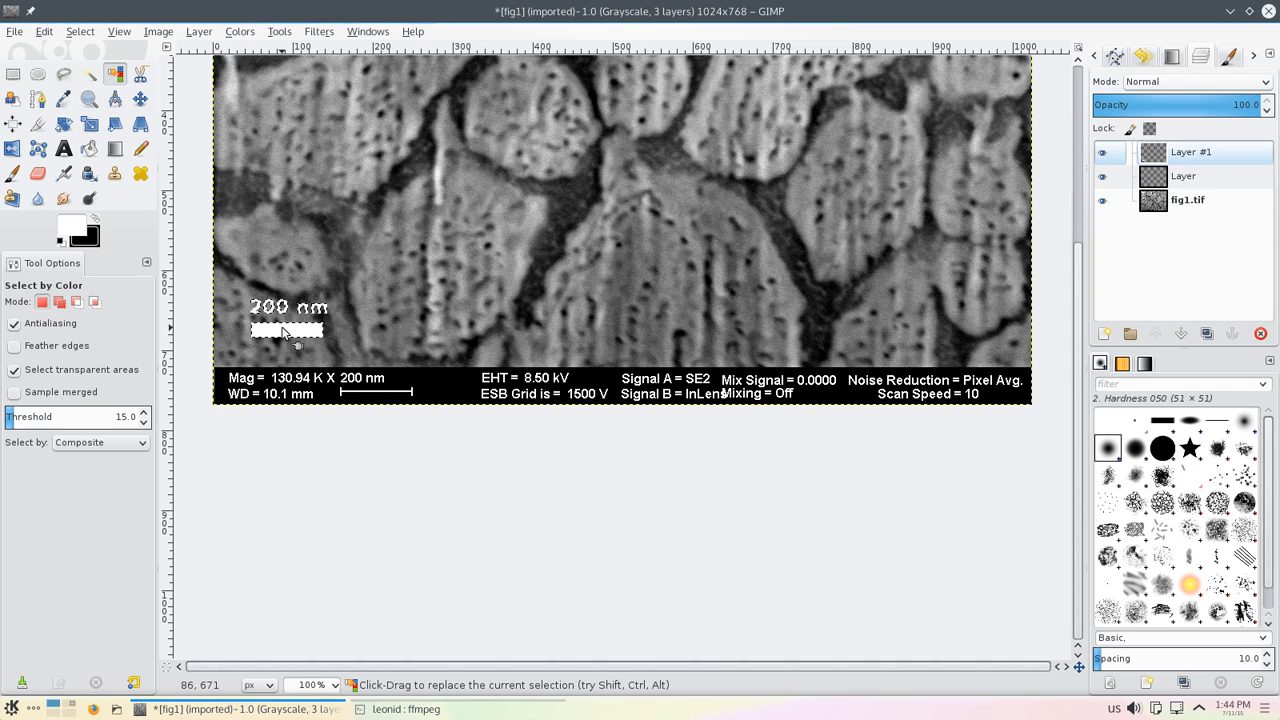
click(1103, 156)
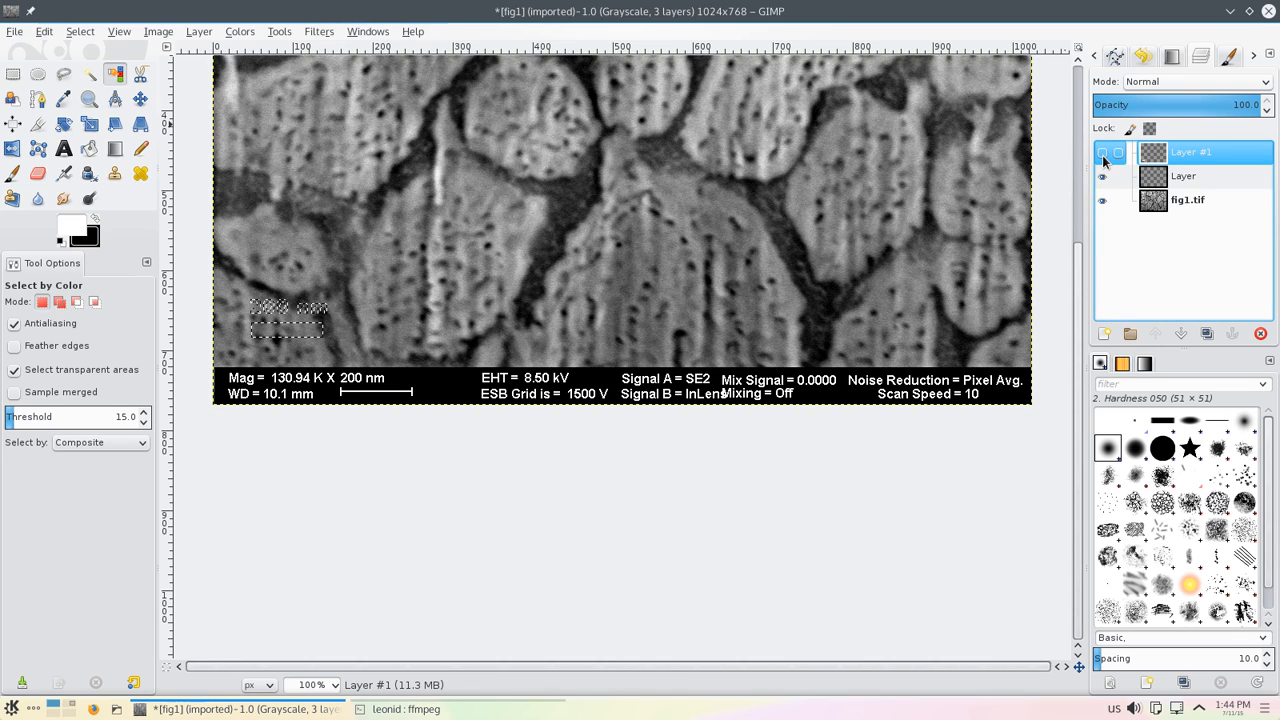
click(1103, 156)
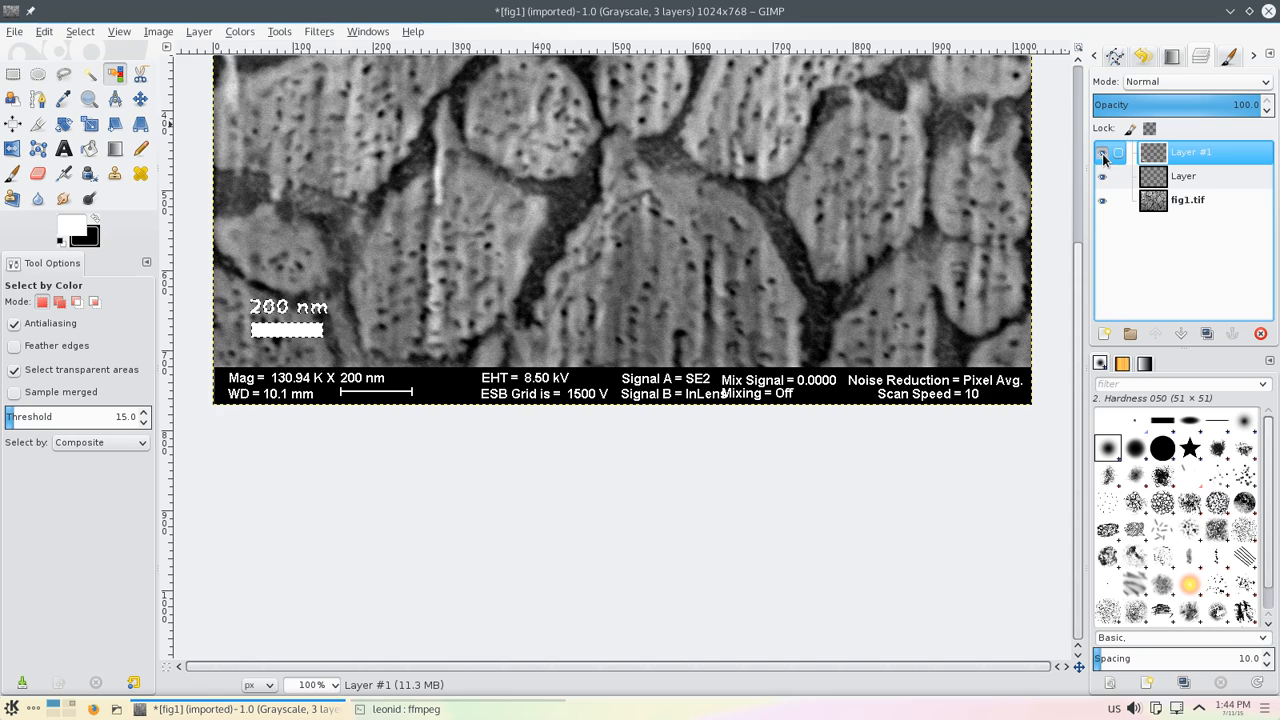
click(1103, 156)
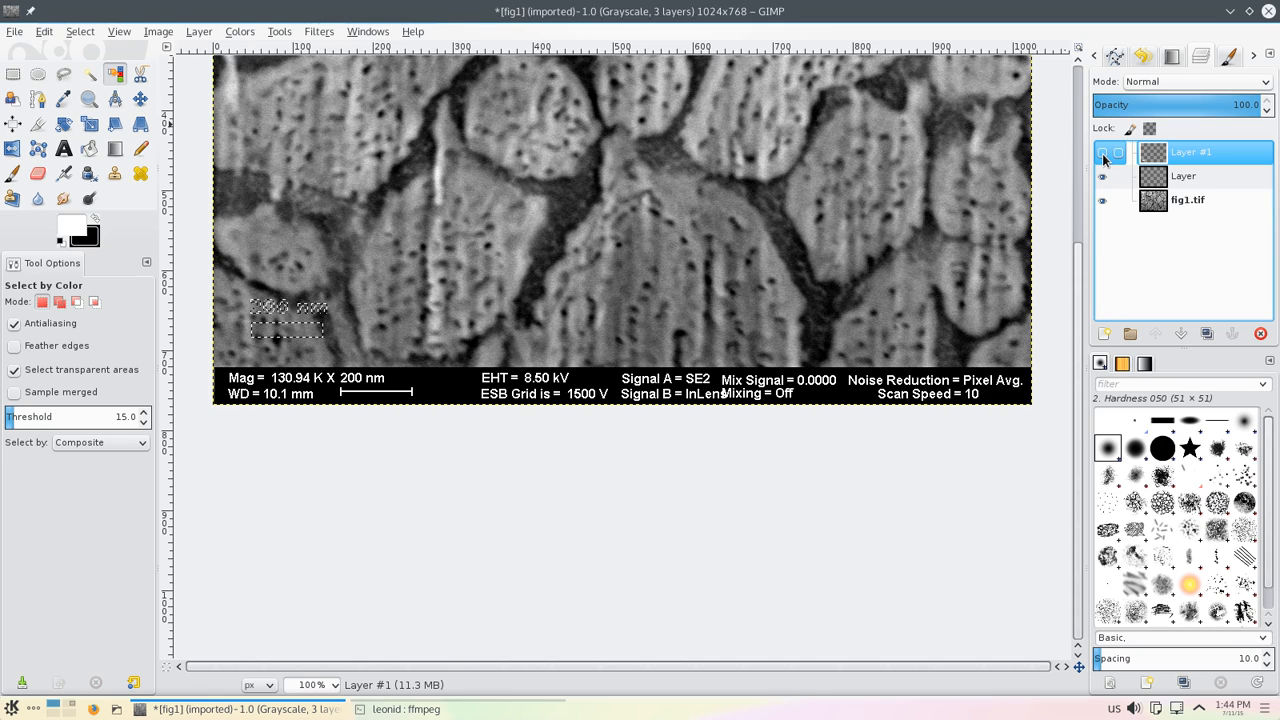
click(1103, 156)
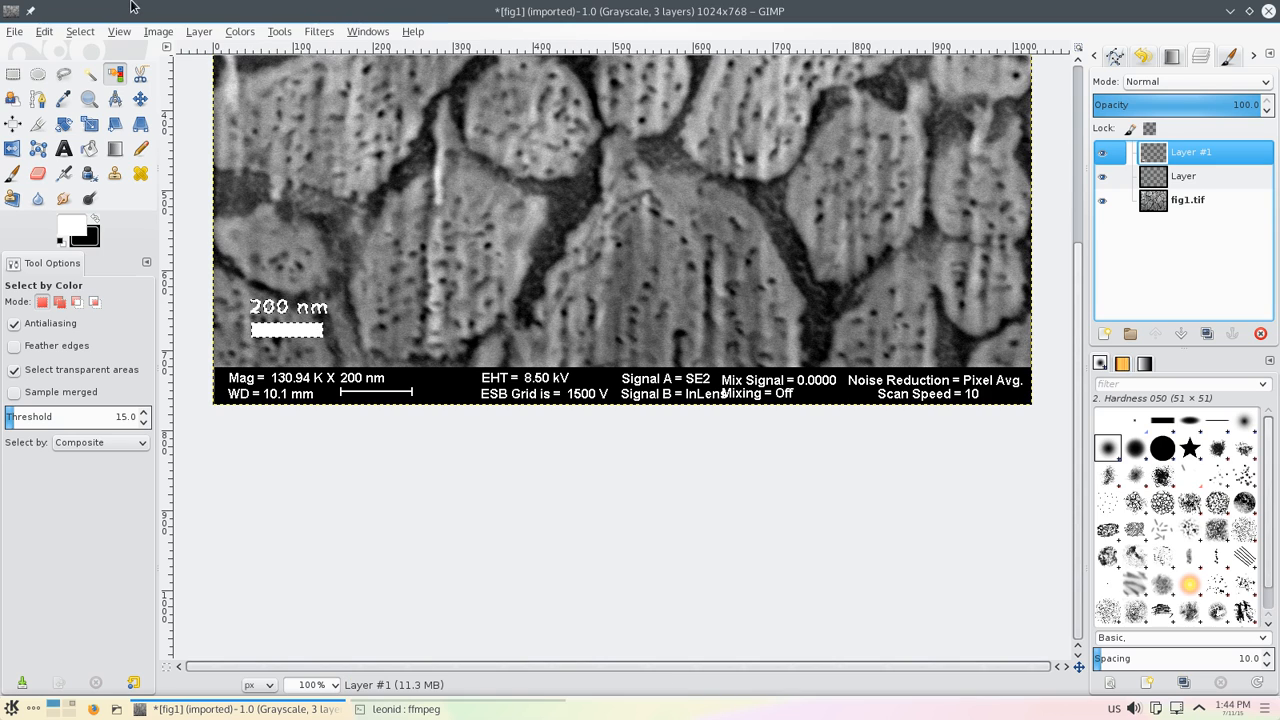
Step: Grow the selection of the white label and bar by 4 px
click(84, 32)
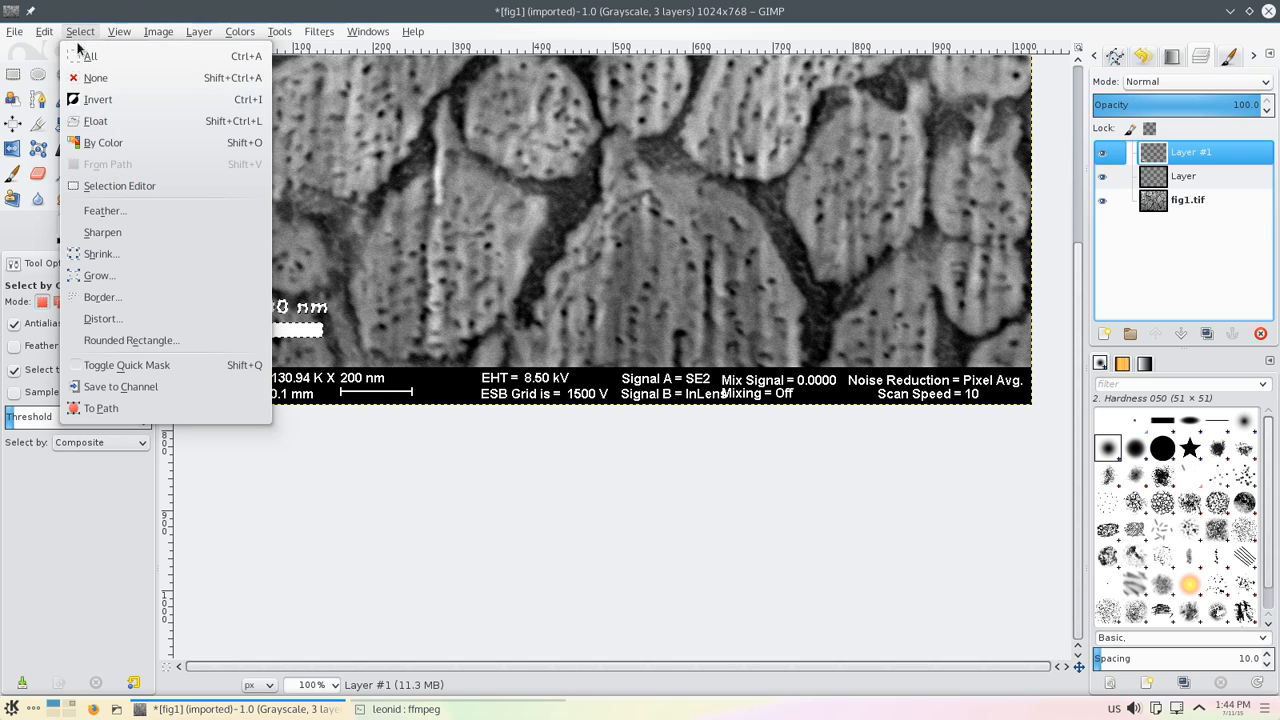
click(110, 285)
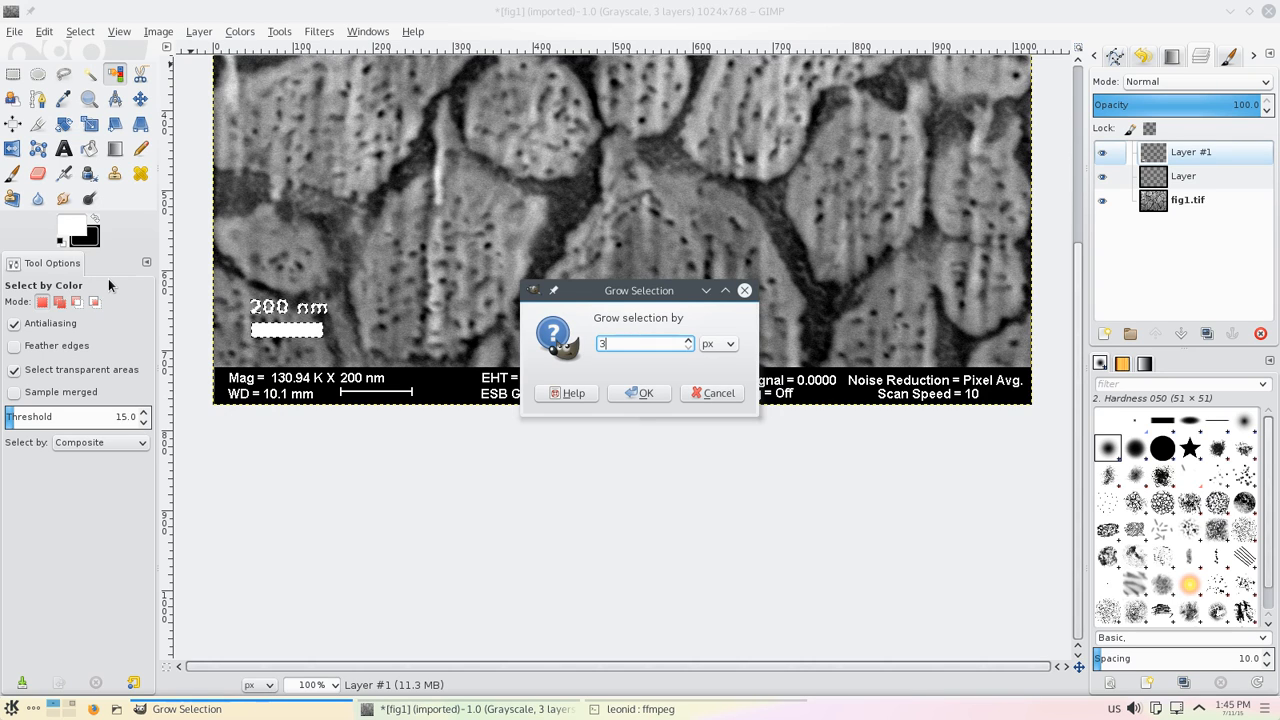
key(BackSpace)
text(4)
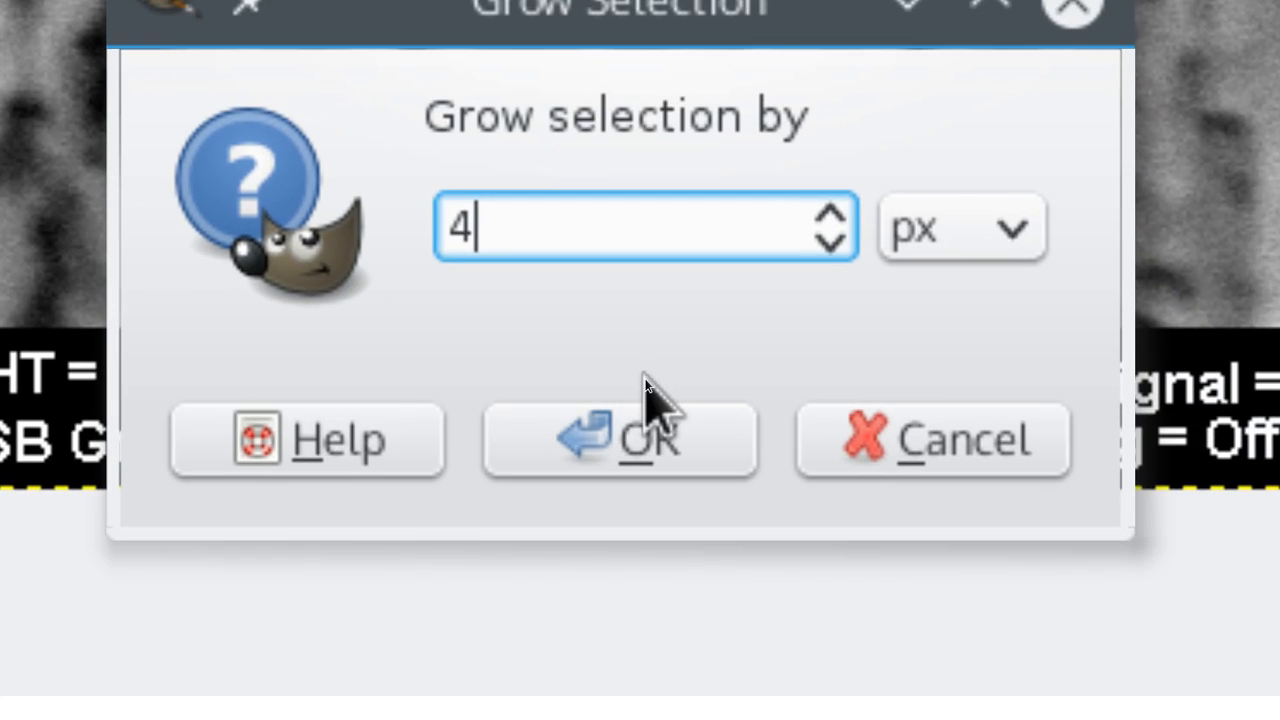
click(650, 445)
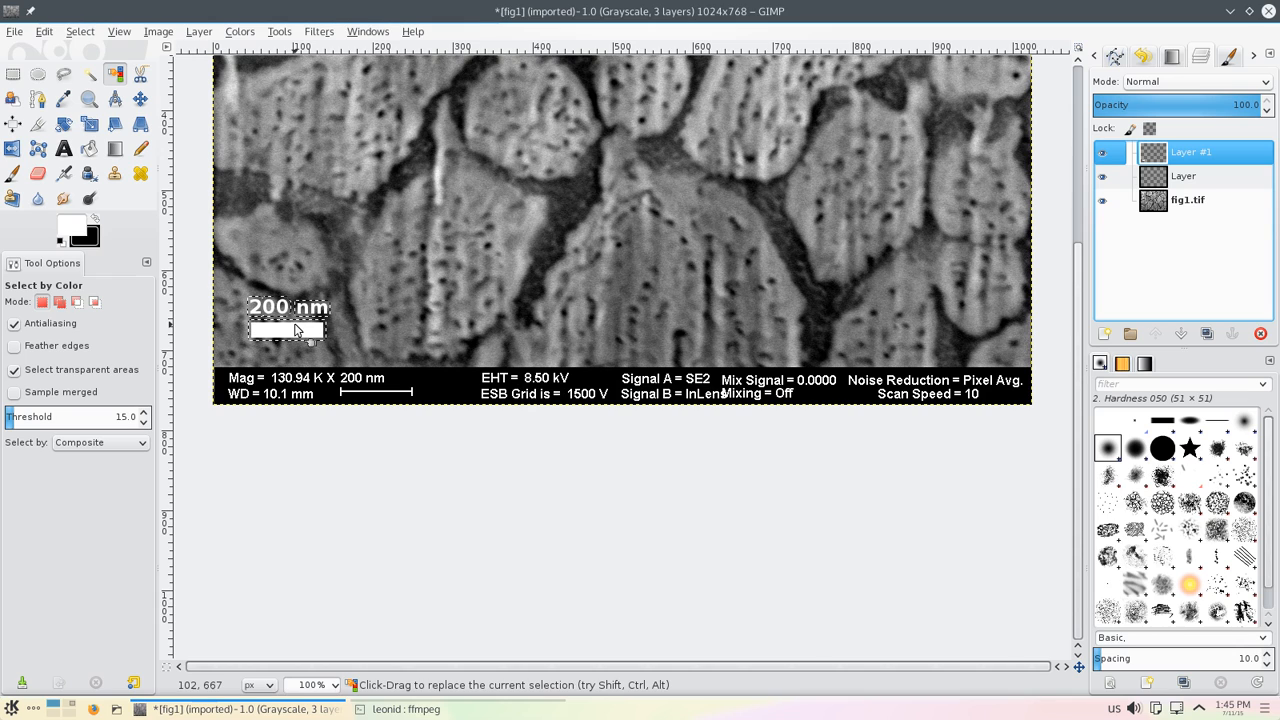
Step: Reselect the white label and bar by color on Layer #1 and grow the selection by 3 px
click(295, 330)
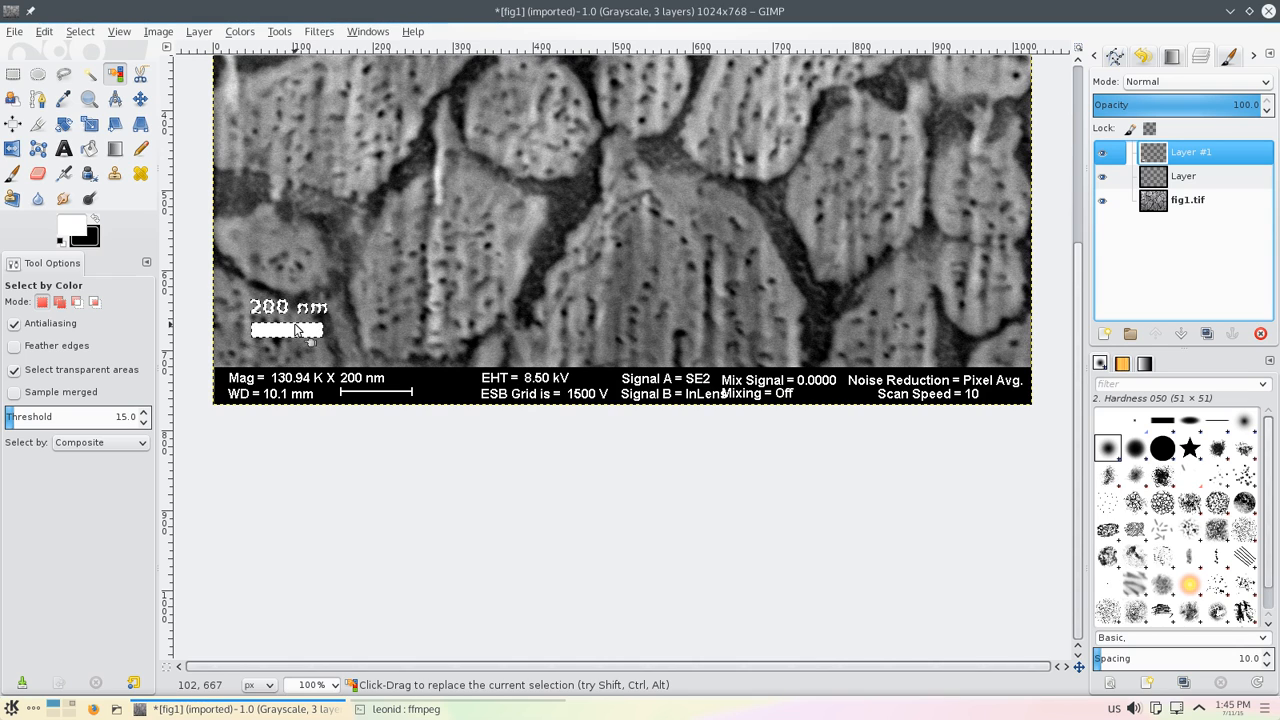
click(80, 31)
click(115, 274)
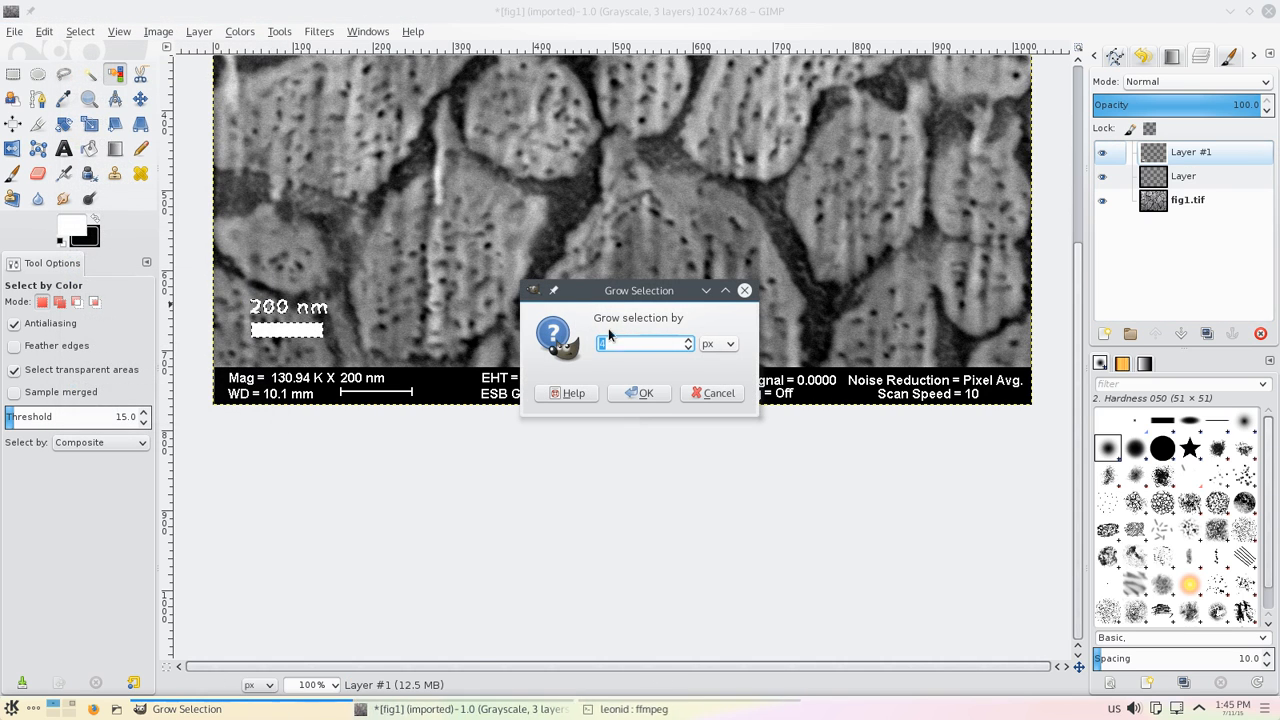
text(3)
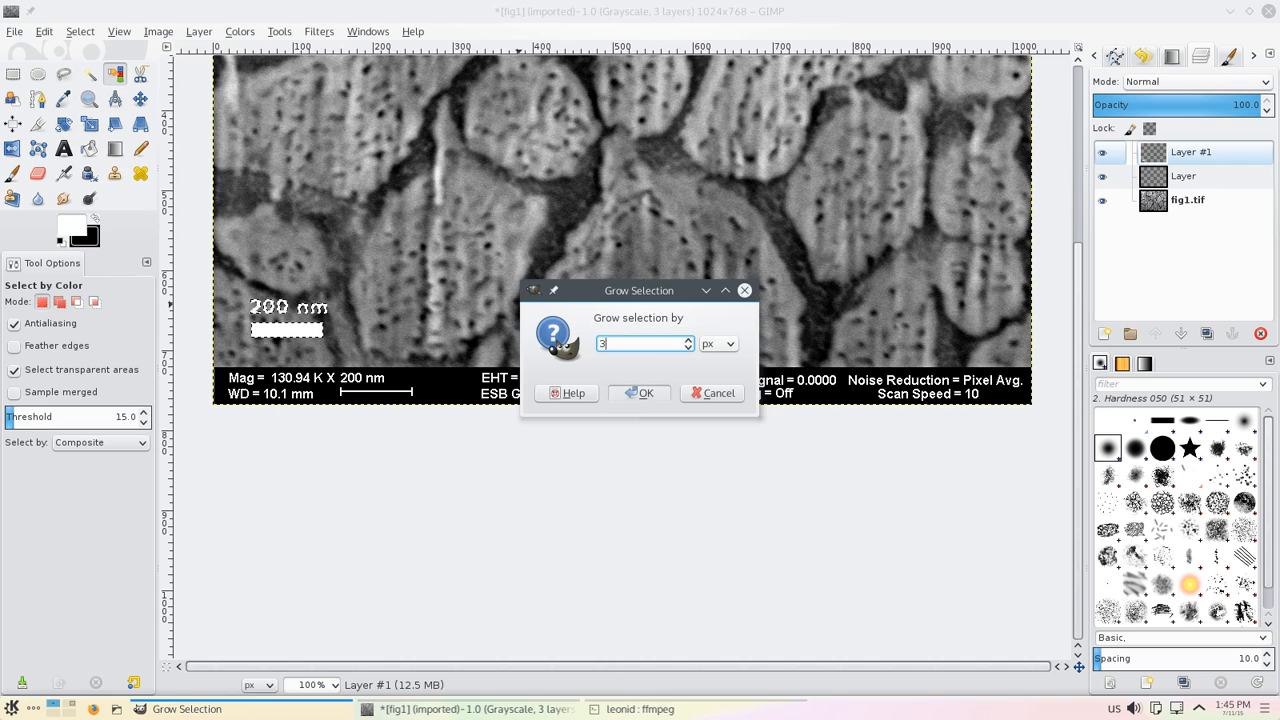
key(Return)
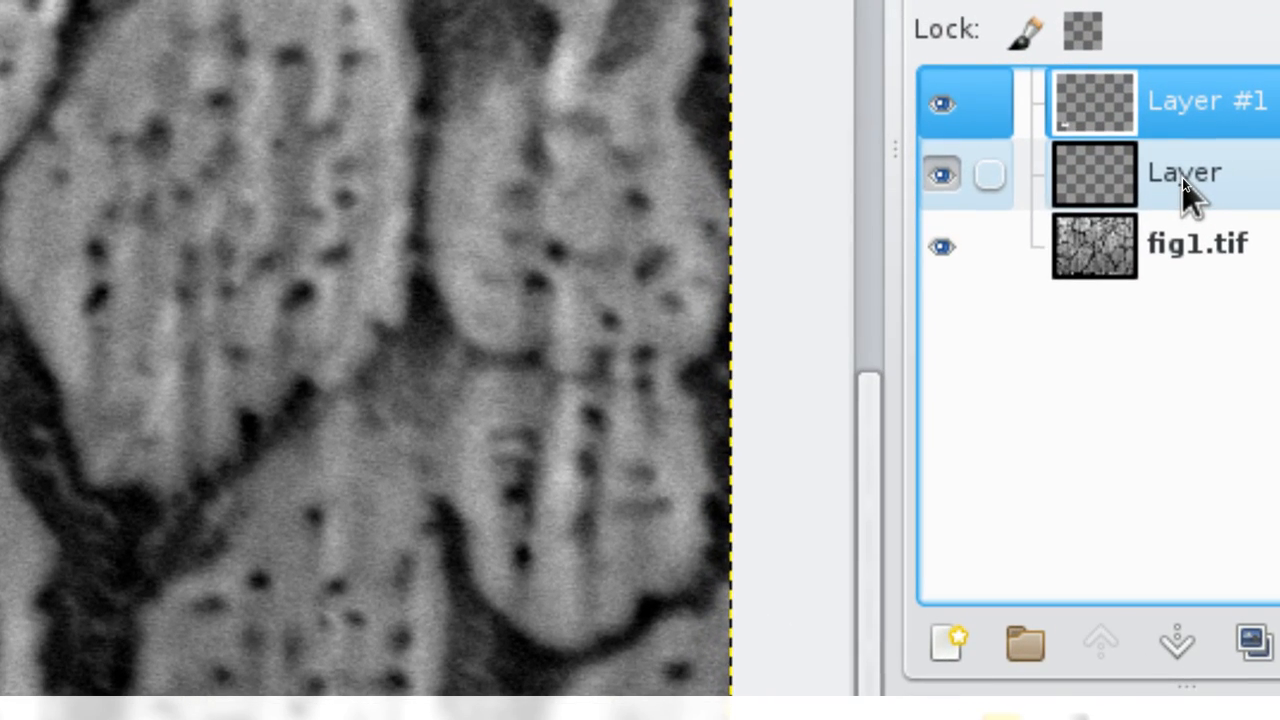
Step: Switch to the lower Layer, feather the selection by 5 px, and clear the selection with Rectangle Select
click(1182, 177)
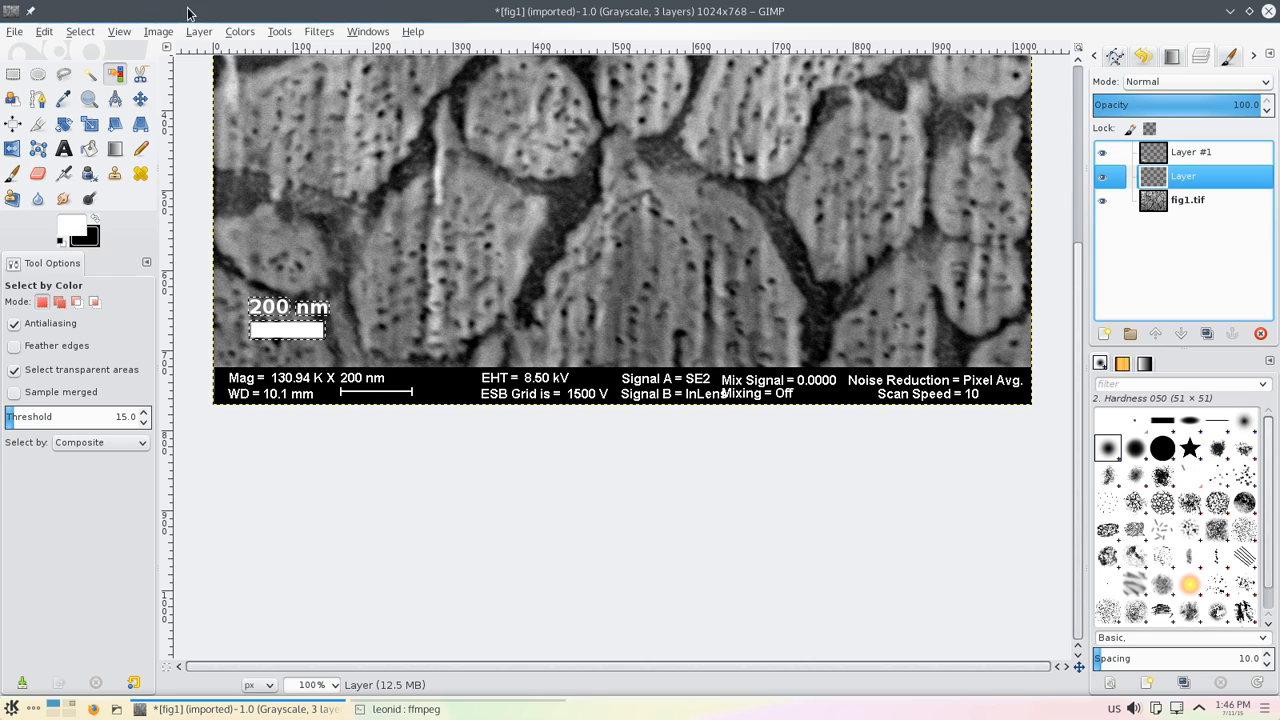
click(80, 32)
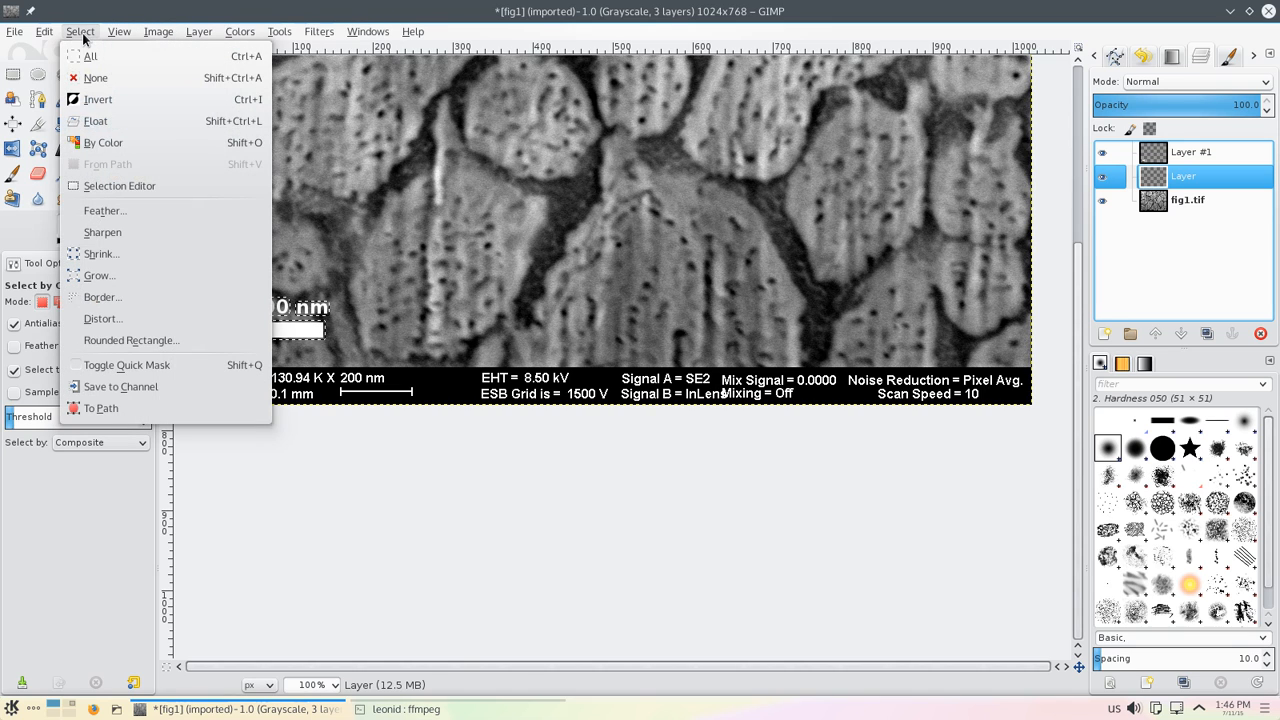
click(103, 211)
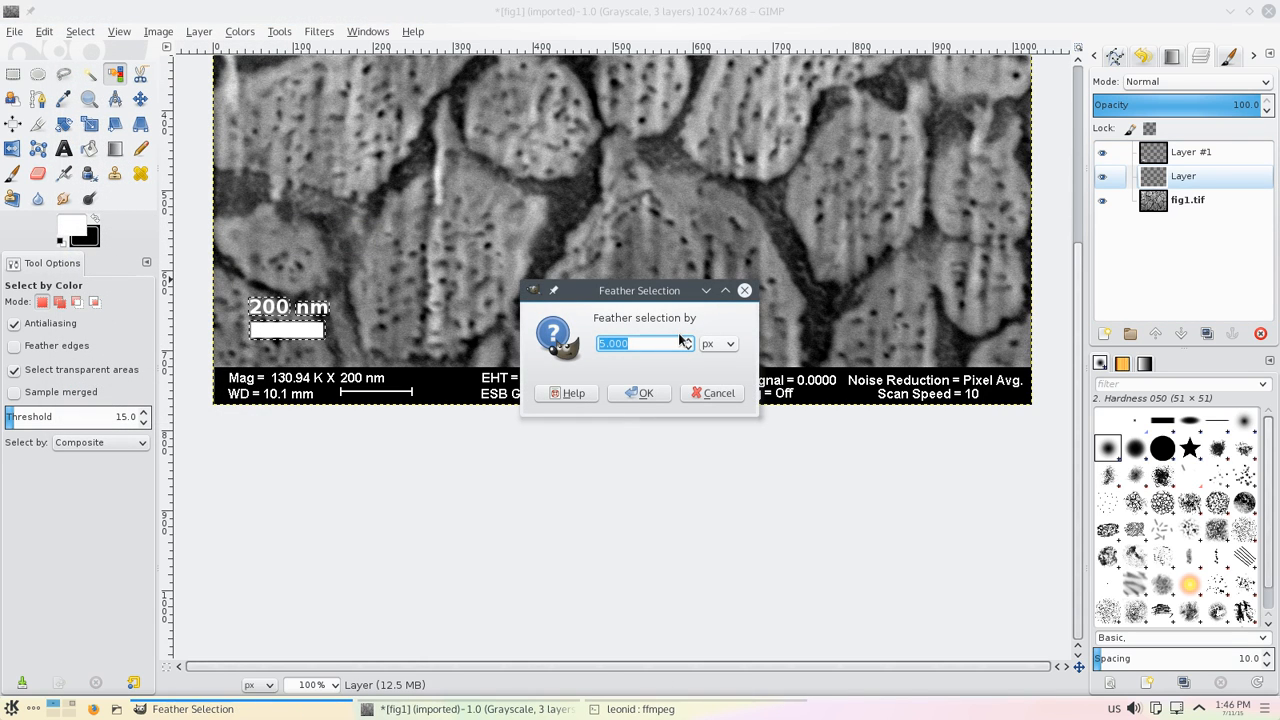
key(Return)
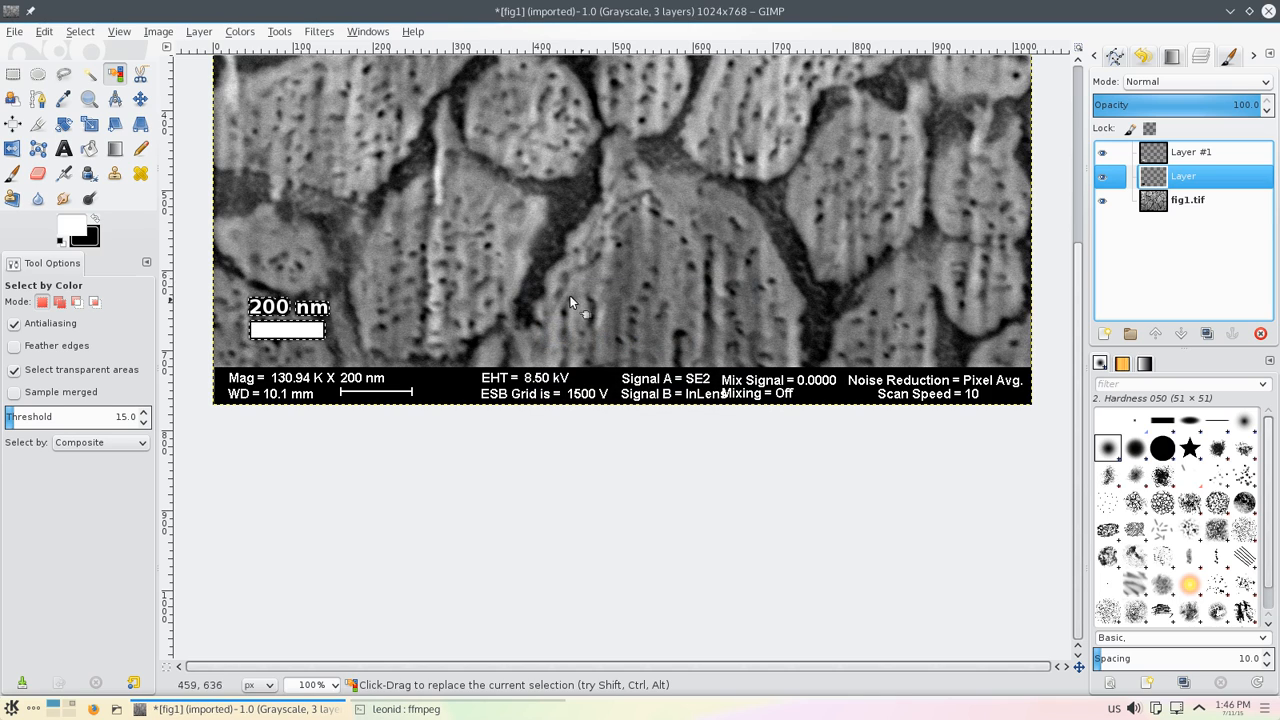
click(13, 74)
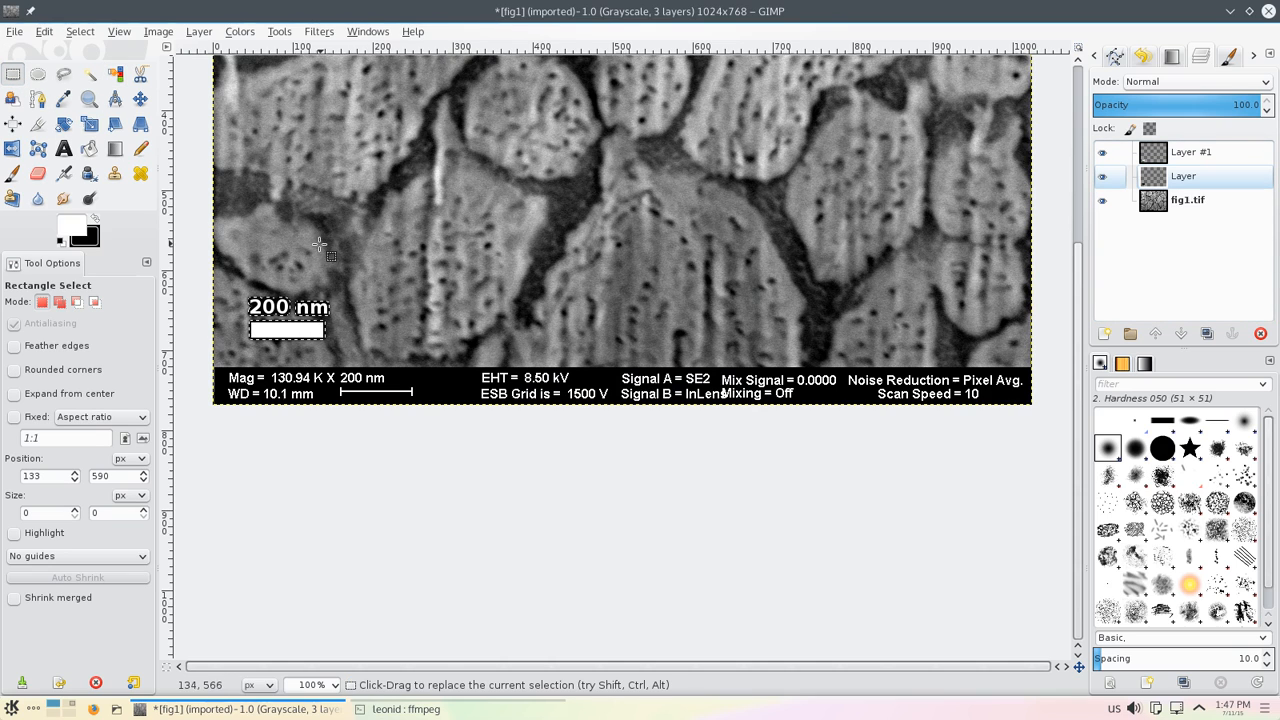
click(302, 283)
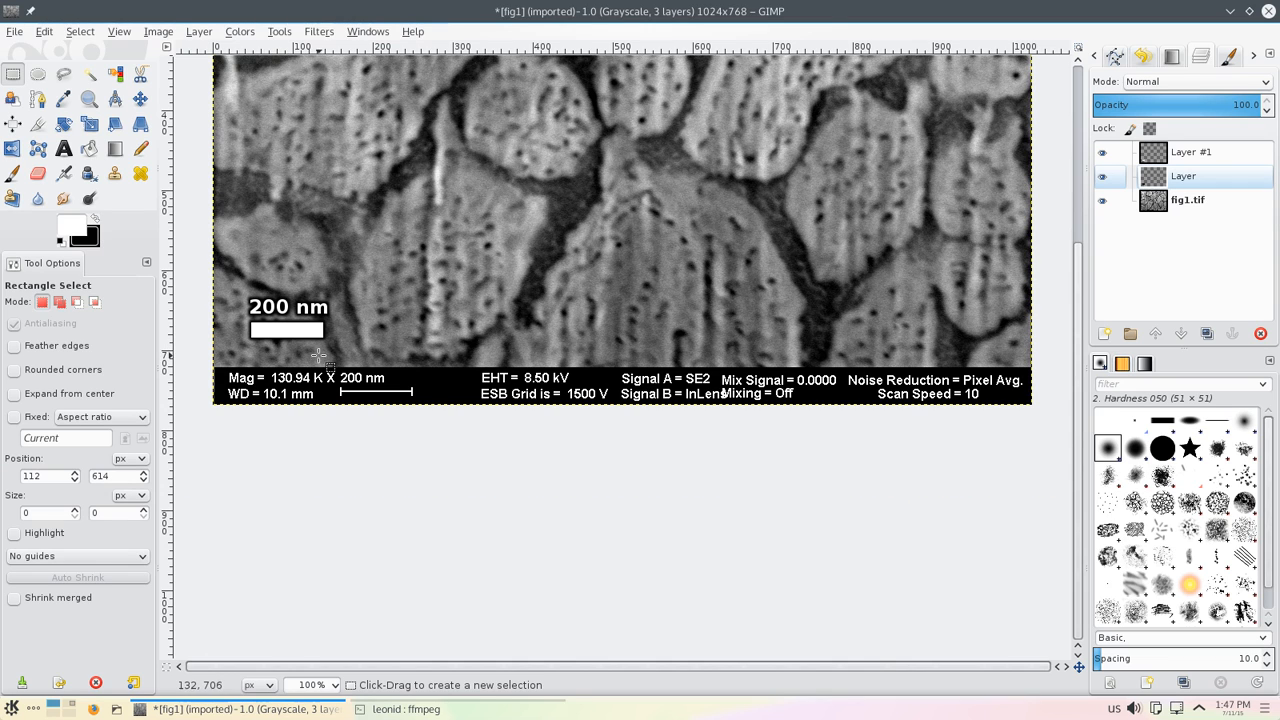
Step: Crop the image to 1024 × 722 px, cutting off the bottom information bar
scroll(317, 383, up, 5)
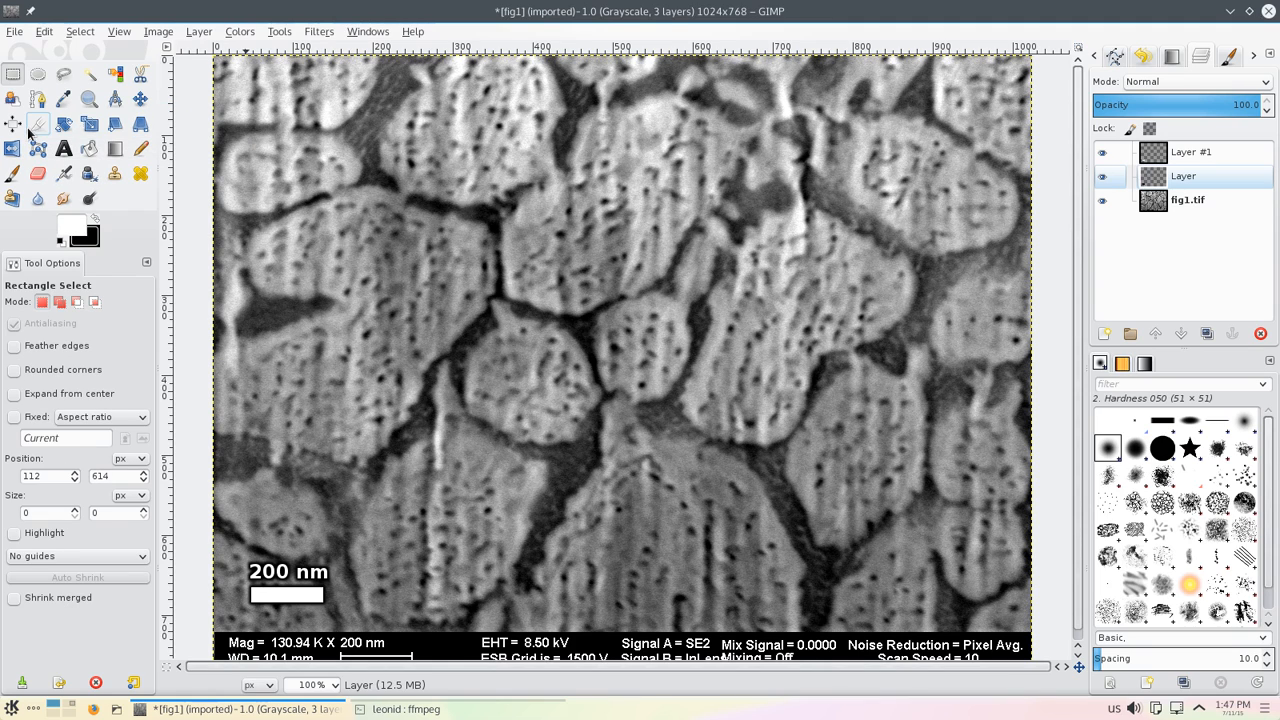
click(36, 130)
drag(224, 60, 1182, 636)
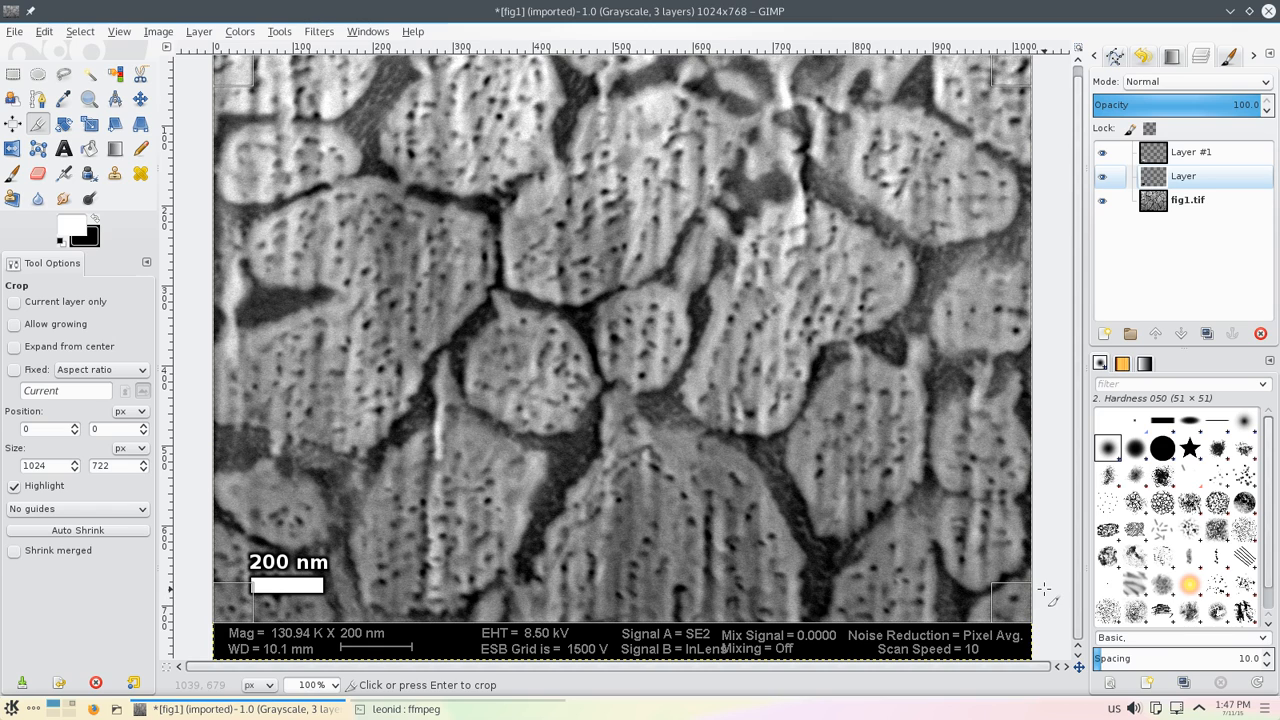
key(Return)
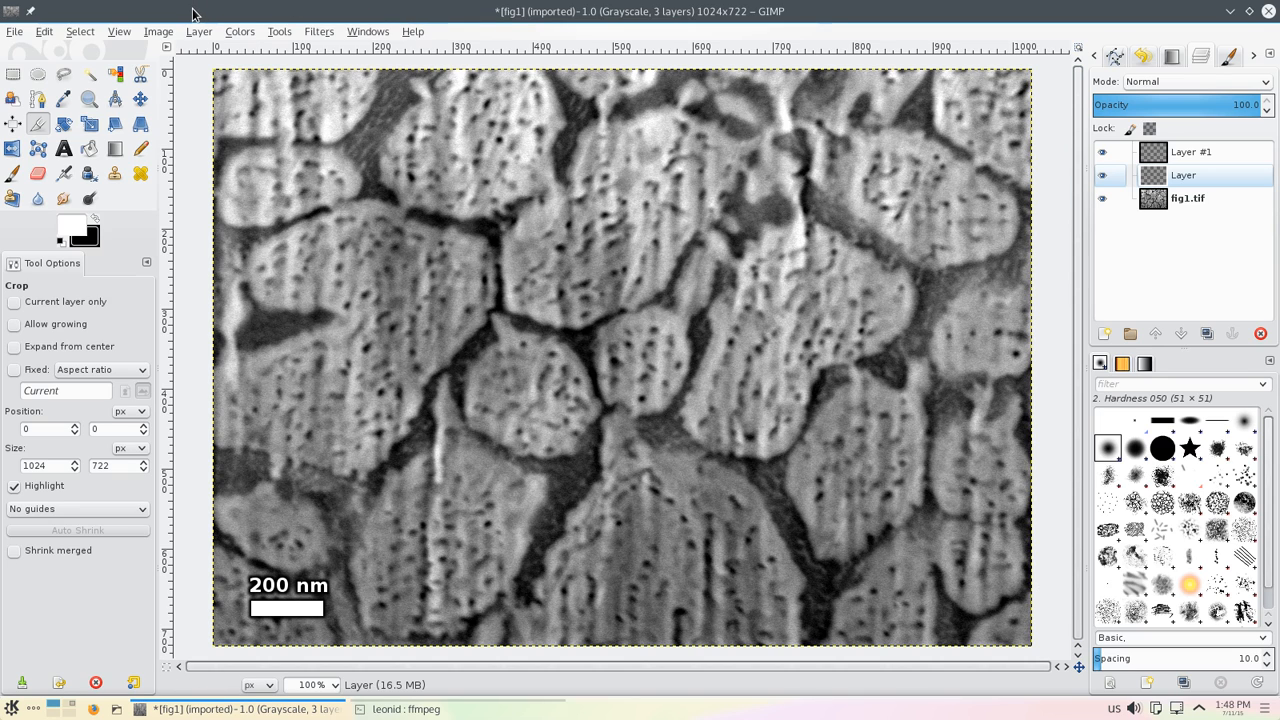
Step: Flatten the image and export it as fig1.png in the same folder with default PNG options
click(157, 33)
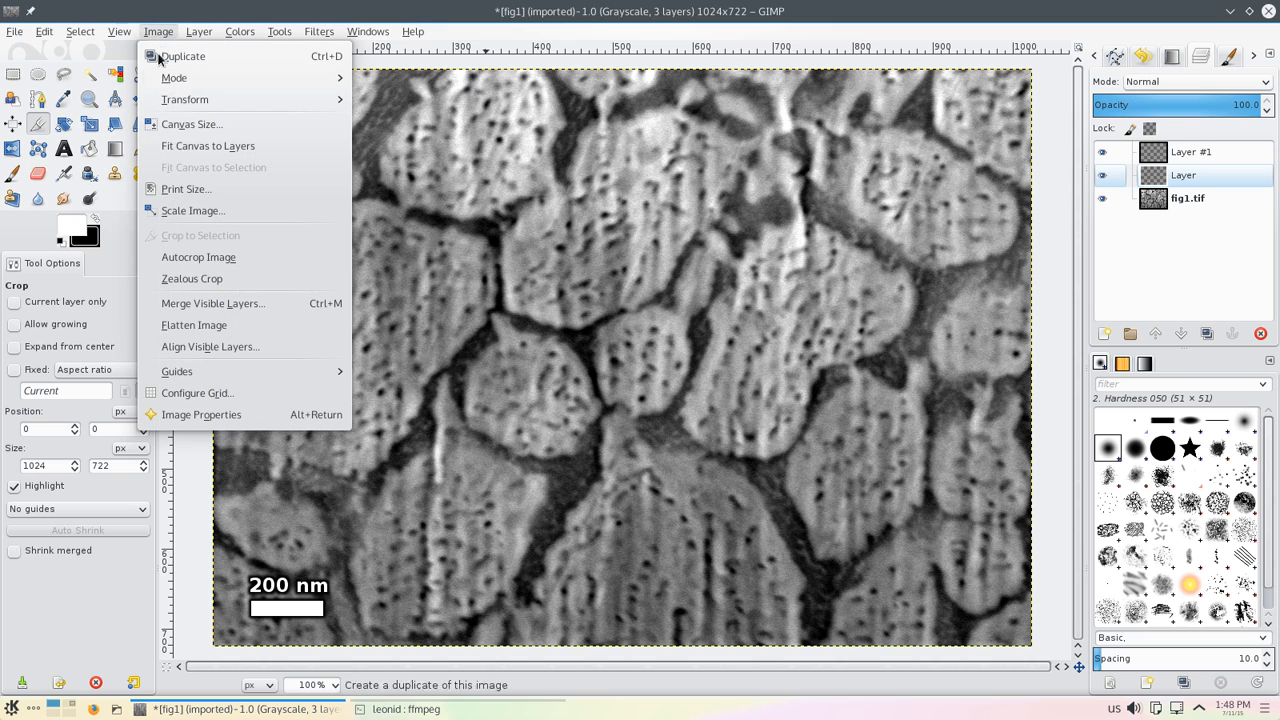
click(200, 325)
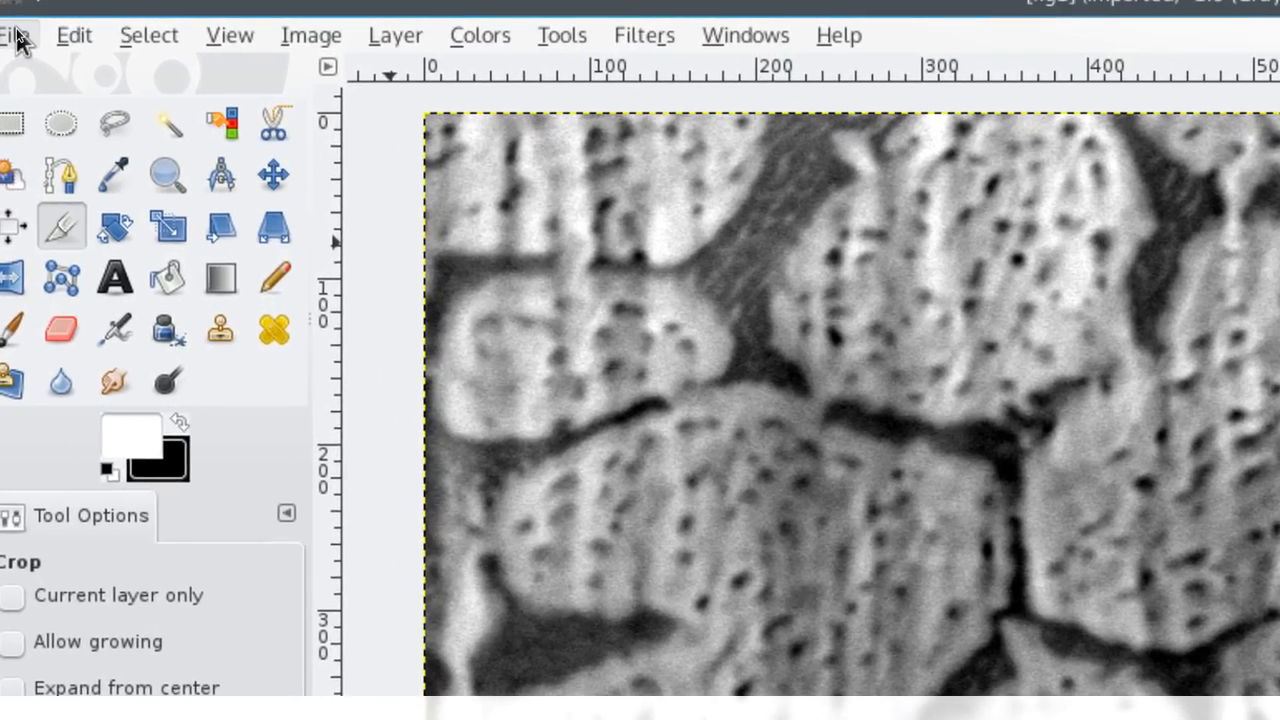
click(15, 20)
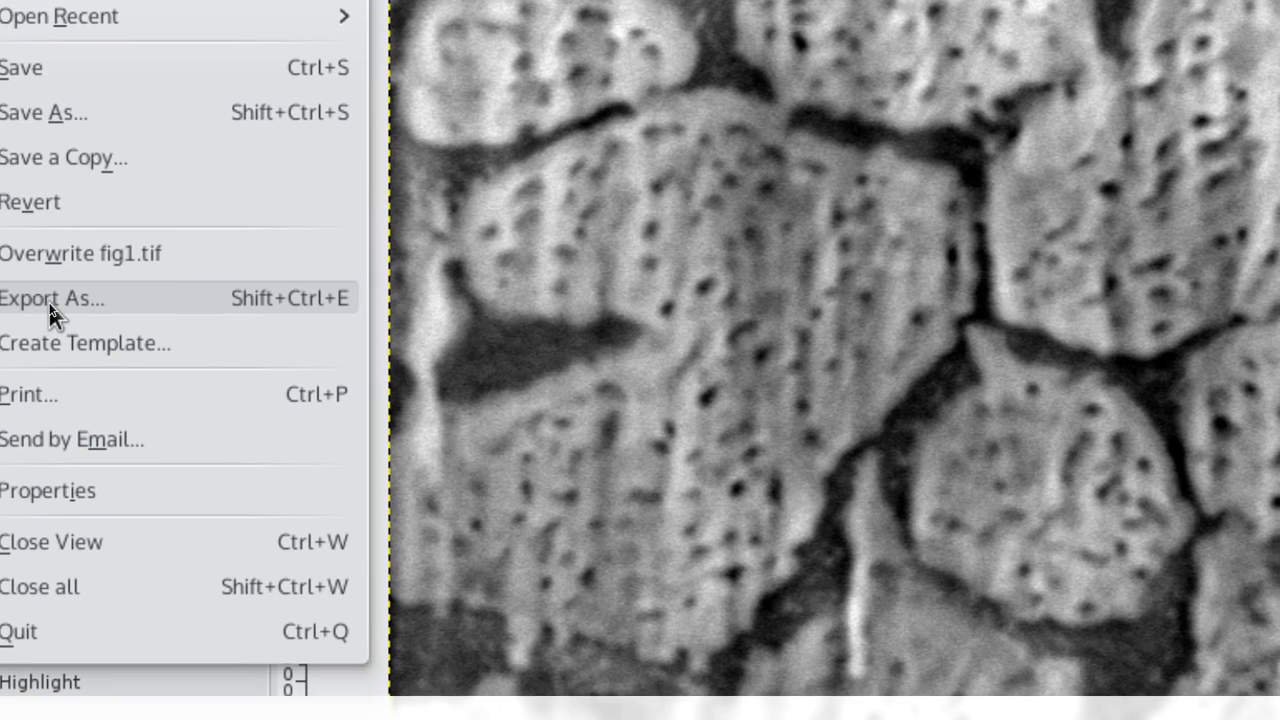
click(48, 304)
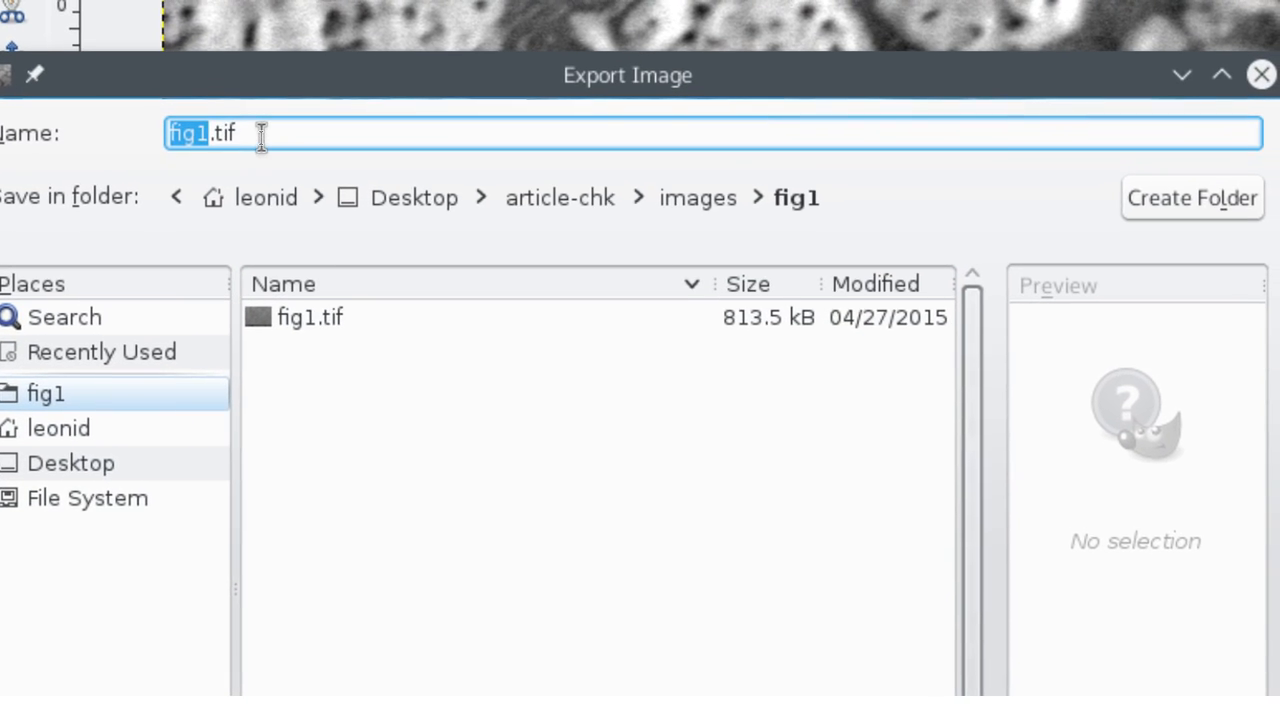
drag(260, 134, 212, 135)
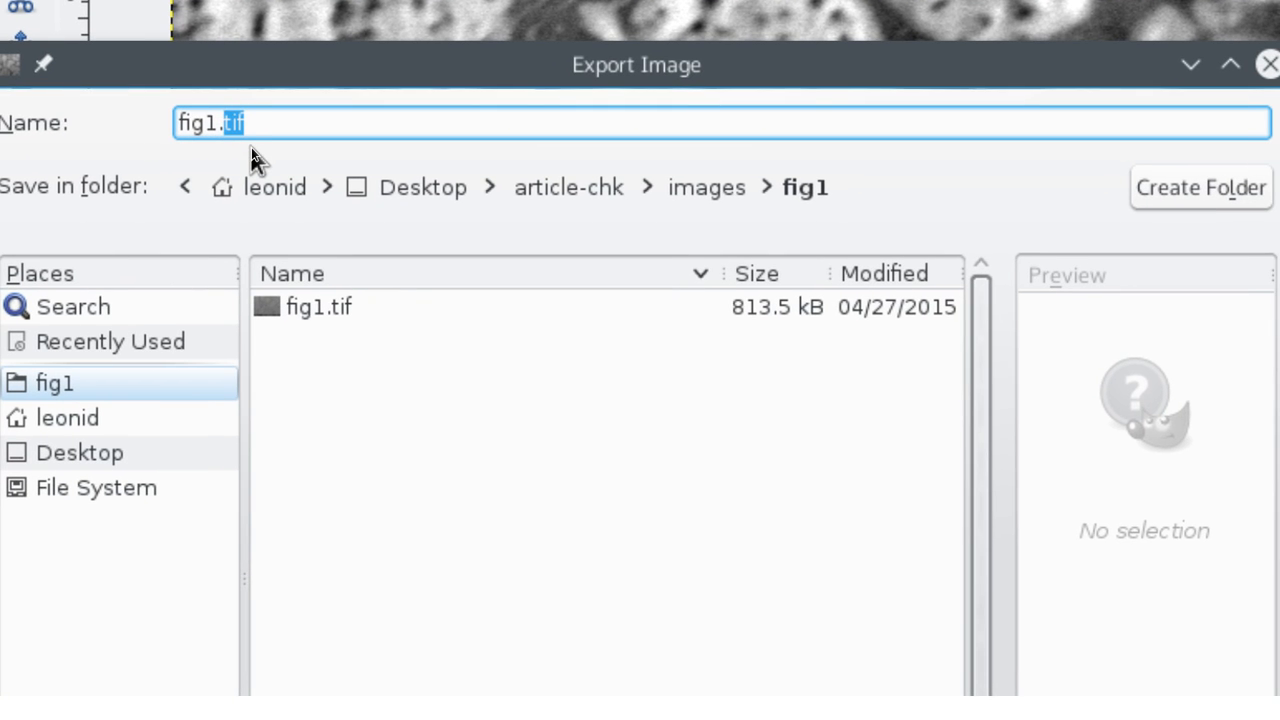
text(png)
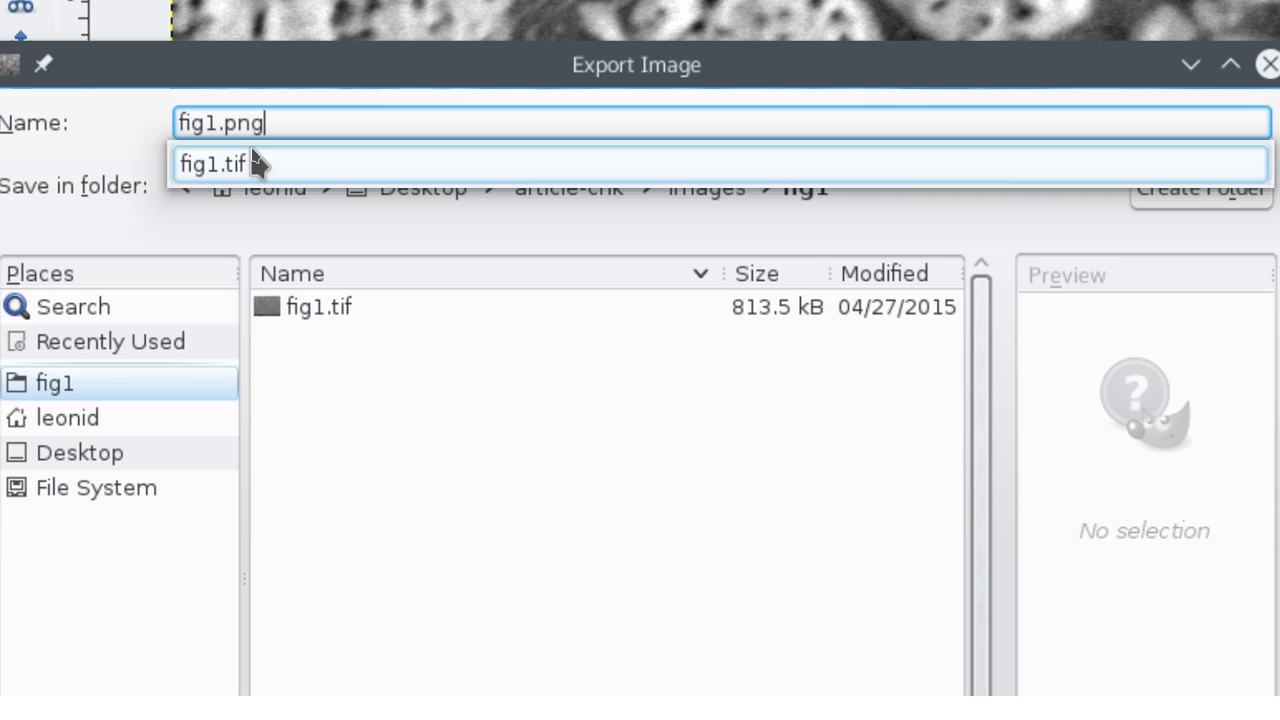
key(Escape)
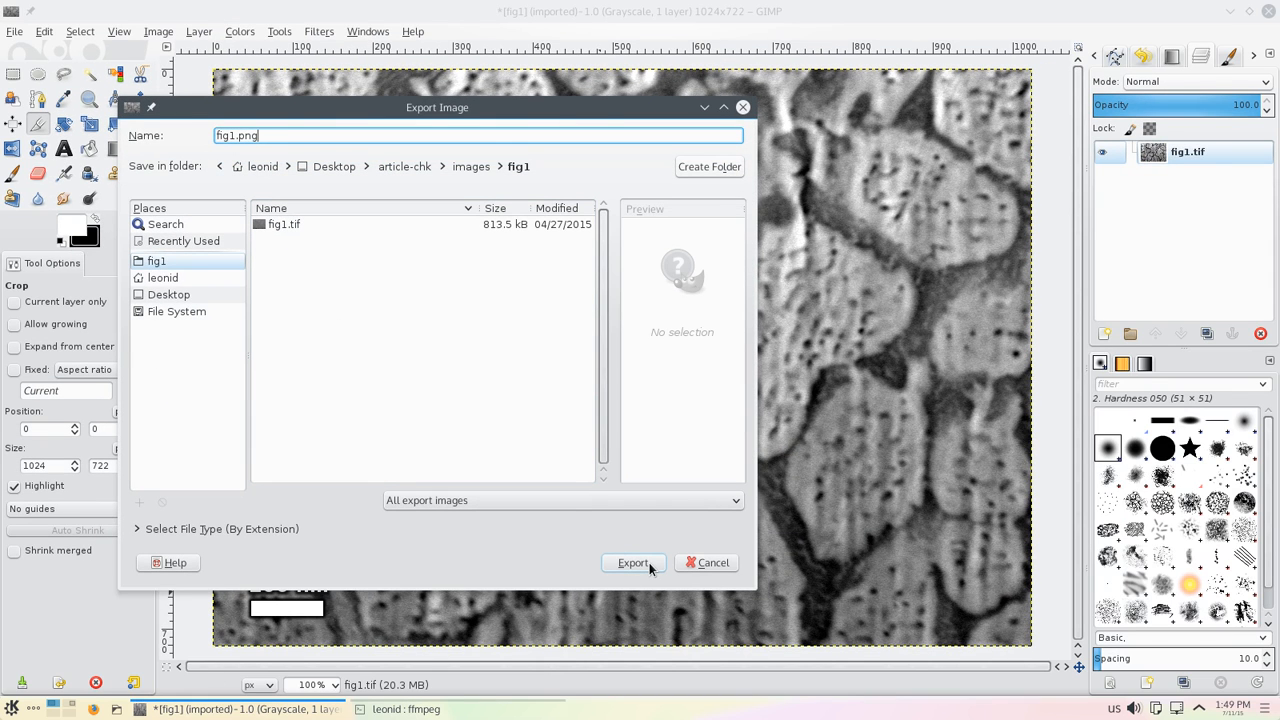
click(633, 563)
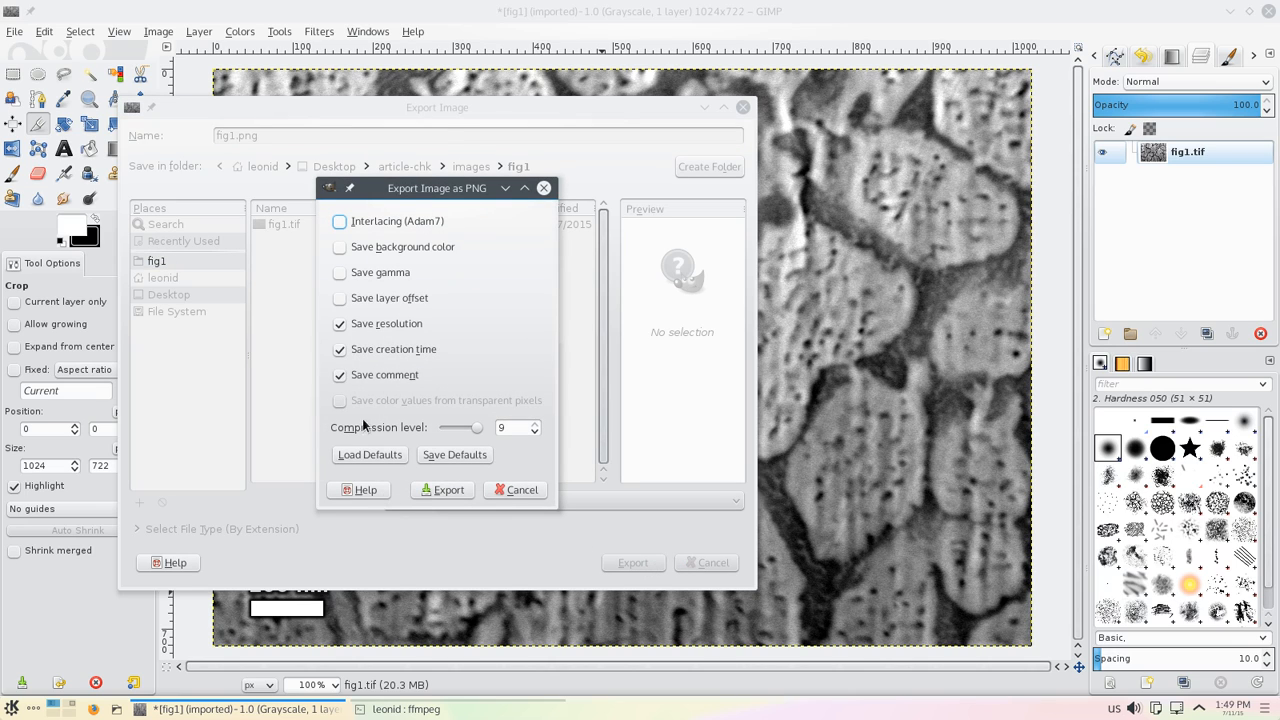
click(443, 490)
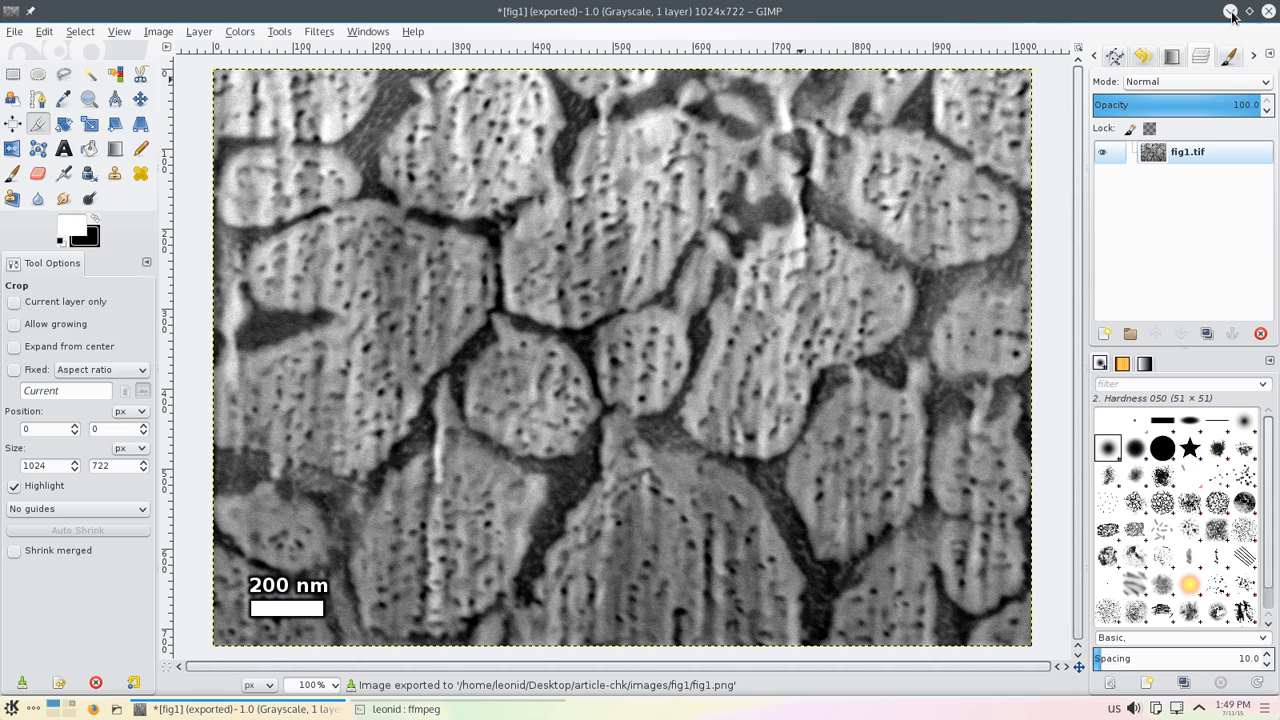
Step: Minimize the editor and open the exported fig1.png from the desktop folder view
click(1230, 12)
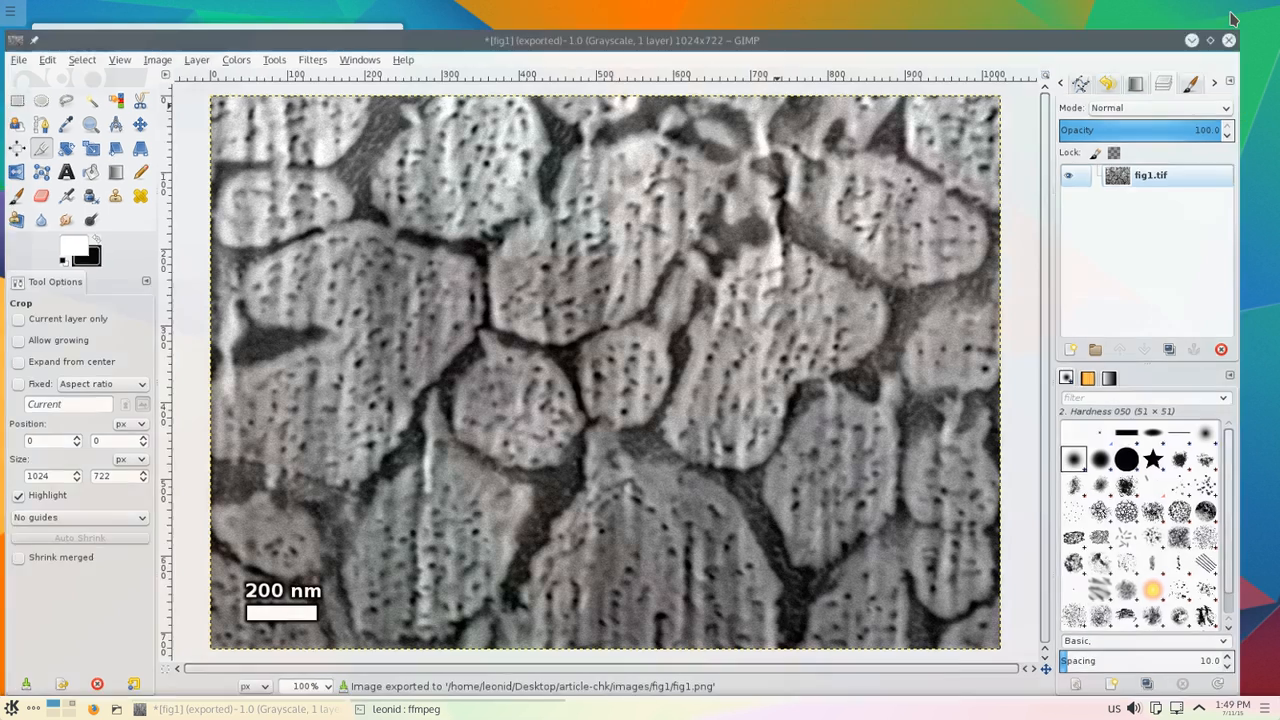
double_click(103, 88)
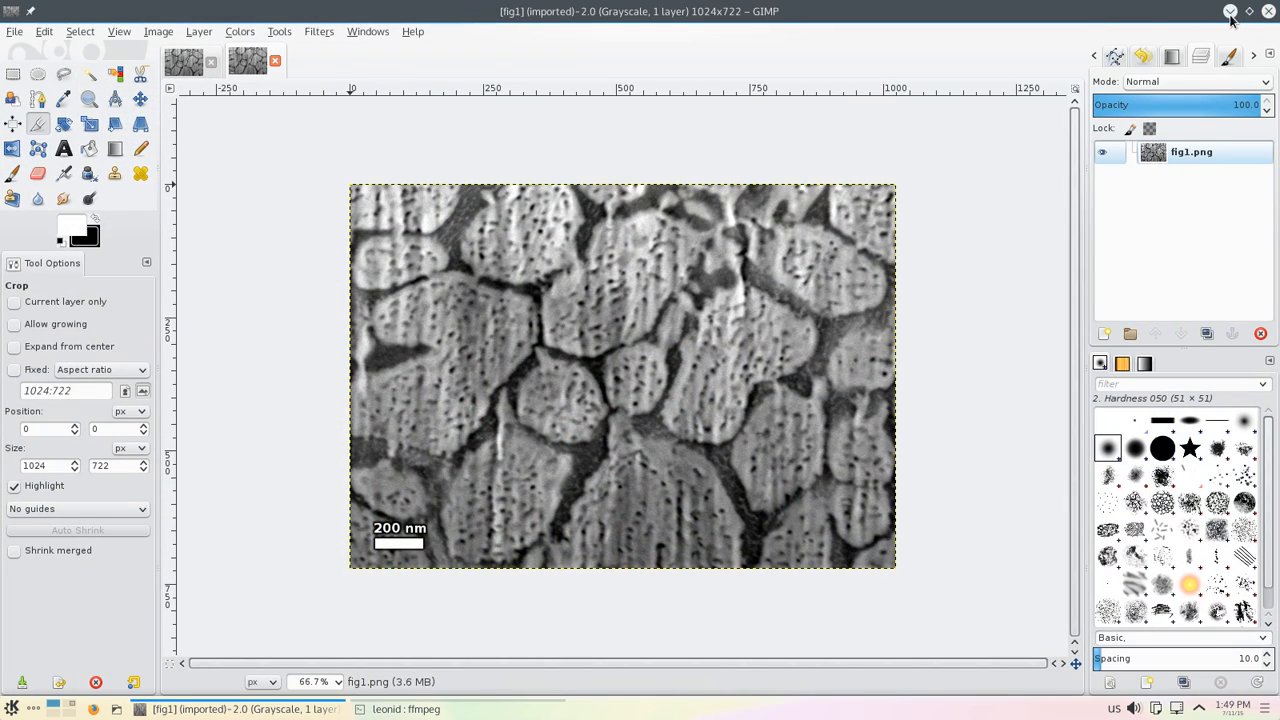
click(1230, 12)
Step: Open fig1.png with Gwenview and maximize the viewer window
right_click(115, 88)
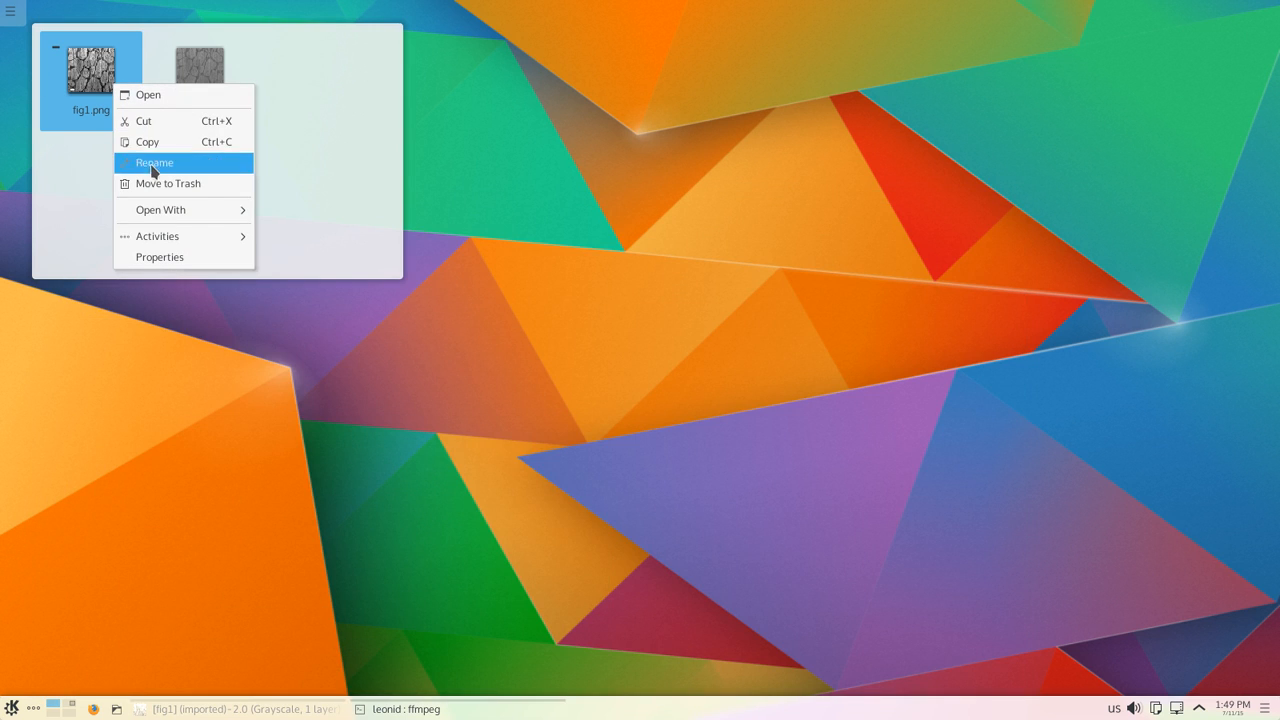
mouse_move(231, 211)
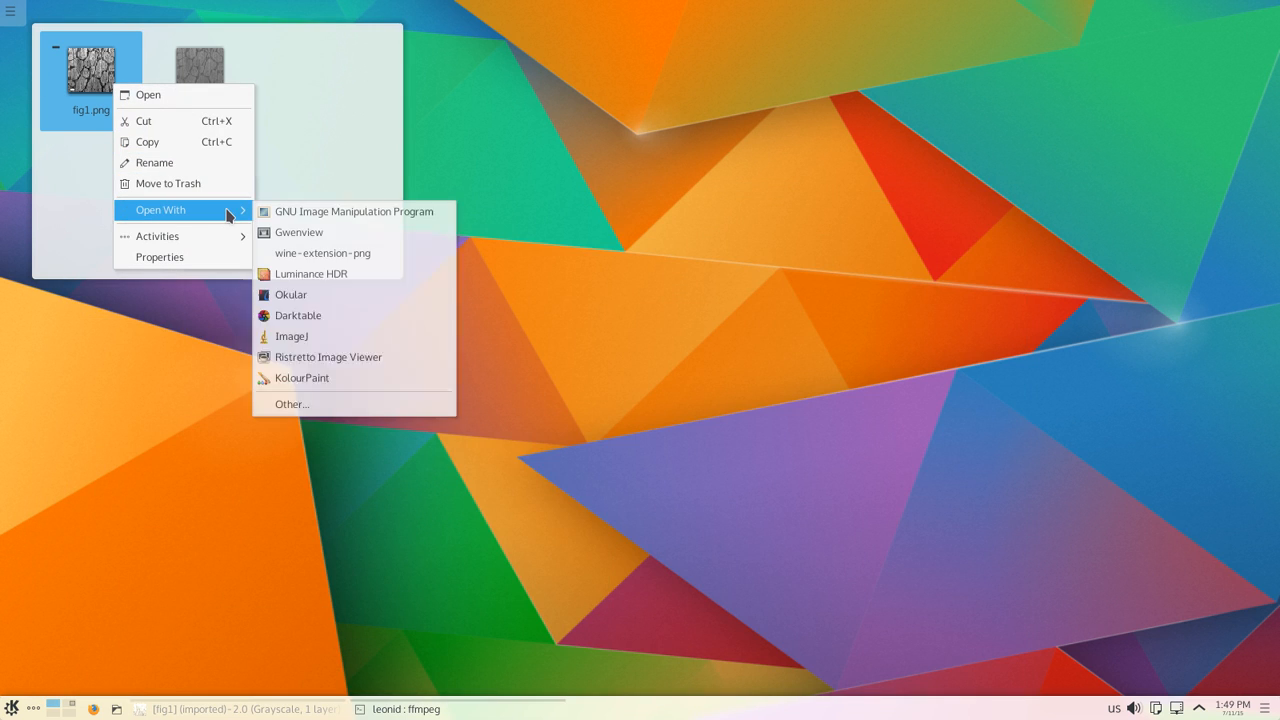
click(292, 237)
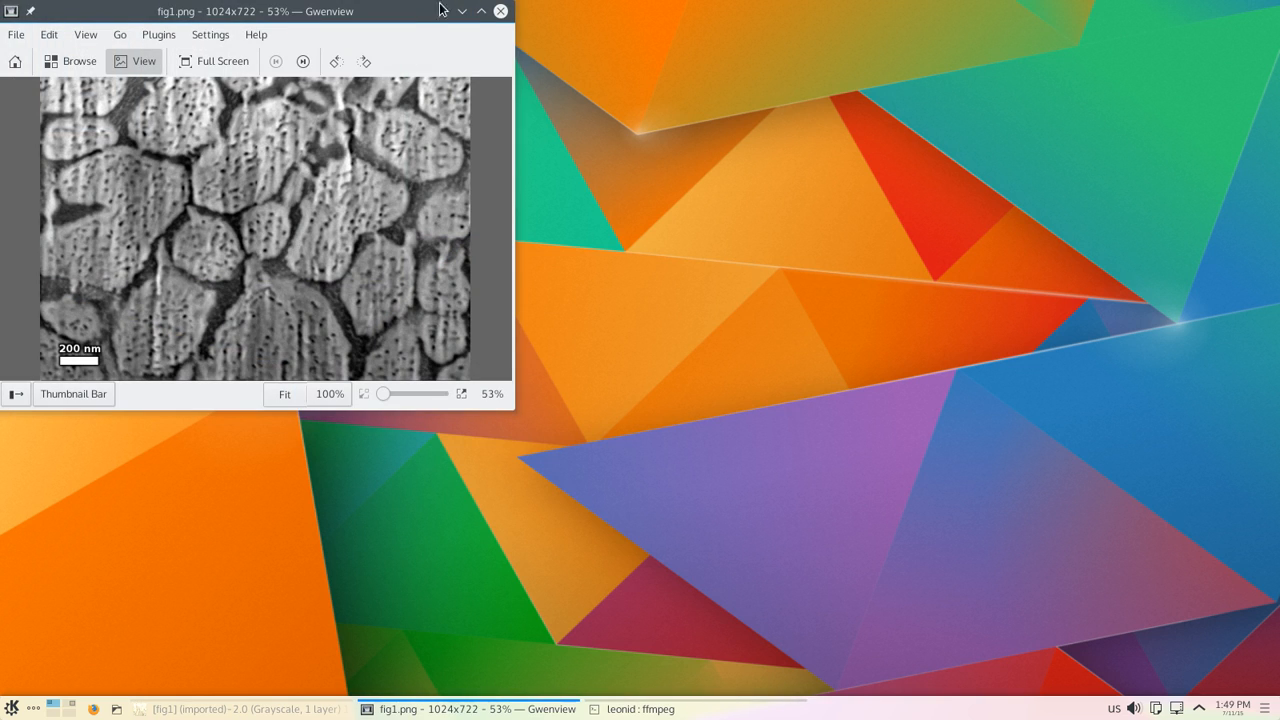
click(481, 11)
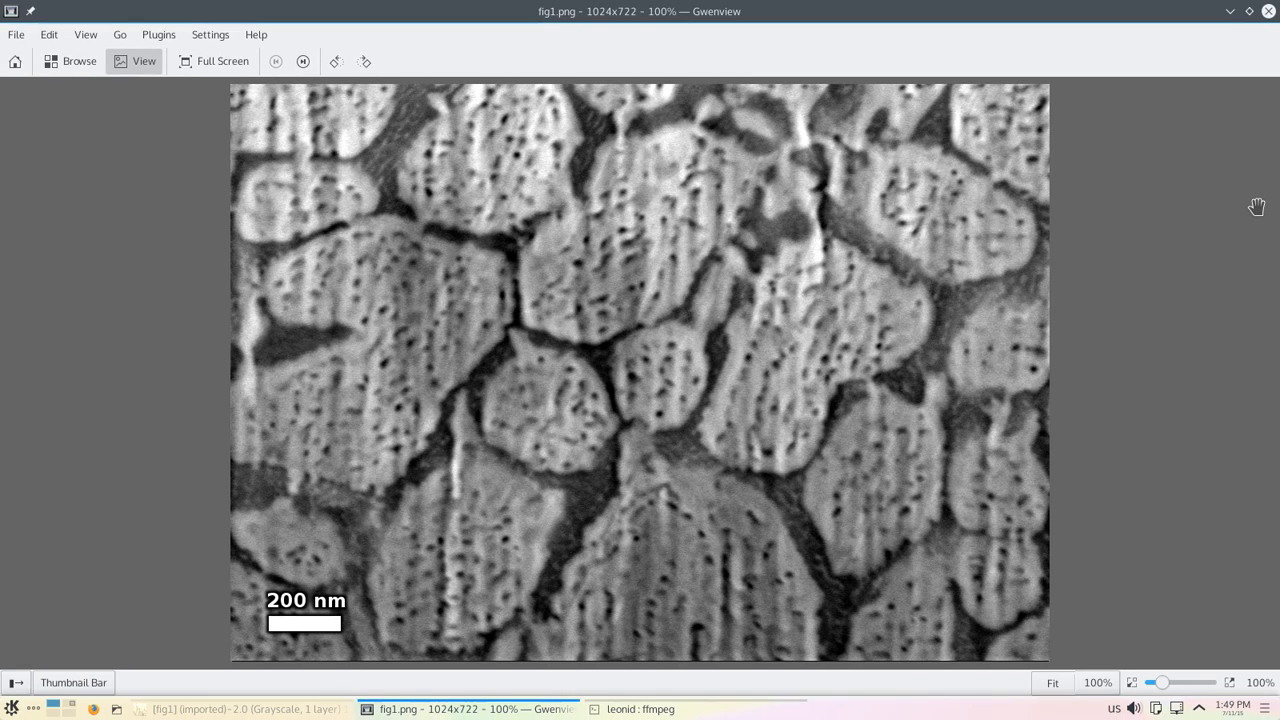
Step: Flip between fig1.png and the original fig1.tif to compare them
key(space)
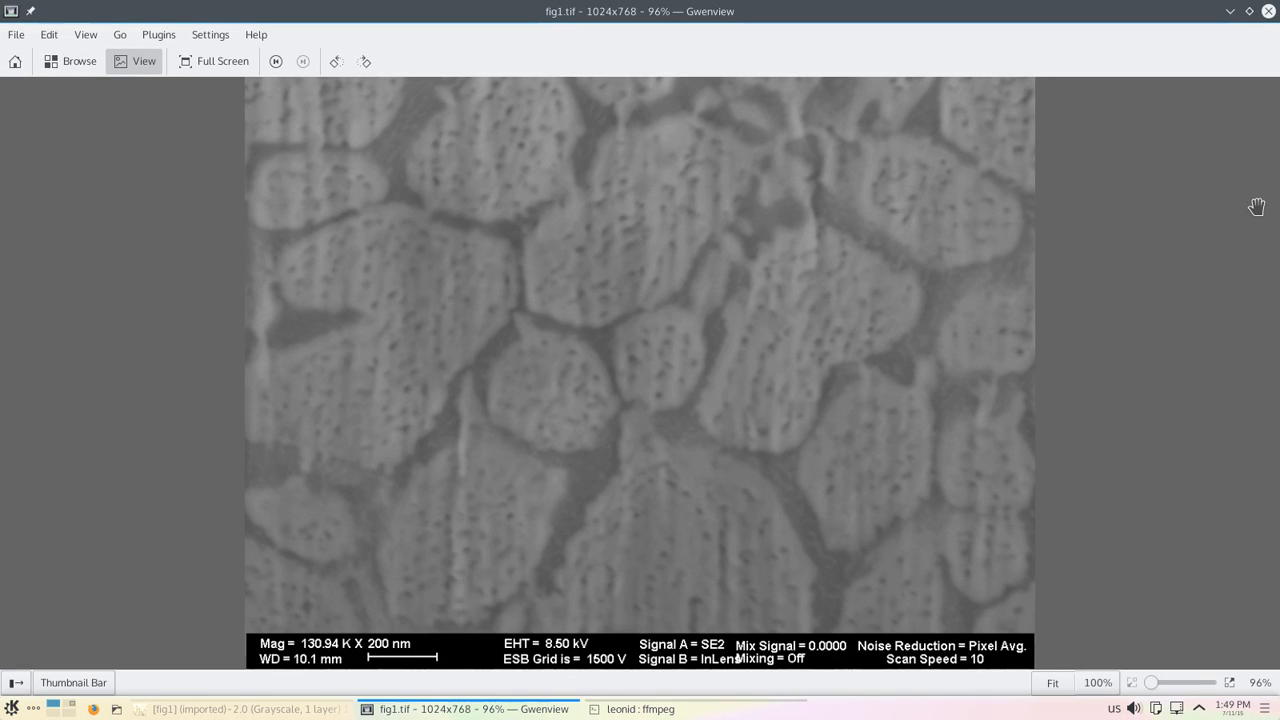
key(BackSpace)
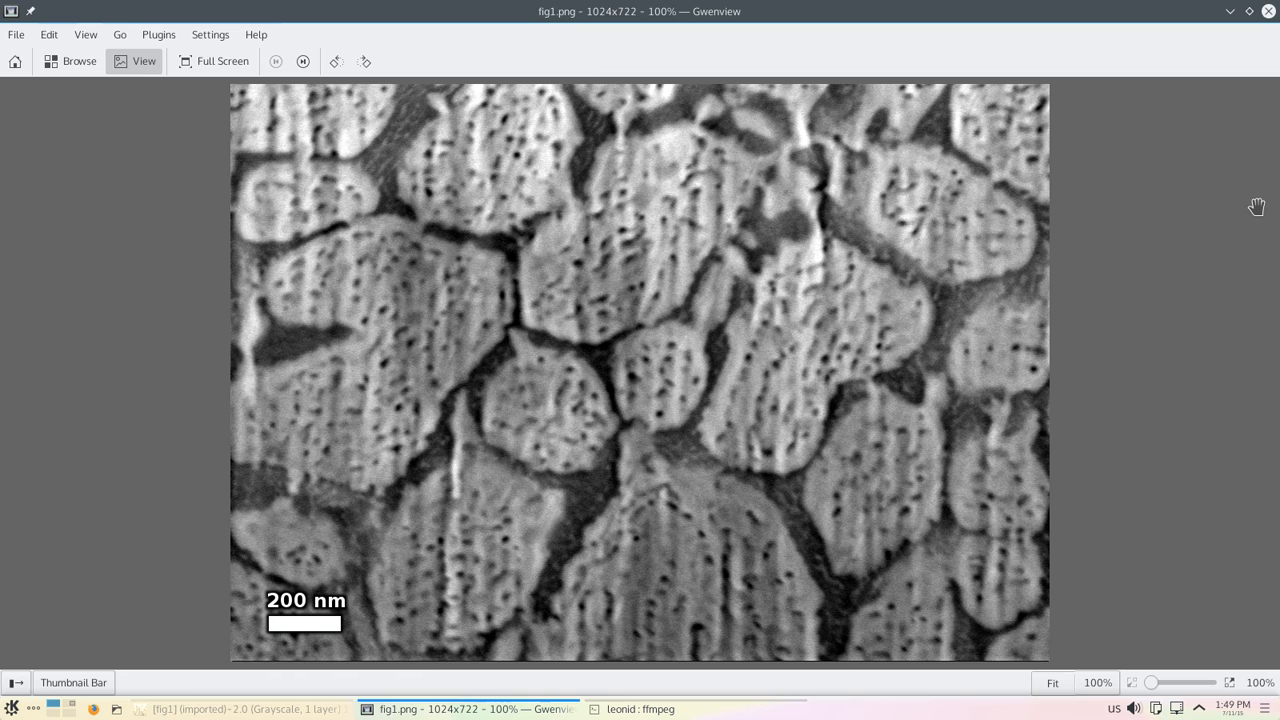
key(space)
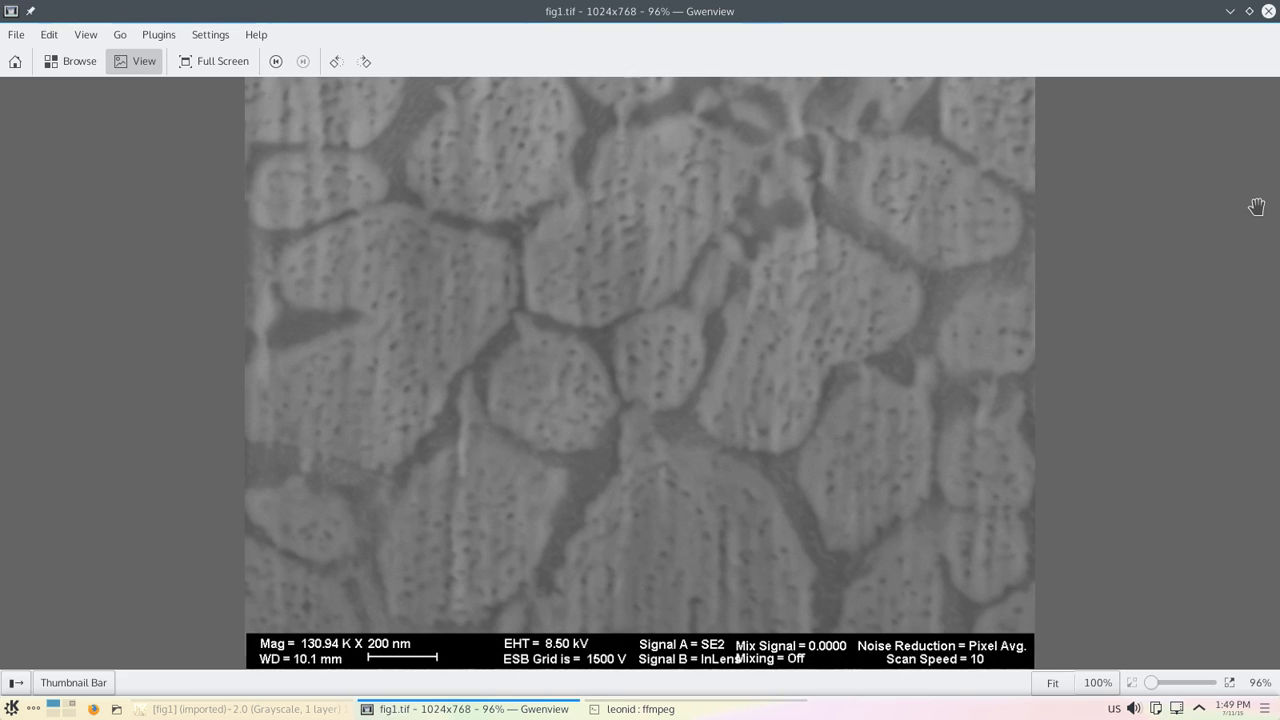
Step: Flip back and forth between the two images once more, then close the image viewer
key(BackSpace)
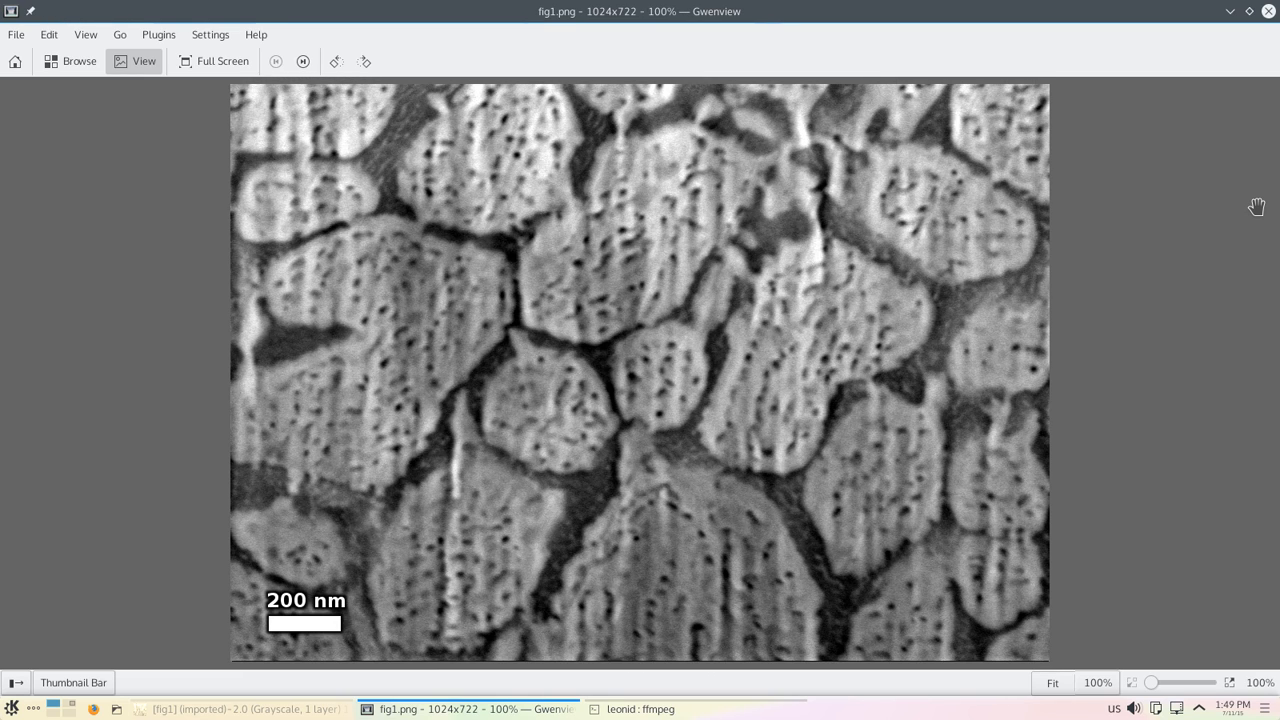
key(space)
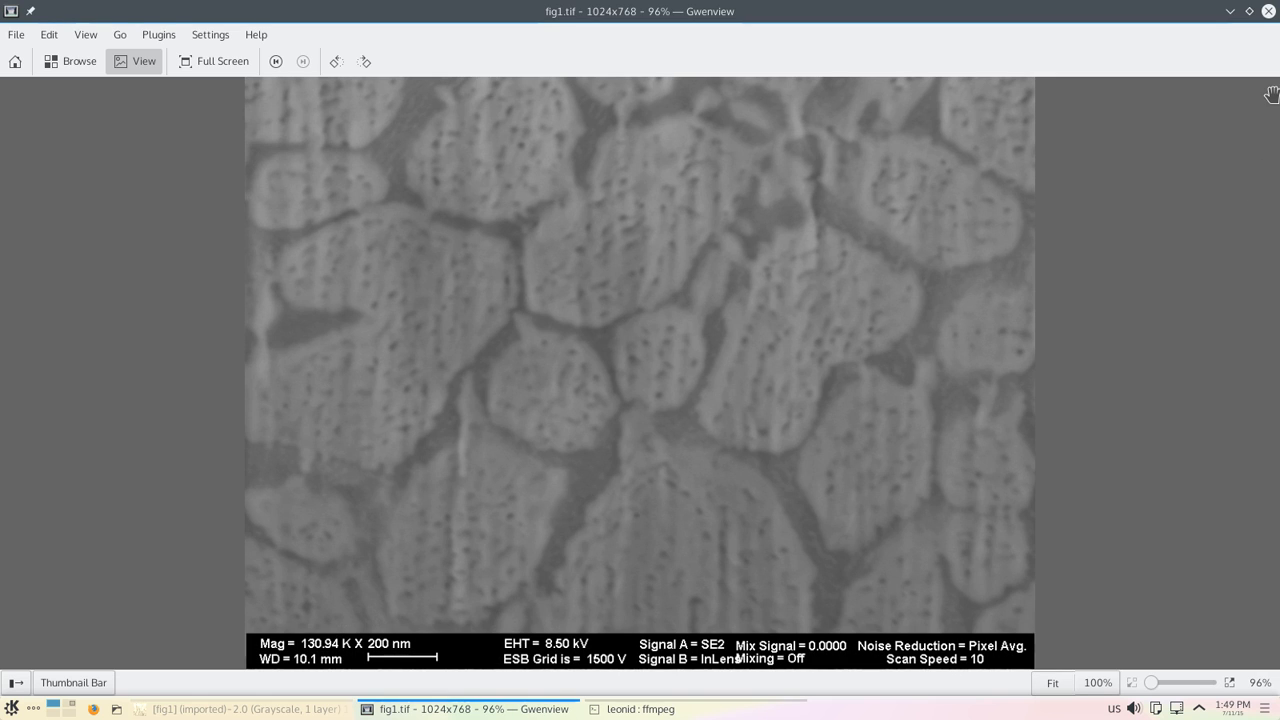
key(BackSpace)
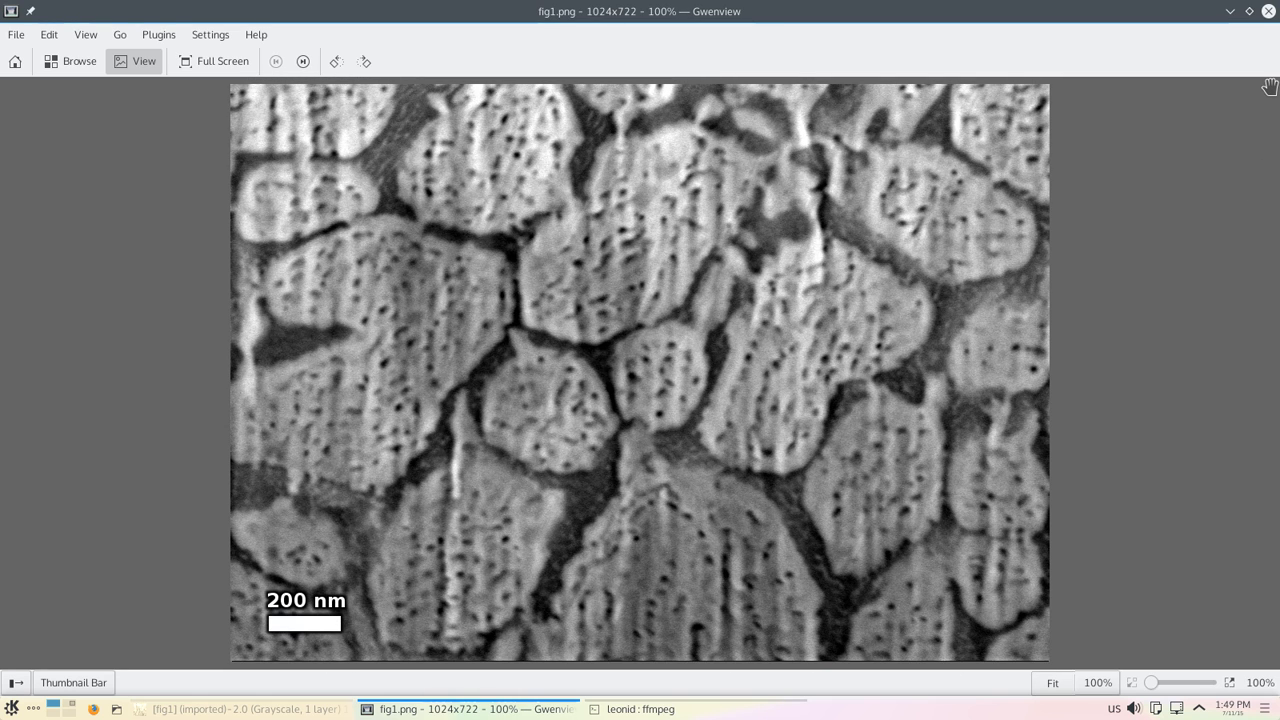
click(1268, 11)
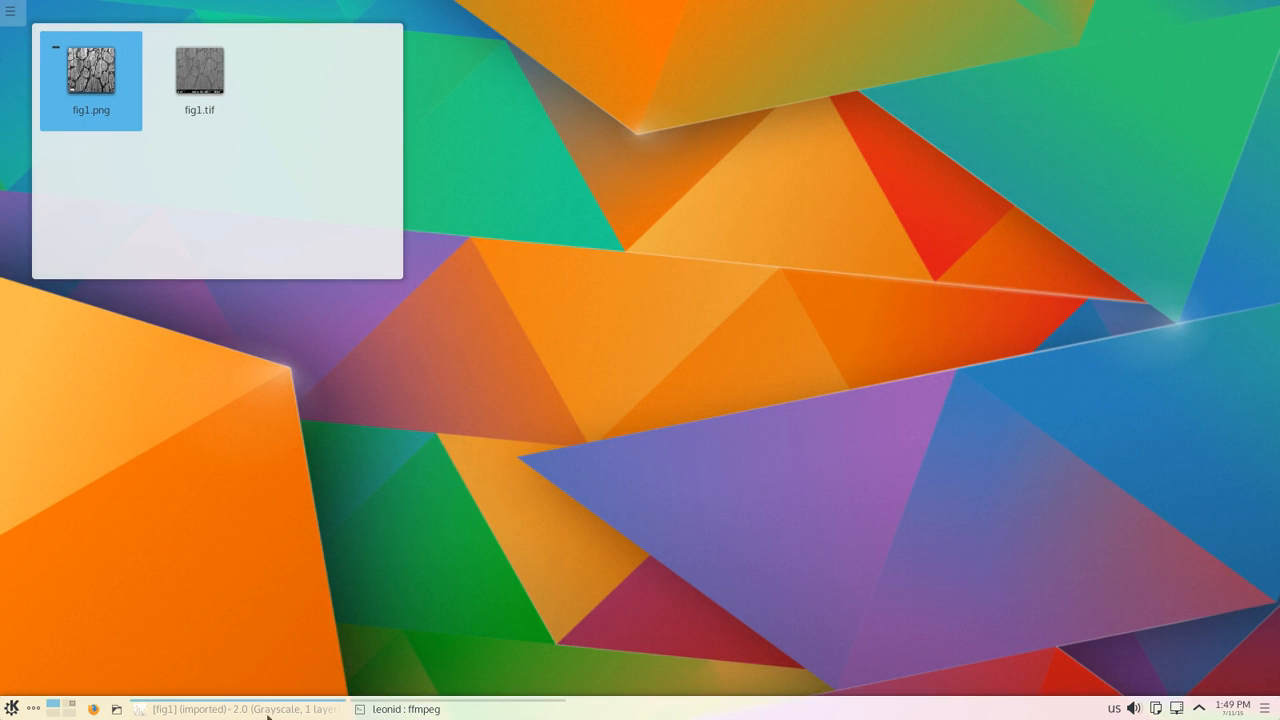
Step: Return to the editor and view fig1.png at 100% zoom
click(289, 711)
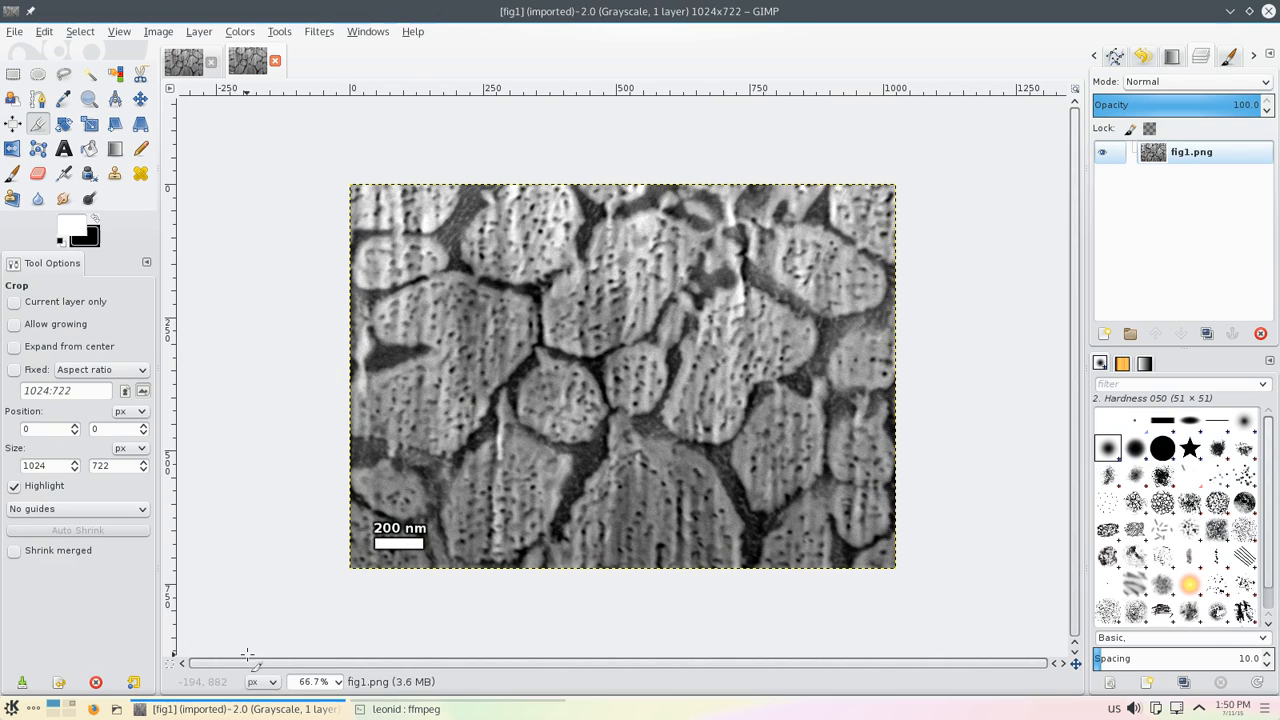
click(330, 682)
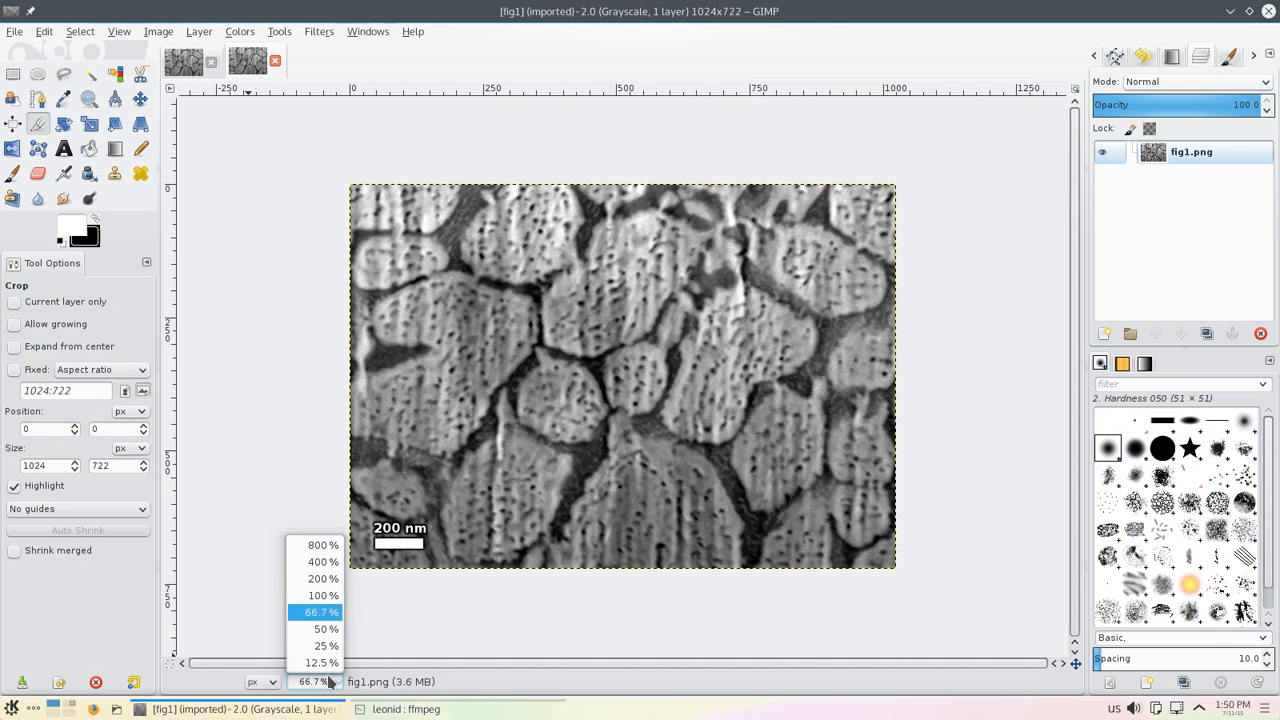
click(323, 595)
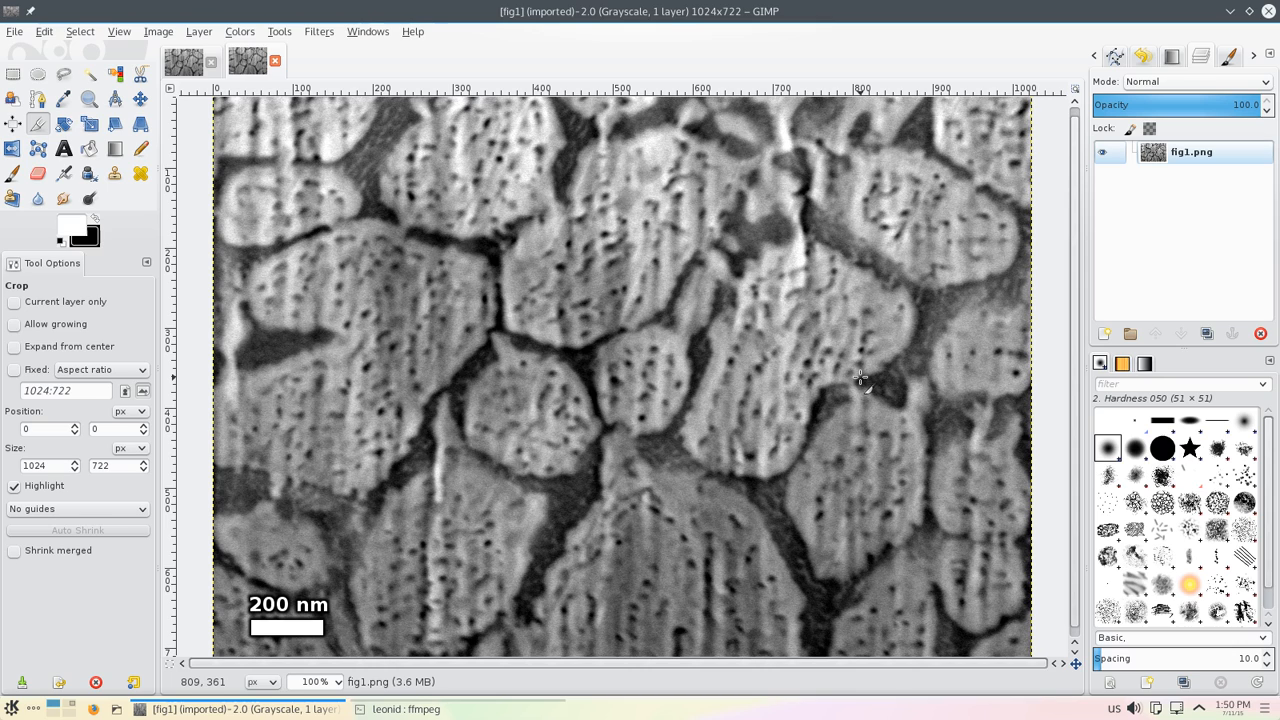
Step: Open the About GIMP dialog to see the program version, then switch to another virtual desktop
click(412, 31)
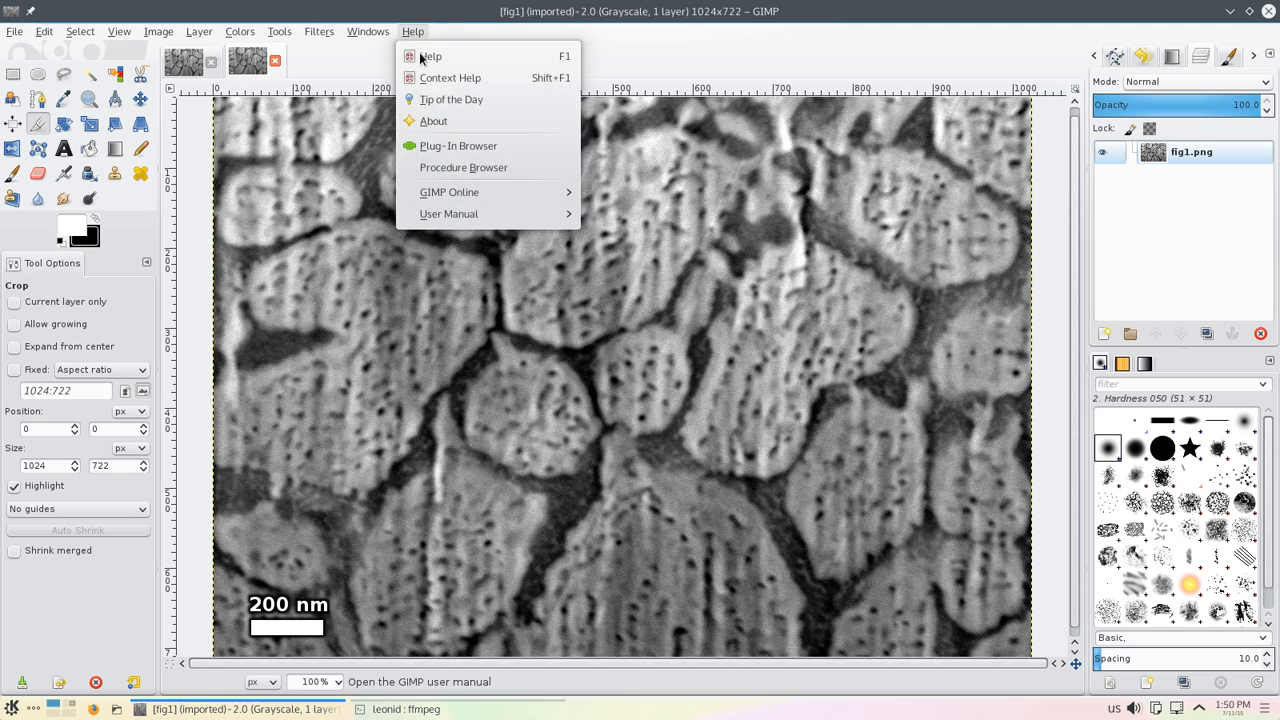
click(428, 120)
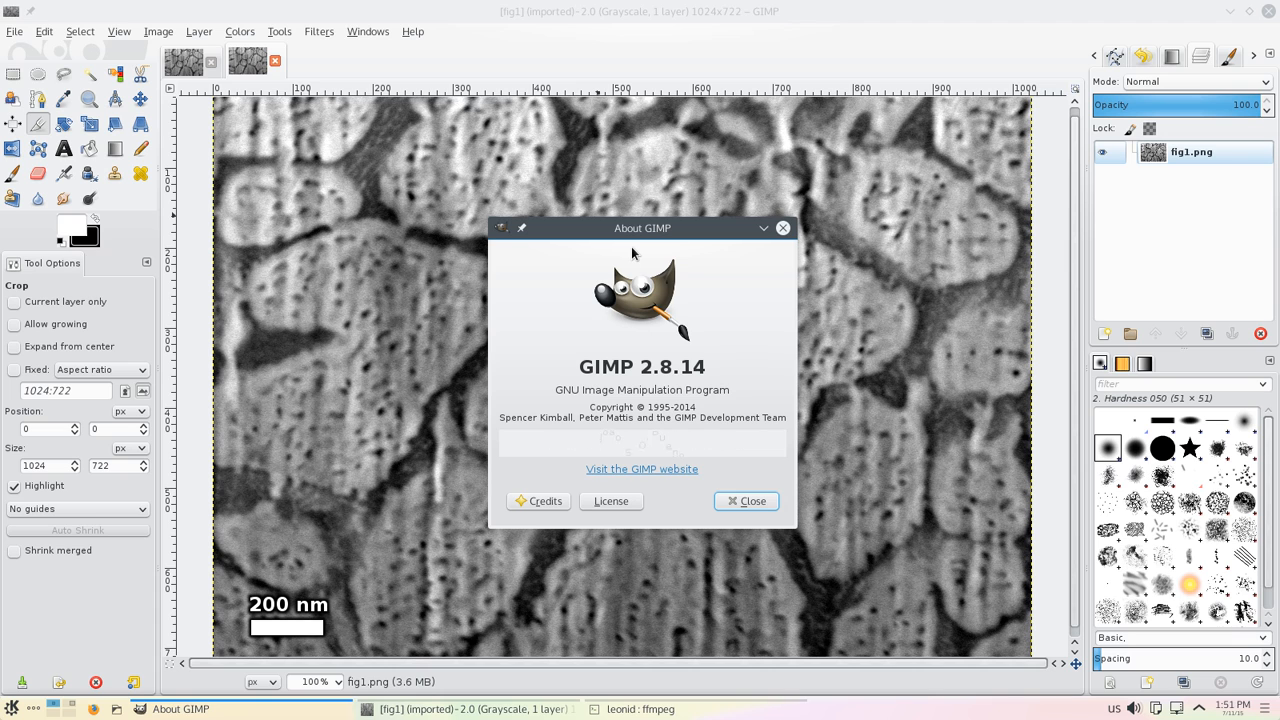
key(ctrl+F2)
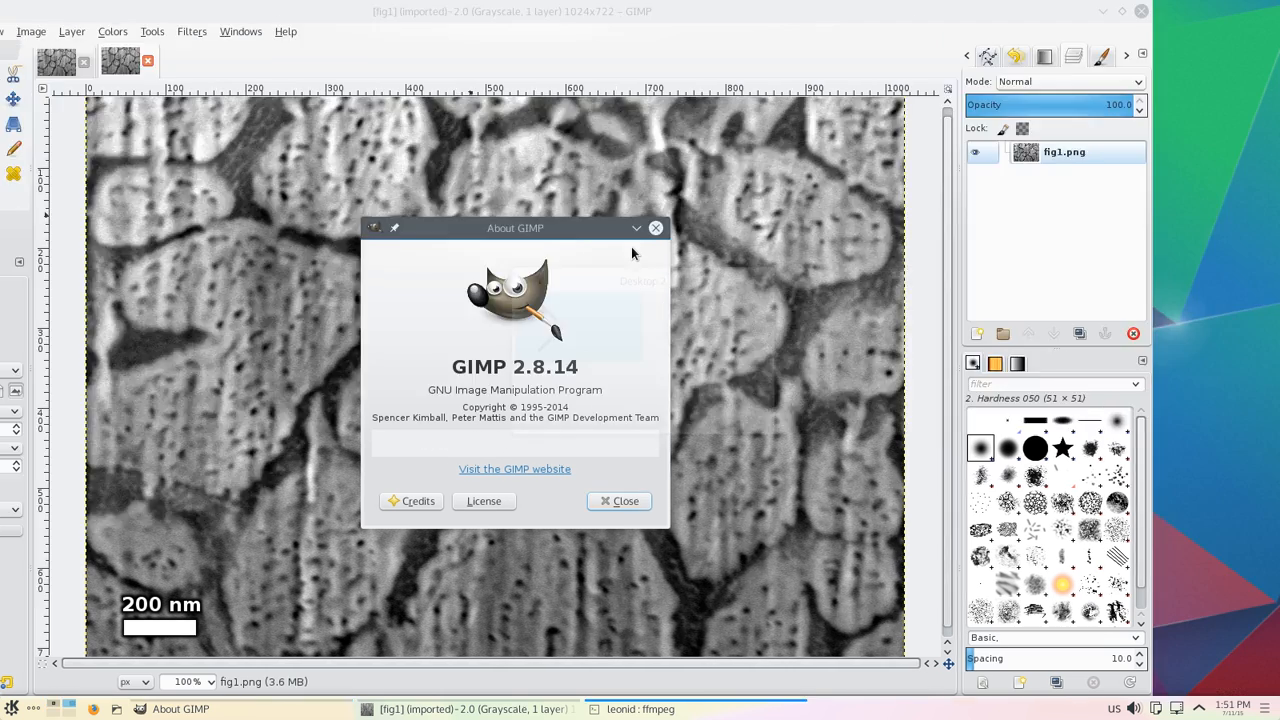